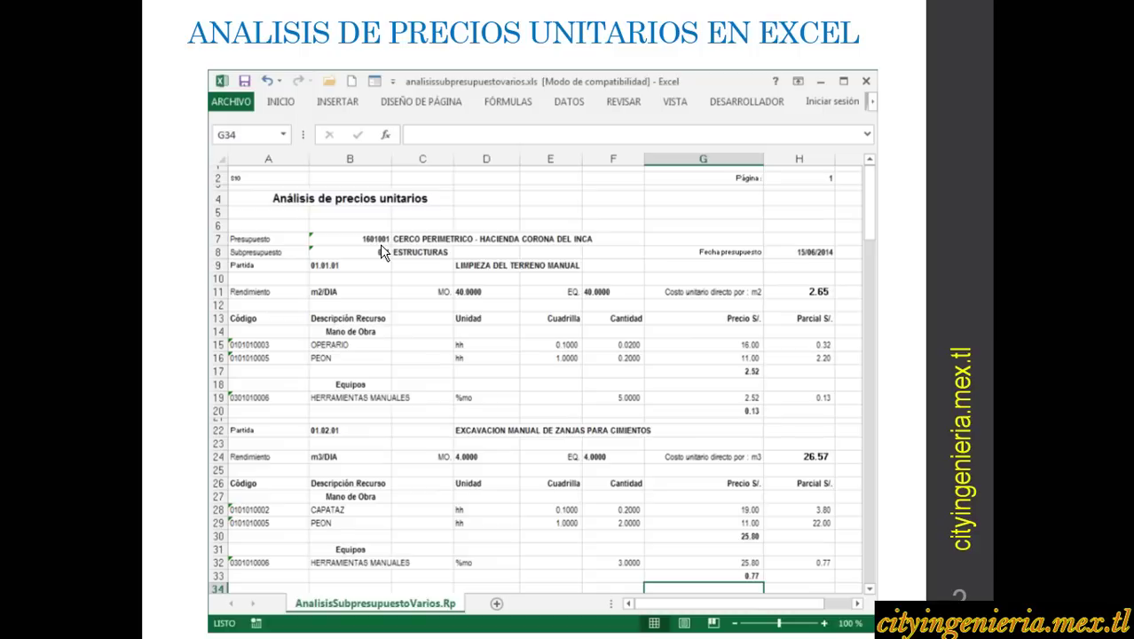
# Switch to S10 Presupuestos and resize the panes to give the Hoja del Presupuesto item list more room.
pyautogui.press('super')
pyautogui.click(384, 608)
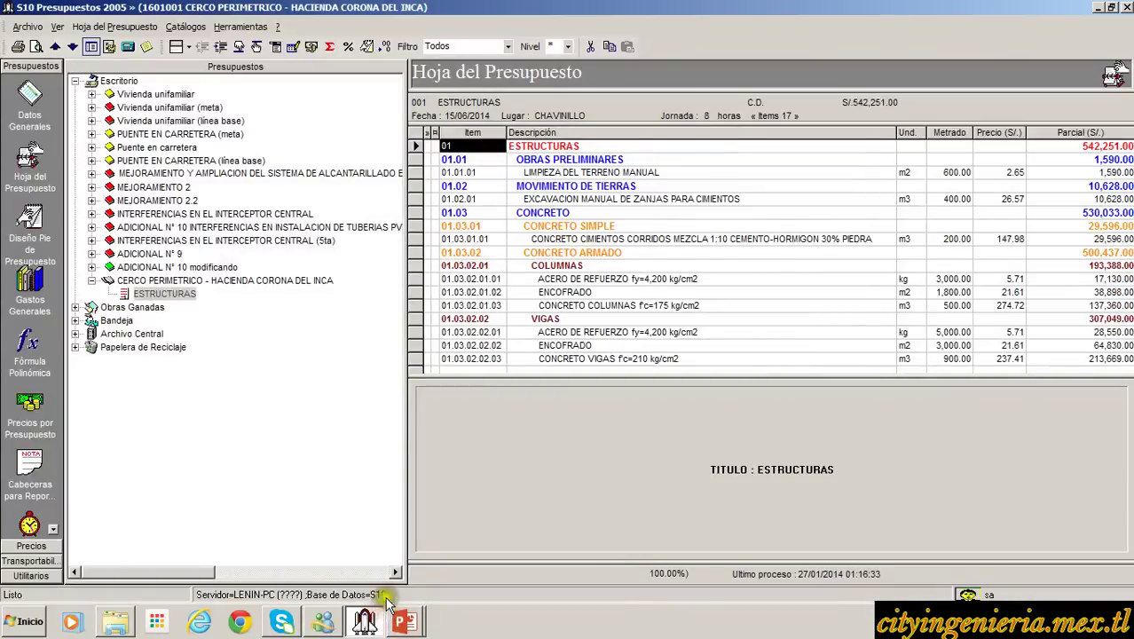
pyautogui.moveTo(528, 377); pyautogui.dragTo(527, 397)
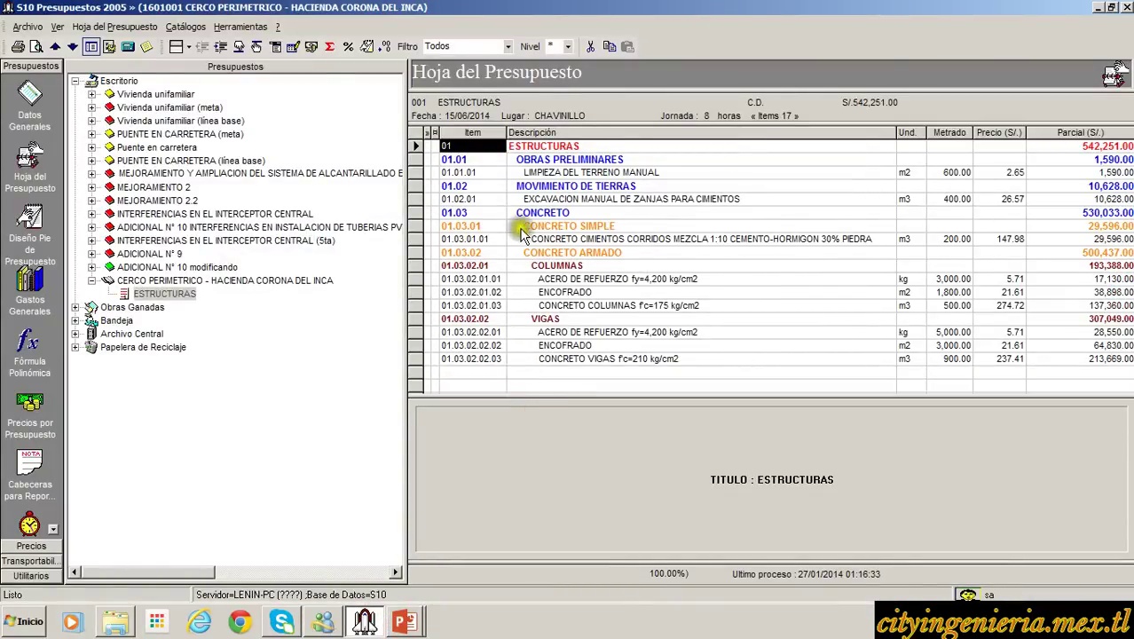
pyautogui.click(402, 196)
pyautogui.moveTo(402, 196); pyautogui.dragTo(350, 204)
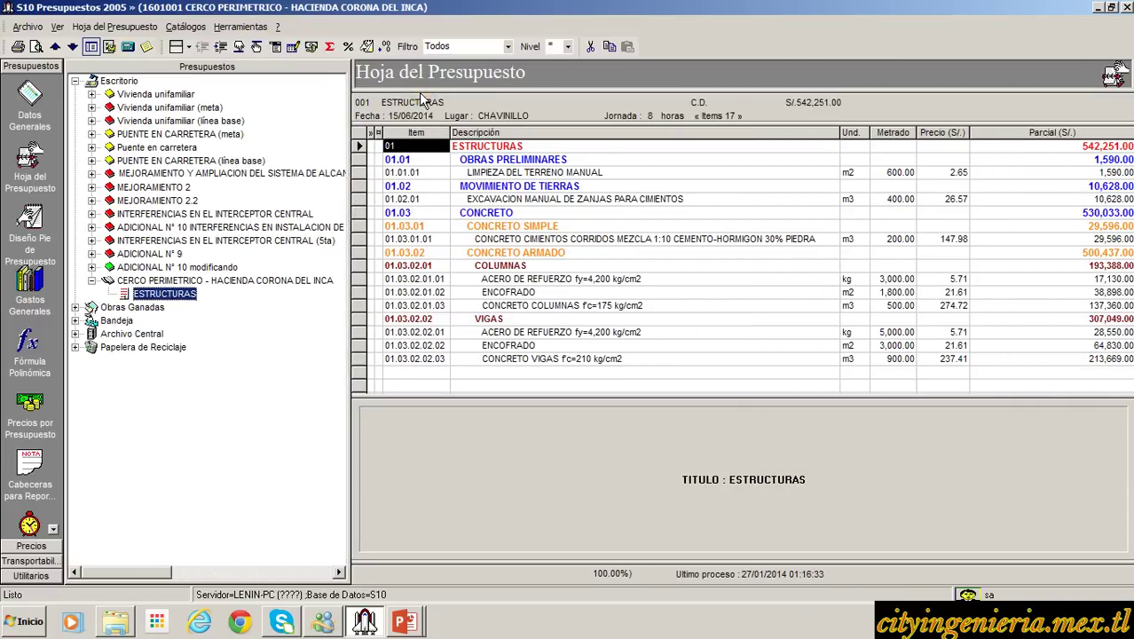
# Generate a preview of the Estándar cliente budget report for the ESTRUCTURAS subbudget, accepting the existing page margins.
pyautogui.click(38, 49)
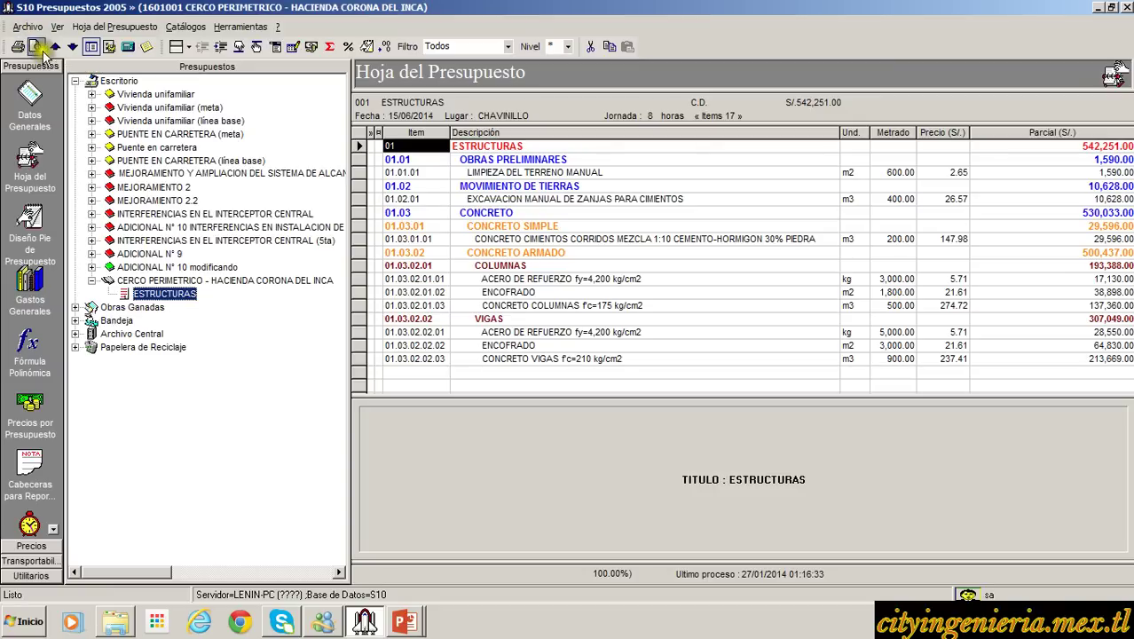
pyautogui.click(39, 50)
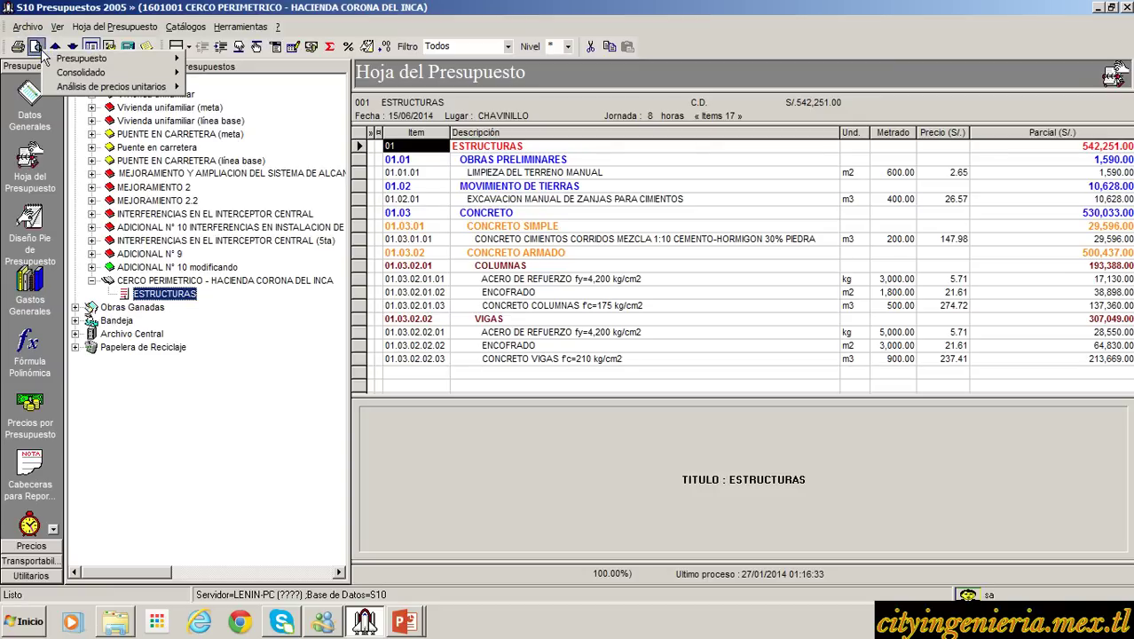
pyautogui.click(150, 59)
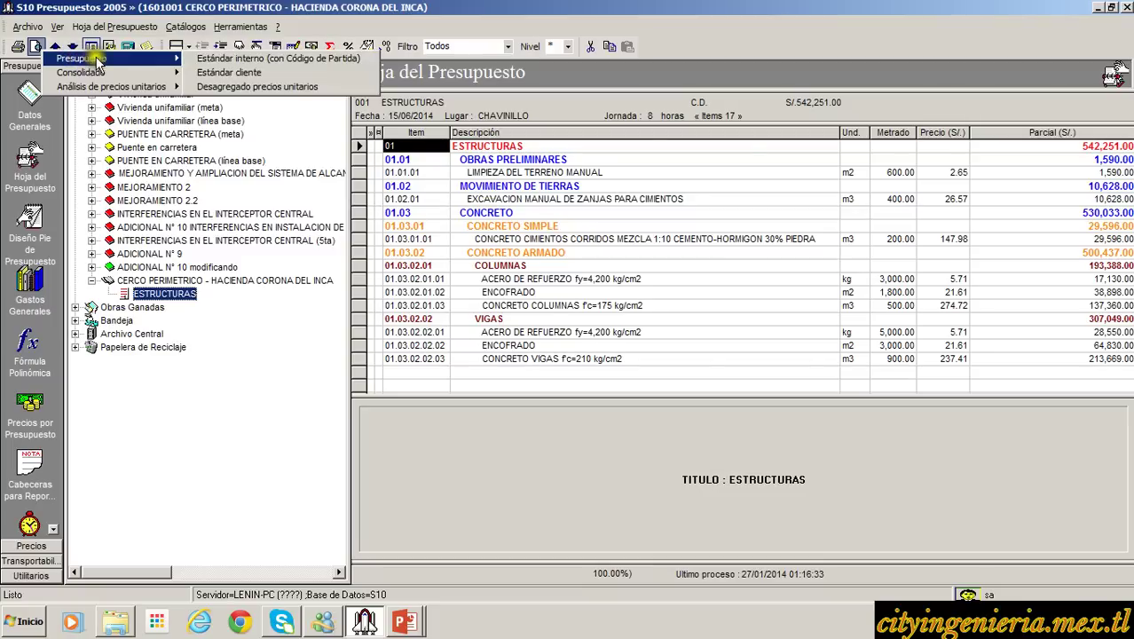
pyautogui.click(219, 75)
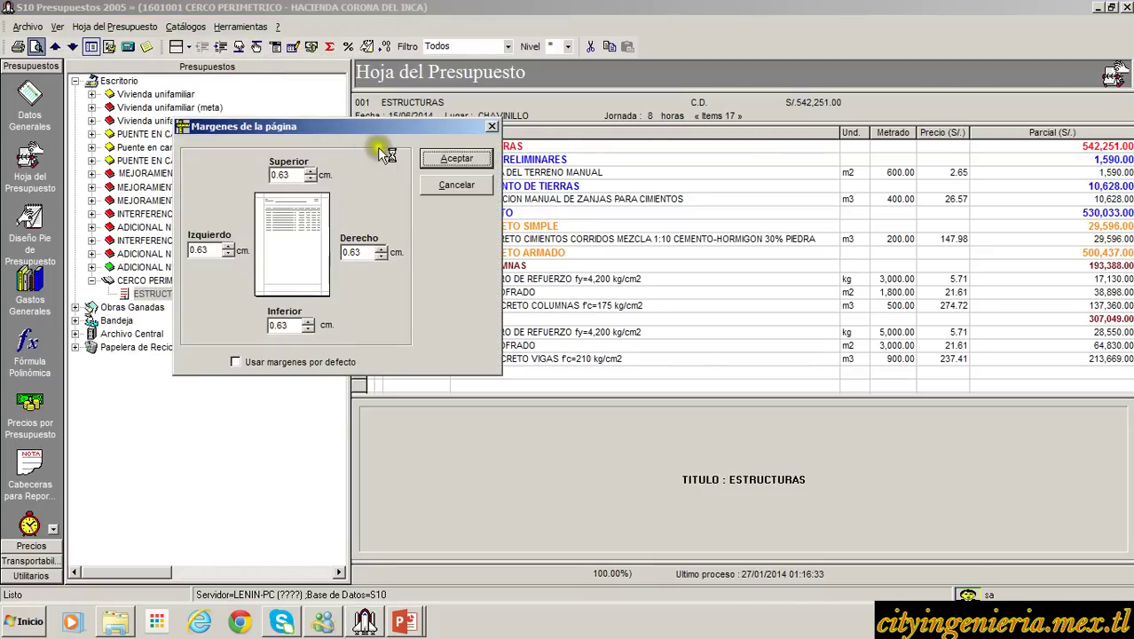
pyautogui.click(456, 159)
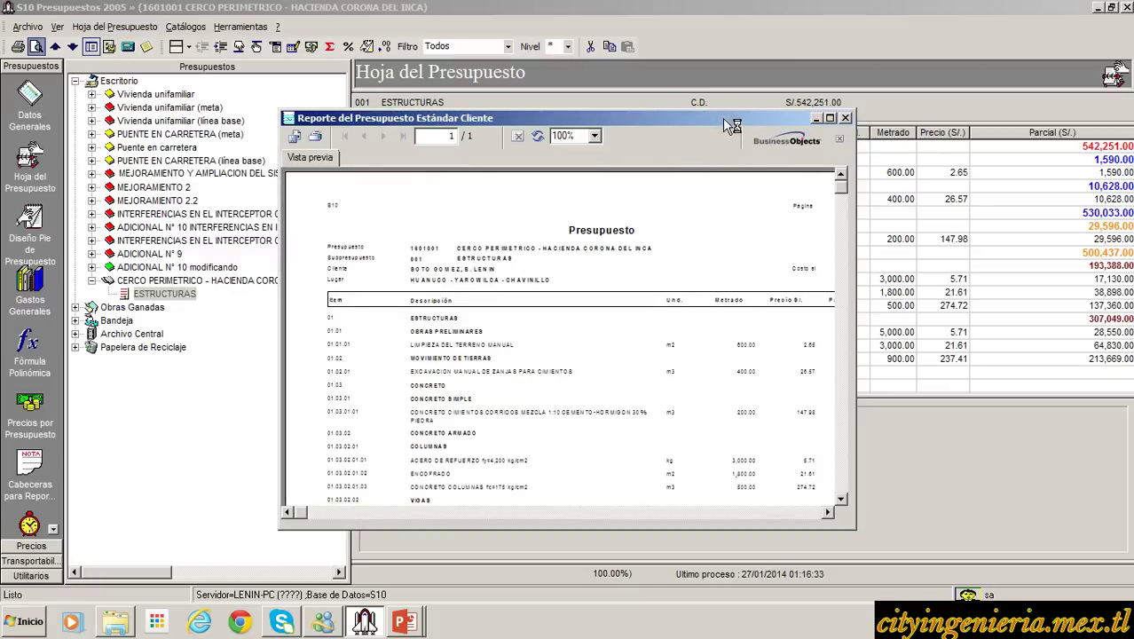
# Maximize the report preview window and set its zoom to 150%.
pyautogui.doubleClick(728, 121)
pyautogui.click(288, 26)
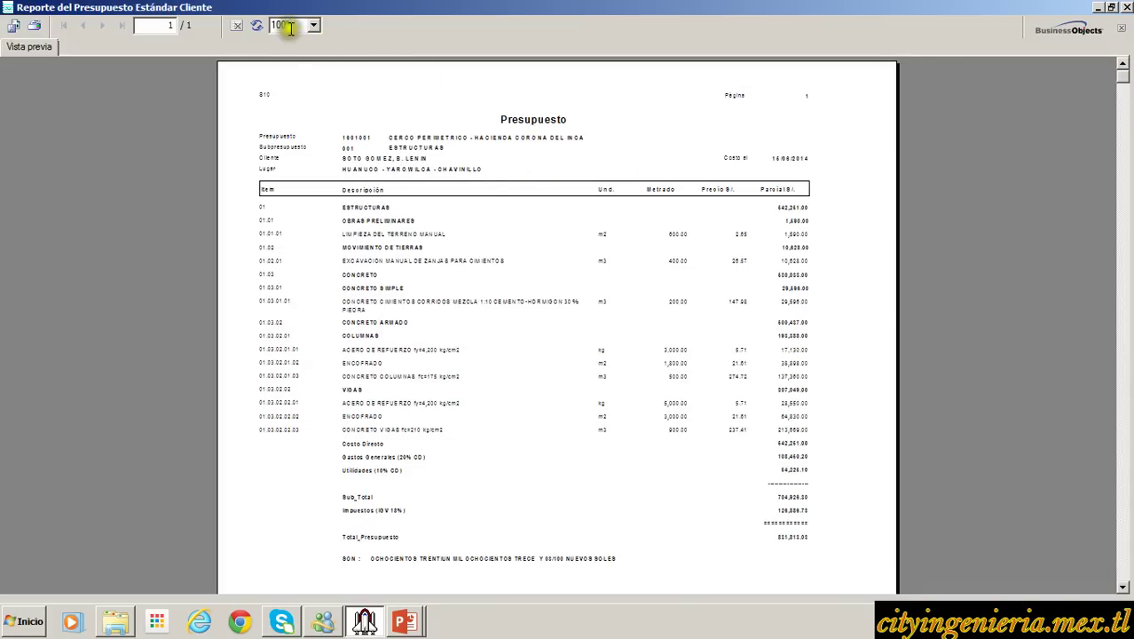
pyautogui.write('150')
pyautogui.press('Return')
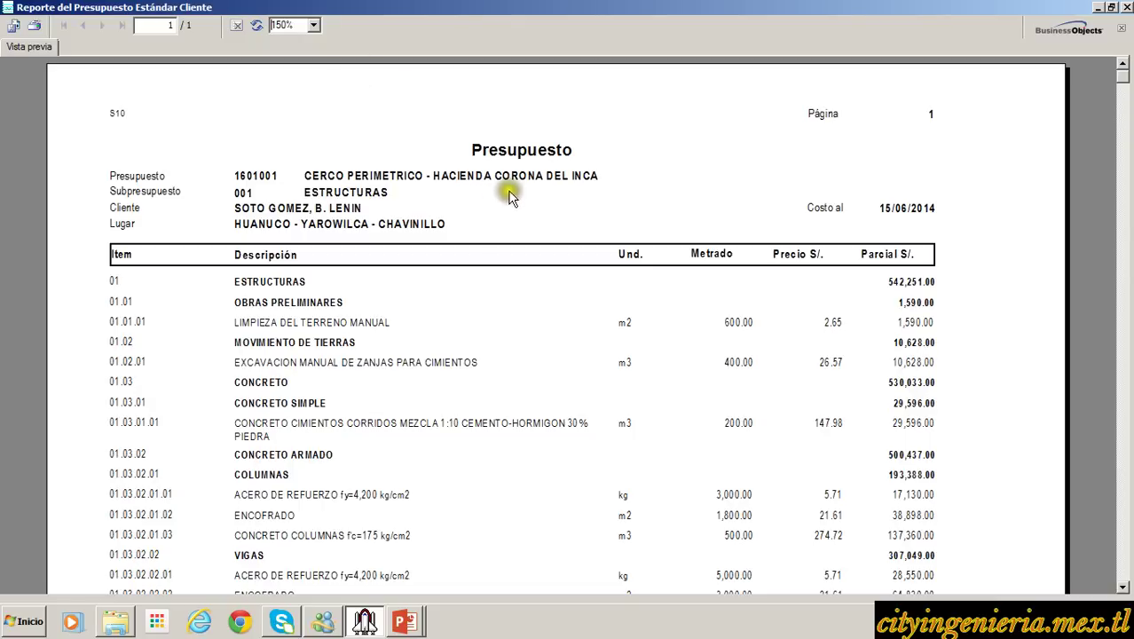
# Examine the budget report preview from the project header down to the overheads, taxes and total.
pyautogui.scroll(-5, 510, 186)
pyautogui.scroll(-3, 511, 194)
pyautogui.scroll(12, 511, 193)
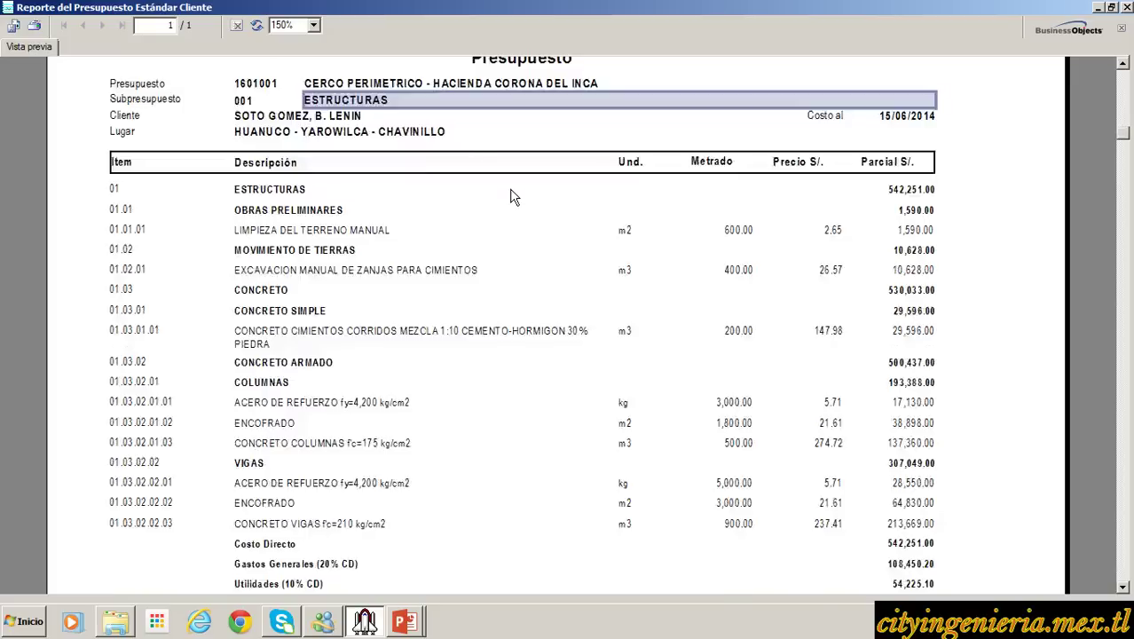
pyautogui.click(509, 192)
pyautogui.click(392, 177)
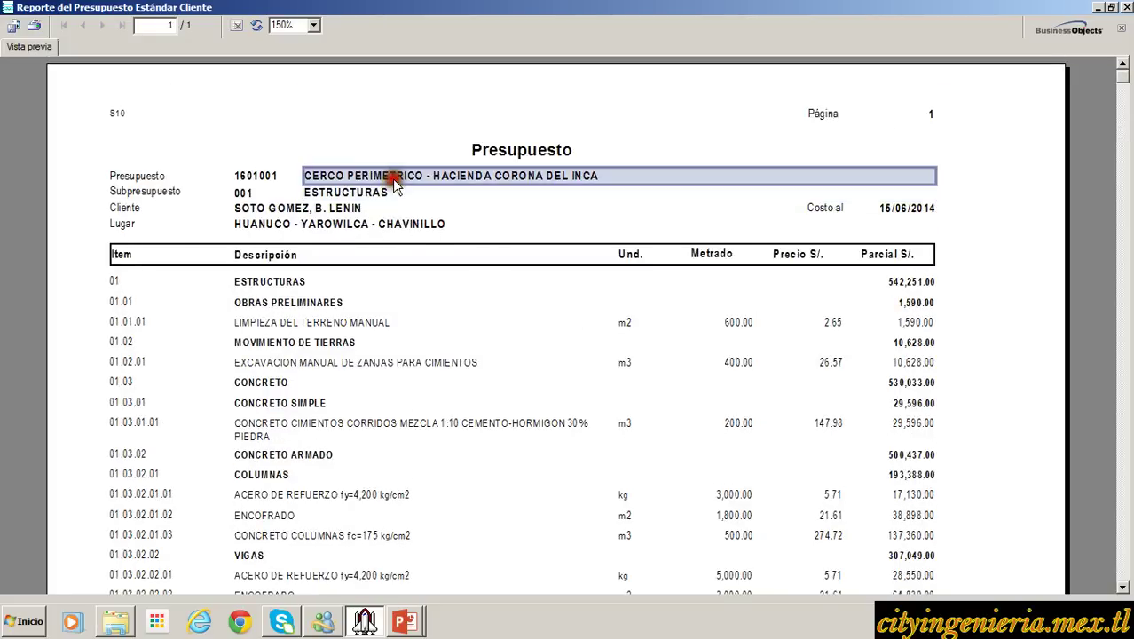
pyautogui.scroll(-8, 443, 321)
pyautogui.scroll(10, 445, 323)
pyautogui.scroll(-6, 444, 323)
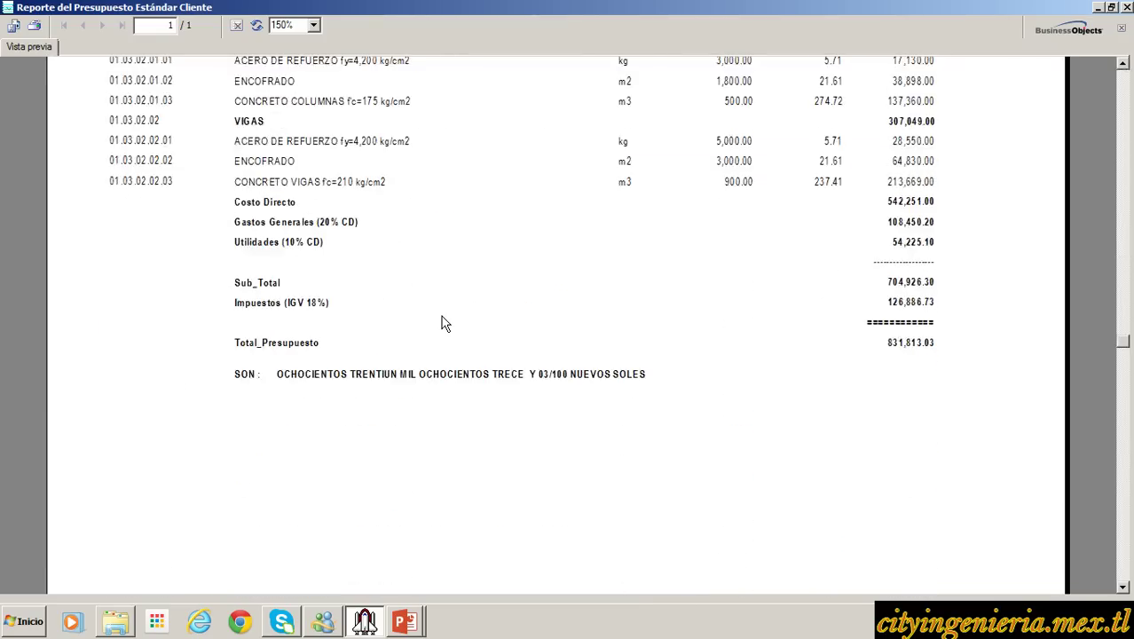
pyautogui.scroll(6, 445, 323)
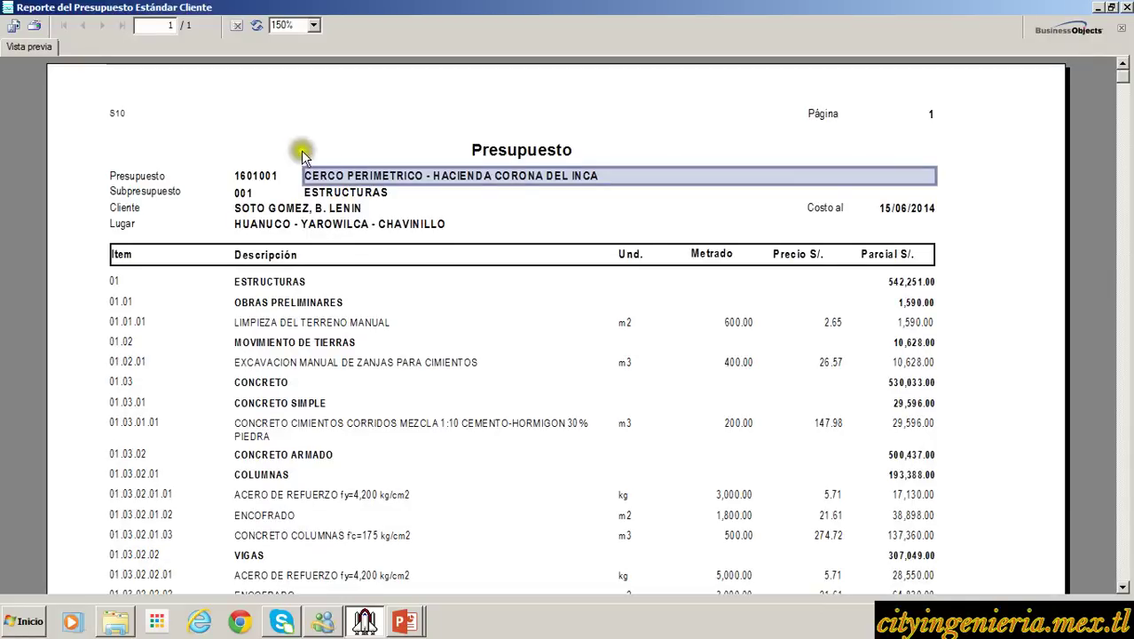
# Export all pages of the report in Adobe Acrobat (PDF) format to a disk file named "presupuesto - pdf" on the Escritorio.
pyautogui.click(16, 26)
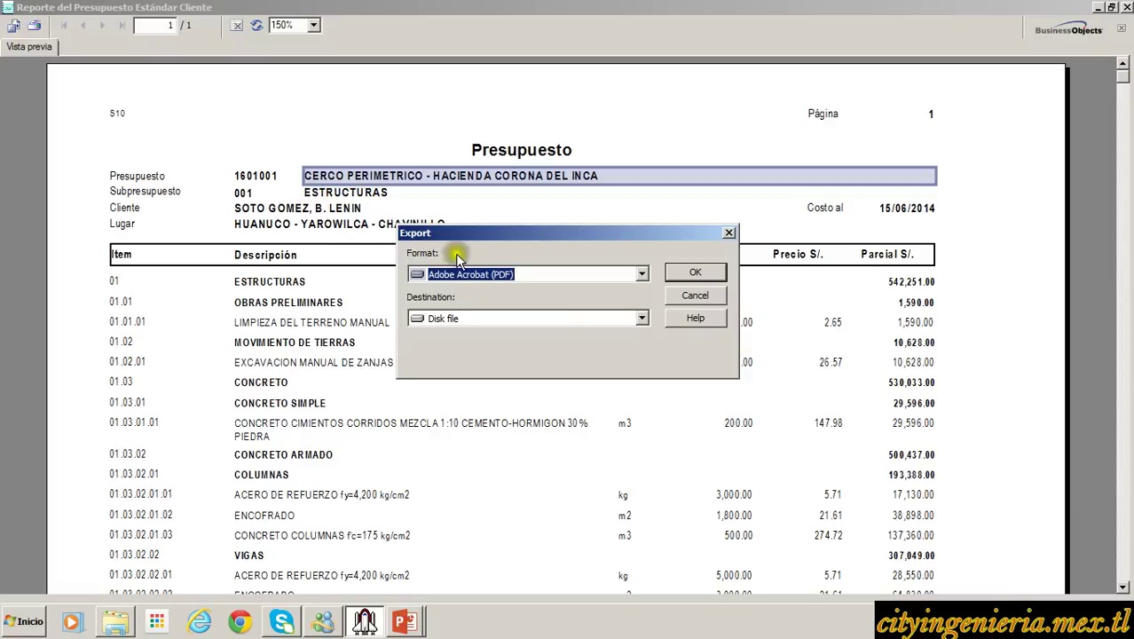
pyautogui.click(562, 277)
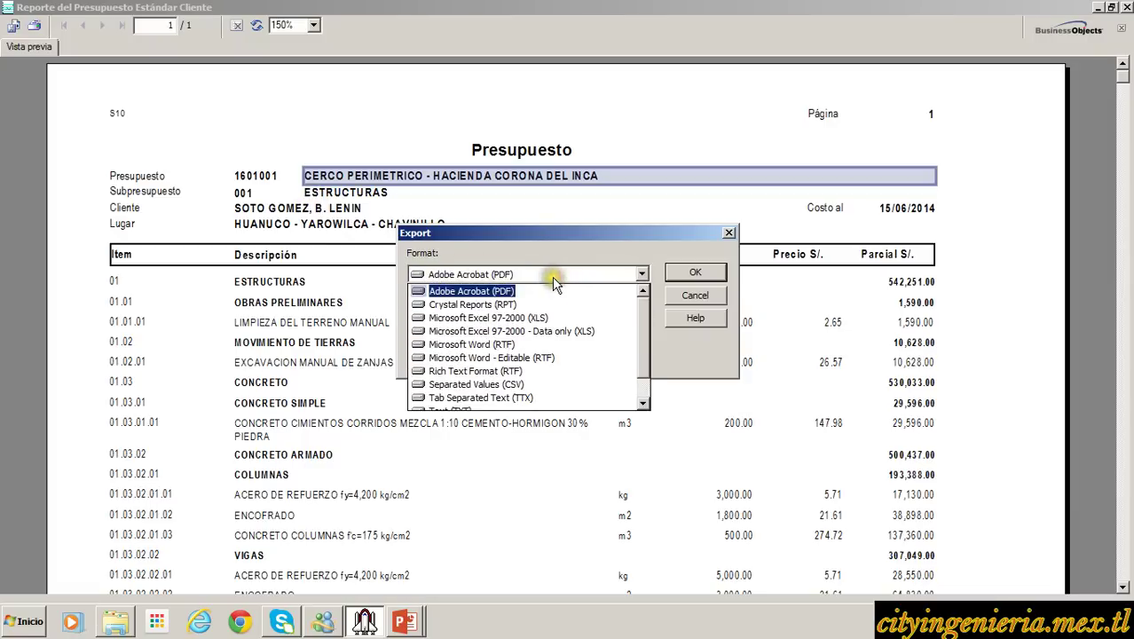
pyautogui.click(526, 285)
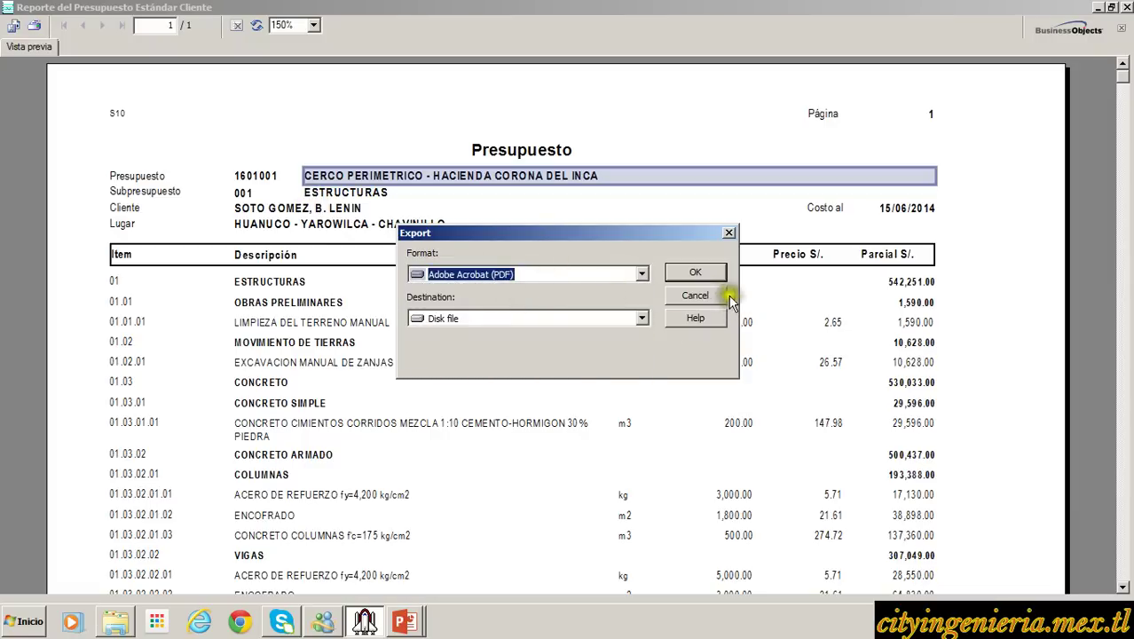
pyautogui.click(707, 277)
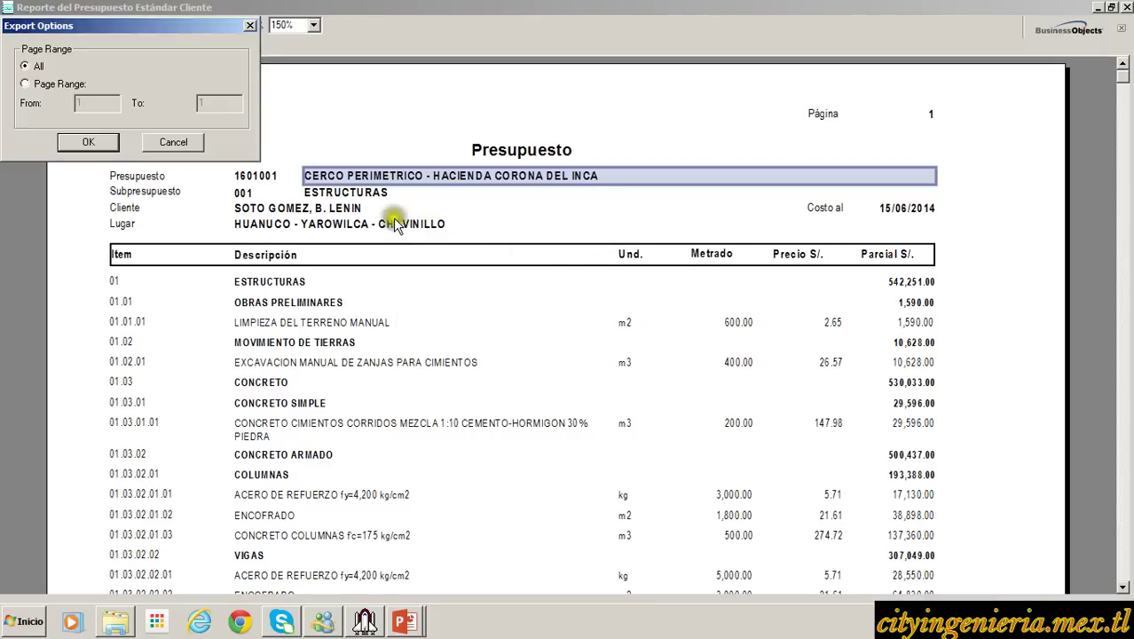
pyautogui.click(89, 144)
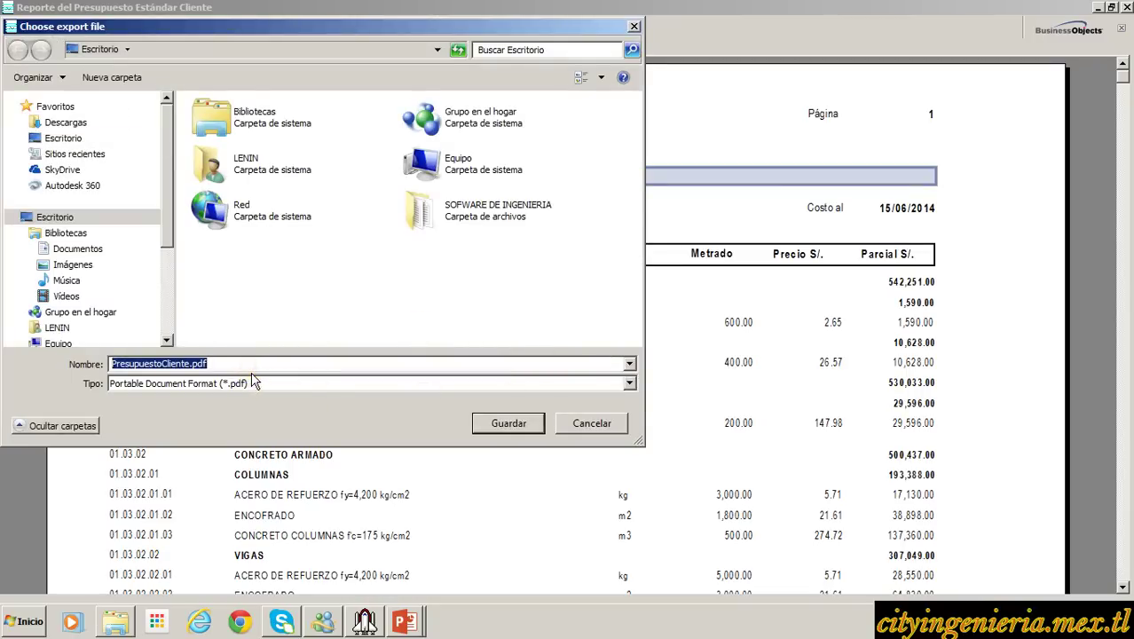
pyautogui.write('pres')
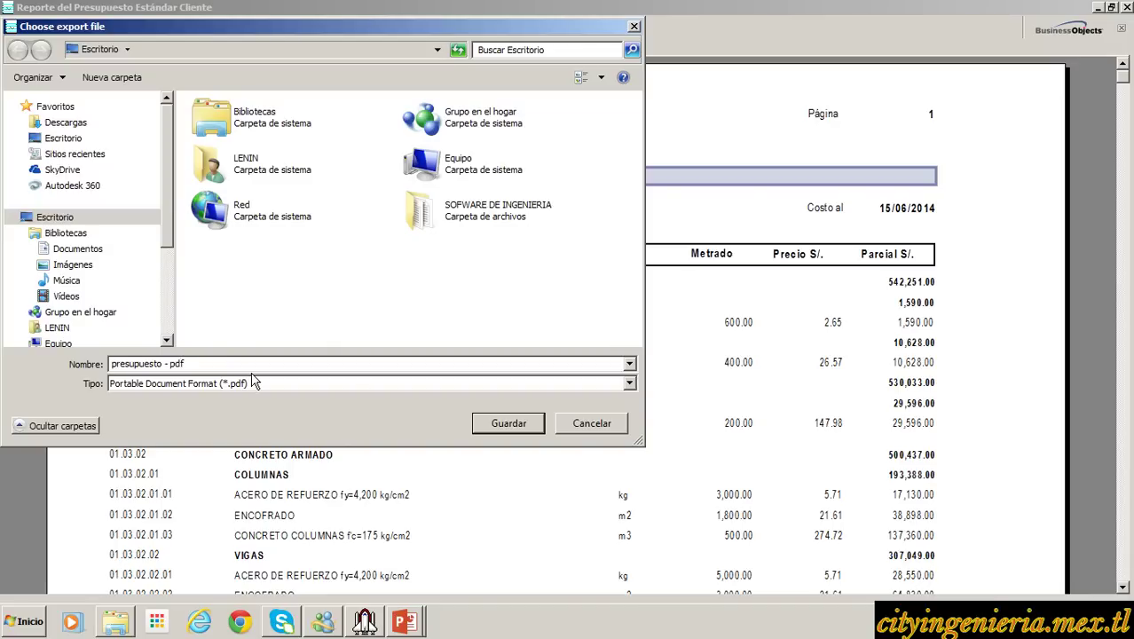
pyautogui.click(36, 220)
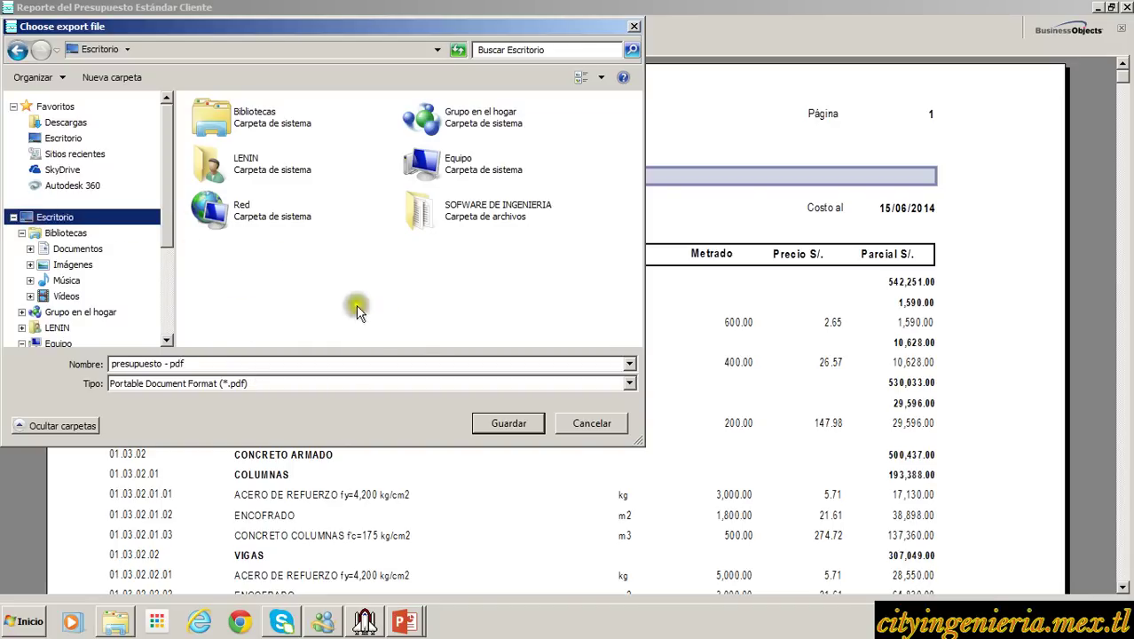
pyautogui.click(495, 426)
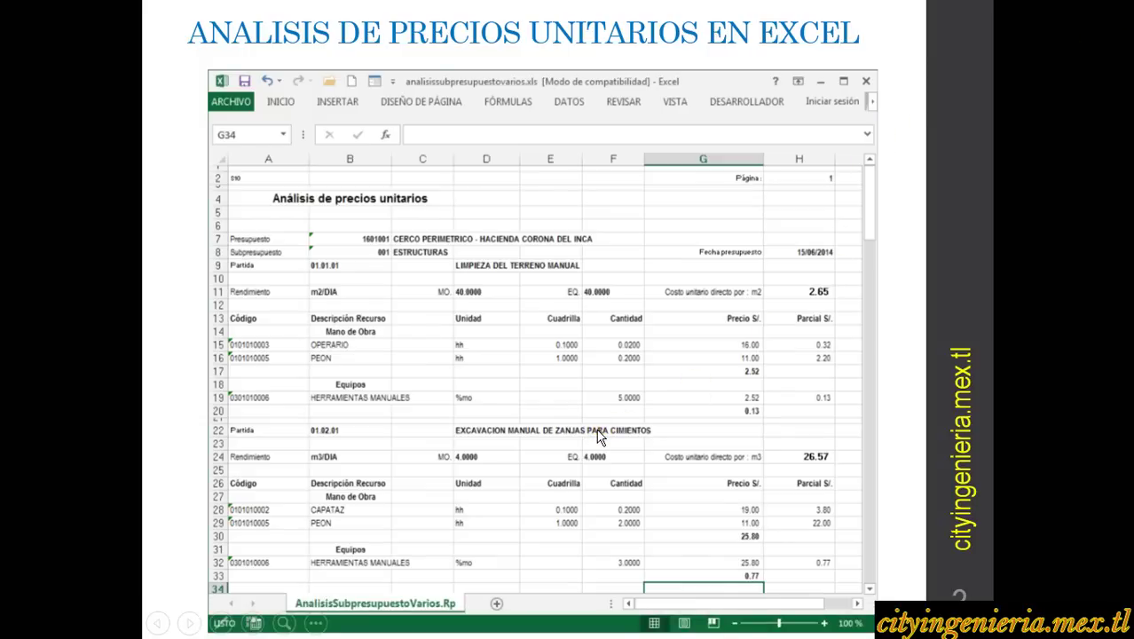
# End the slide show, minimize the open windows, and open presupuesto - pdf.pdf from the desktop in Nitro Reader without its learning centre.
pyautogui.press('Escape')
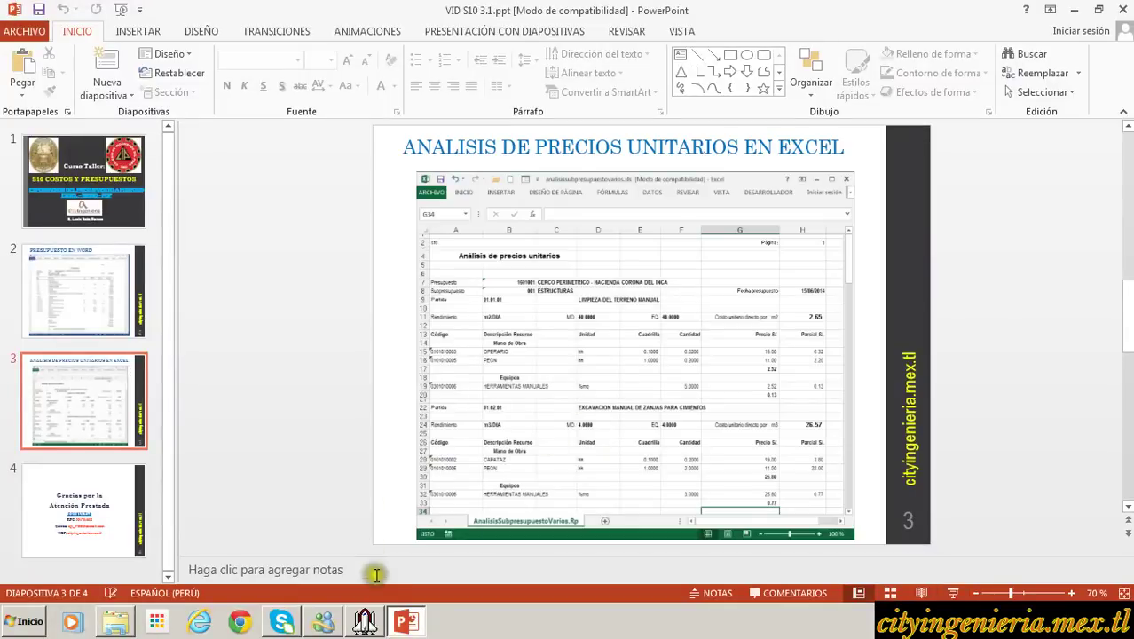
pyautogui.click(1076, 11)
pyautogui.click(1086, 9)
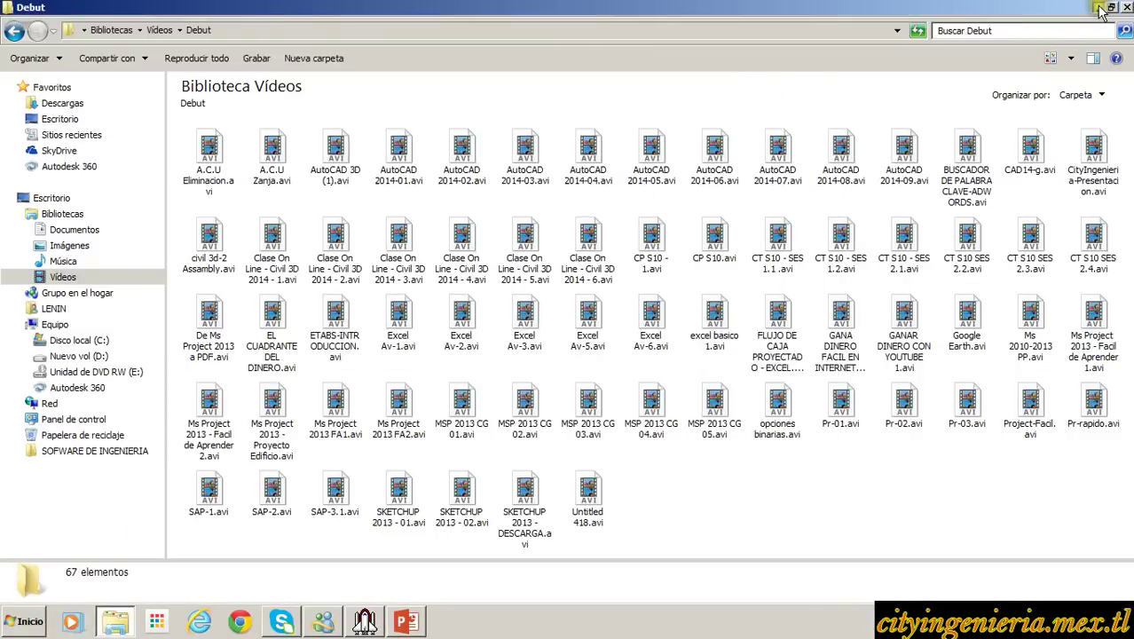
pyautogui.click(1092, 7)
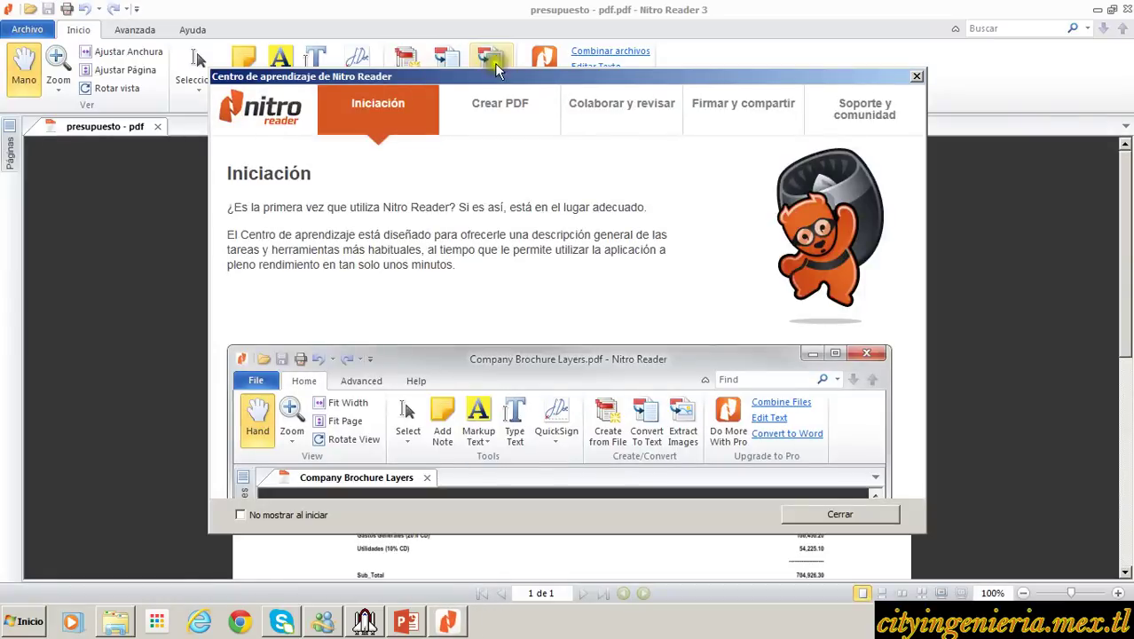
pyautogui.press('Escape')
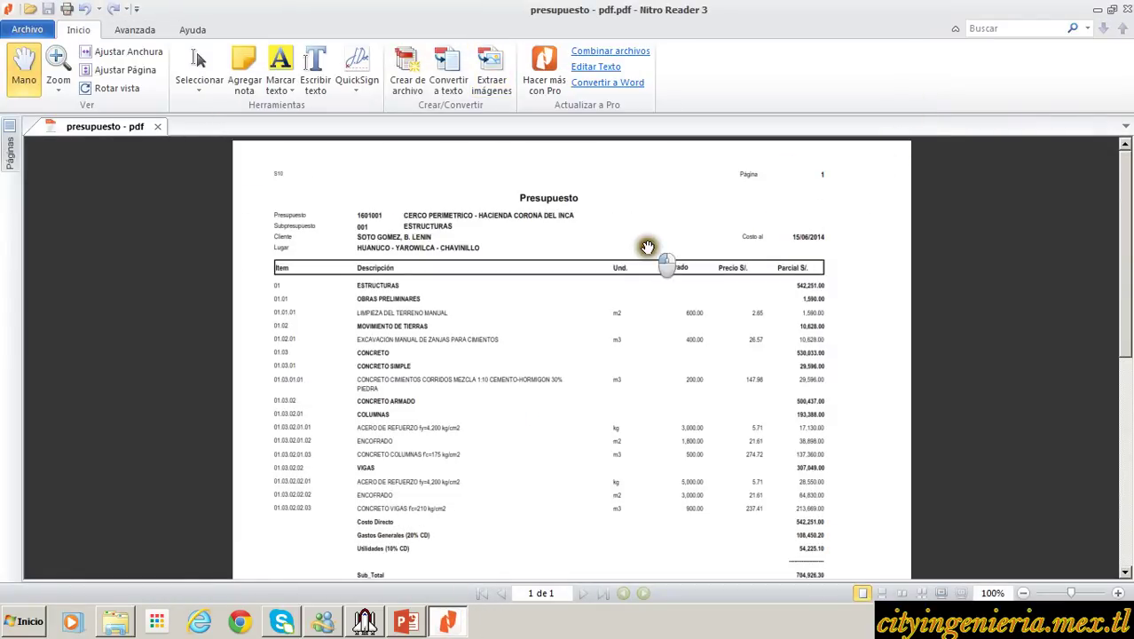
# Review the exported budget PDF at 150% zoom from header to total, and close the reader.
pyautogui.scroll(2, 712, 269)
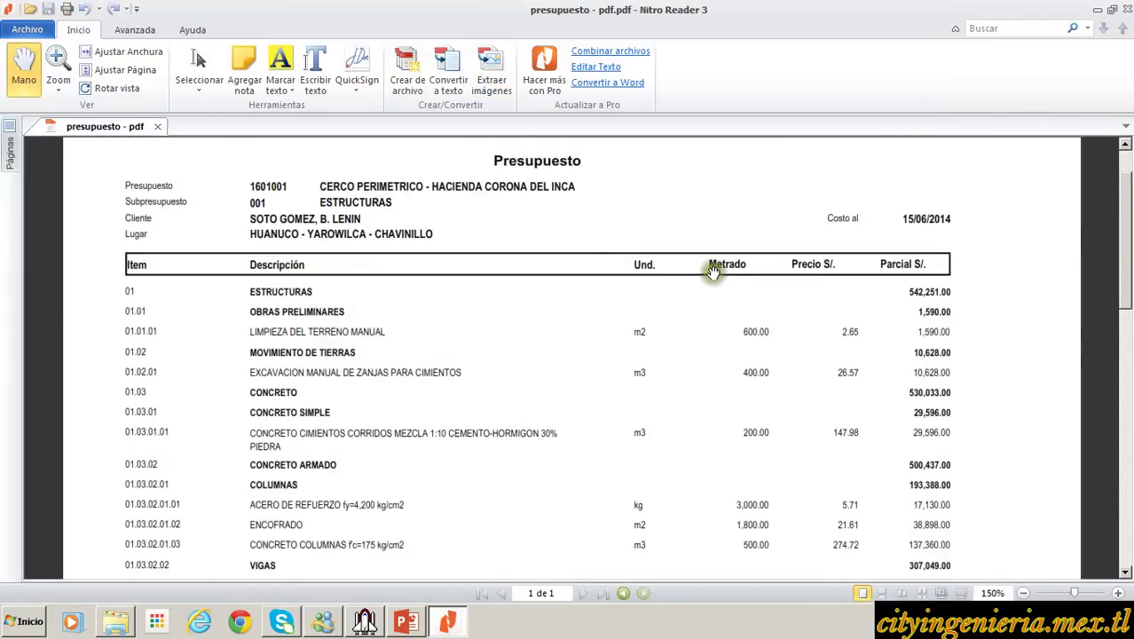
pyautogui.scroll(2, 715, 272)
pyautogui.scroll(-15, 714, 272)
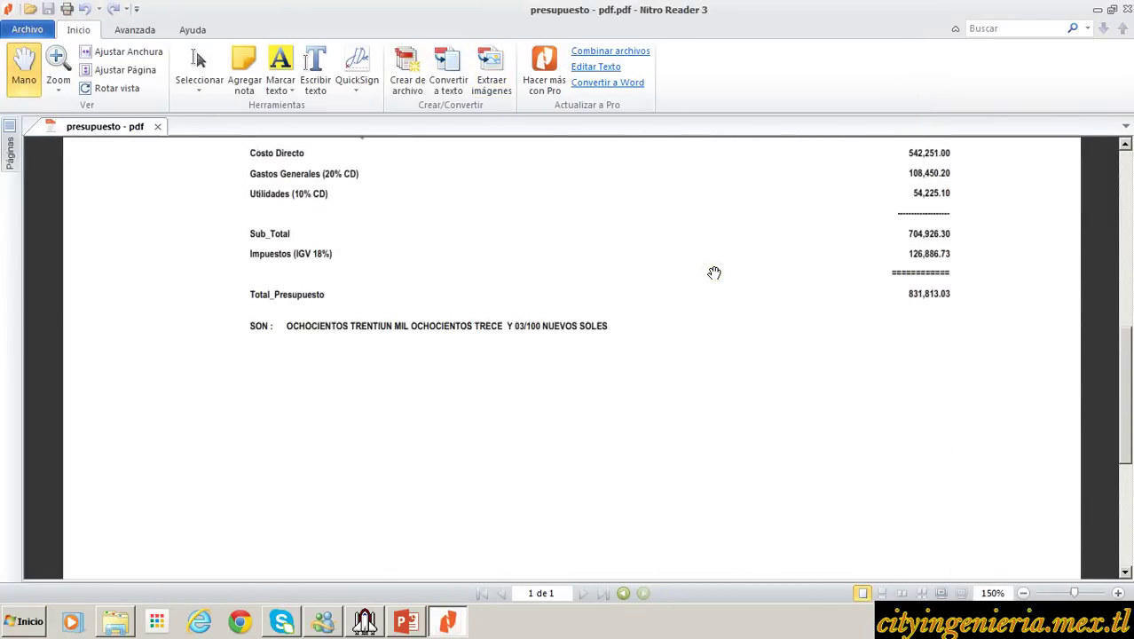
pyautogui.scroll(5, 714, 272)
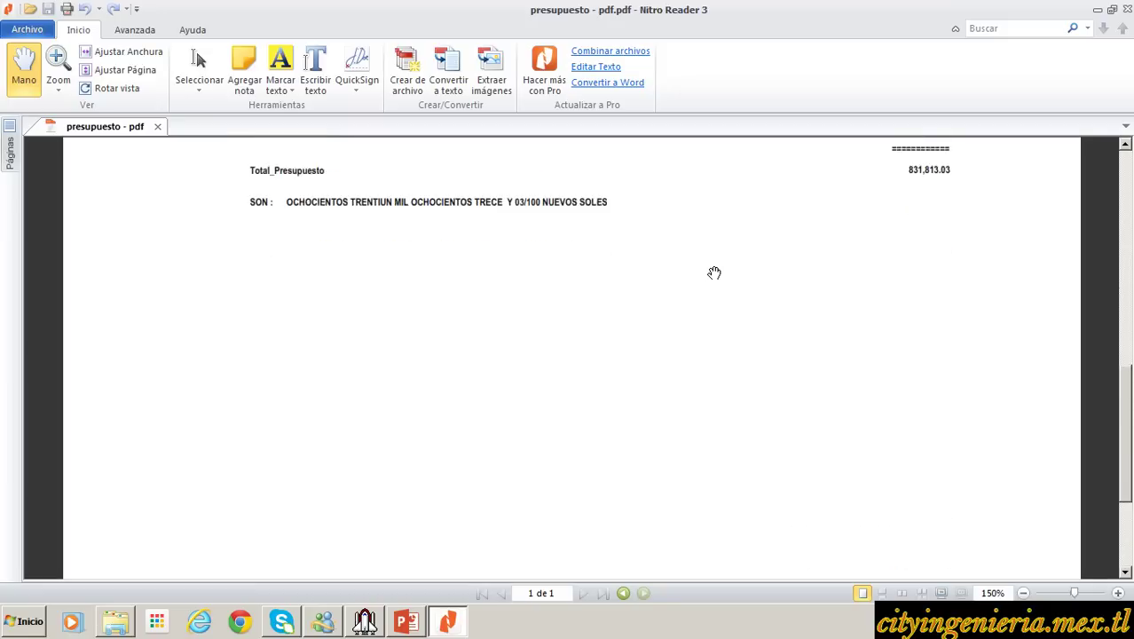
pyautogui.scroll(5, 463, 240)
pyautogui.scroll(2, 390, 256)
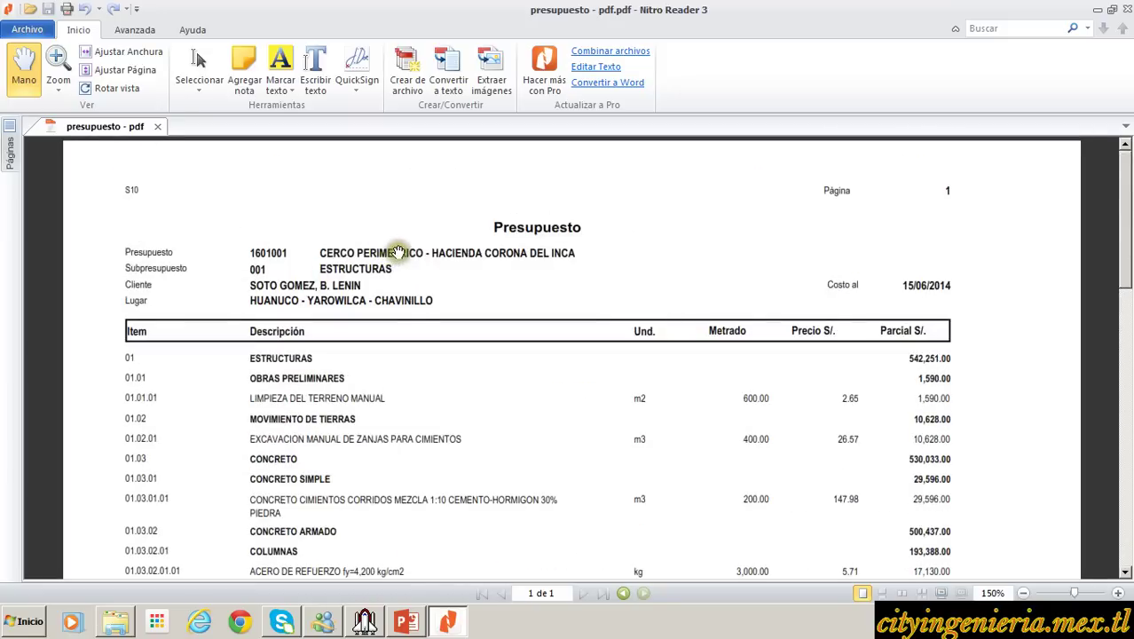
pyautogui.click(1128, 8)
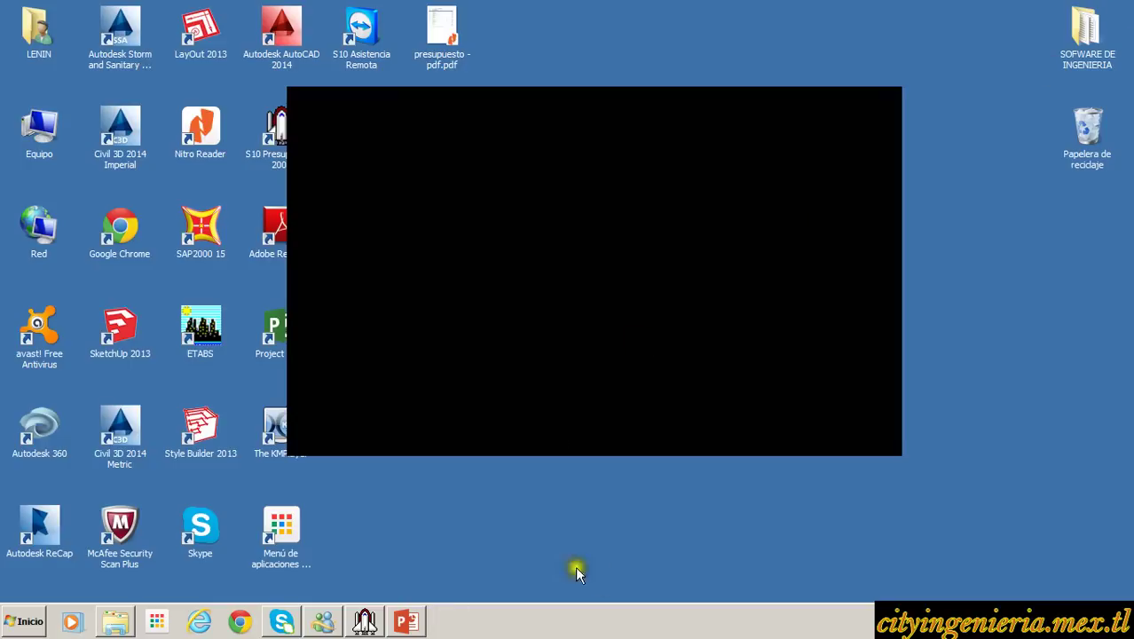
# Return to S10 Presupuestos and generate the Estándar cliente budget report preview again with the existing page margins.
pyautogui.click(364, 621)
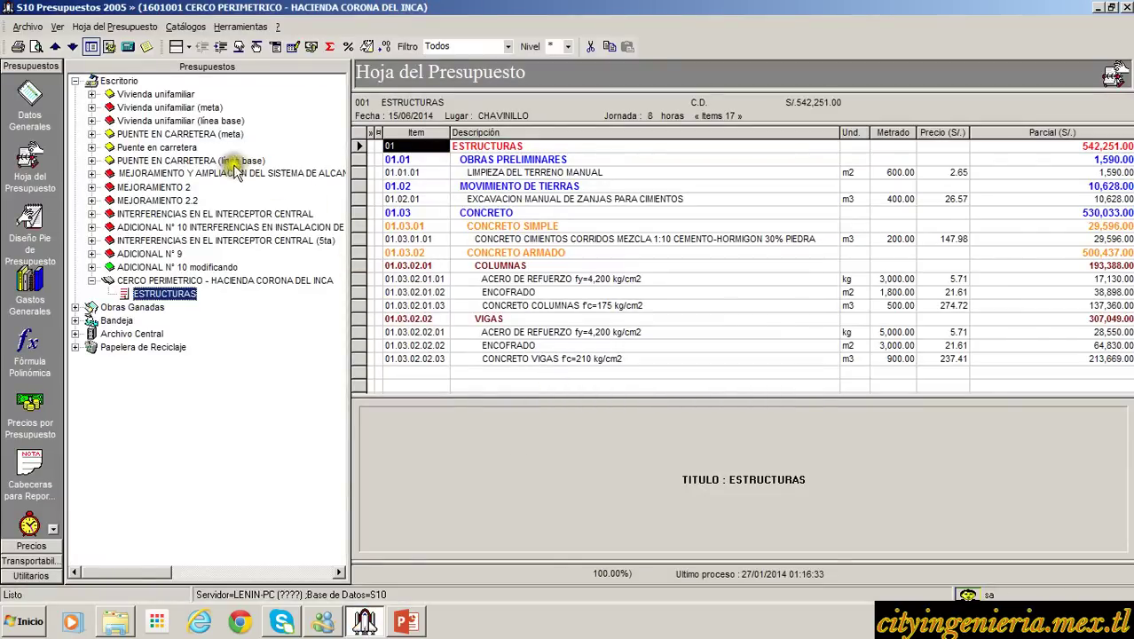
pyautogui.click(36, 46)
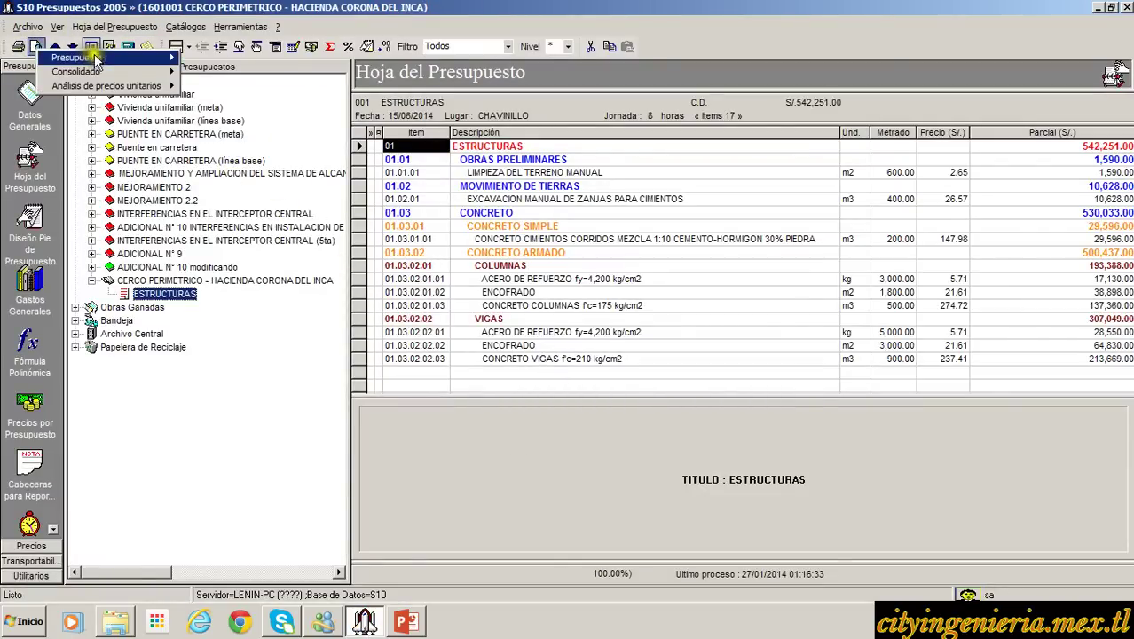
pyautogui.moveTo(111, 62)
pyautogui.click(226, 75)
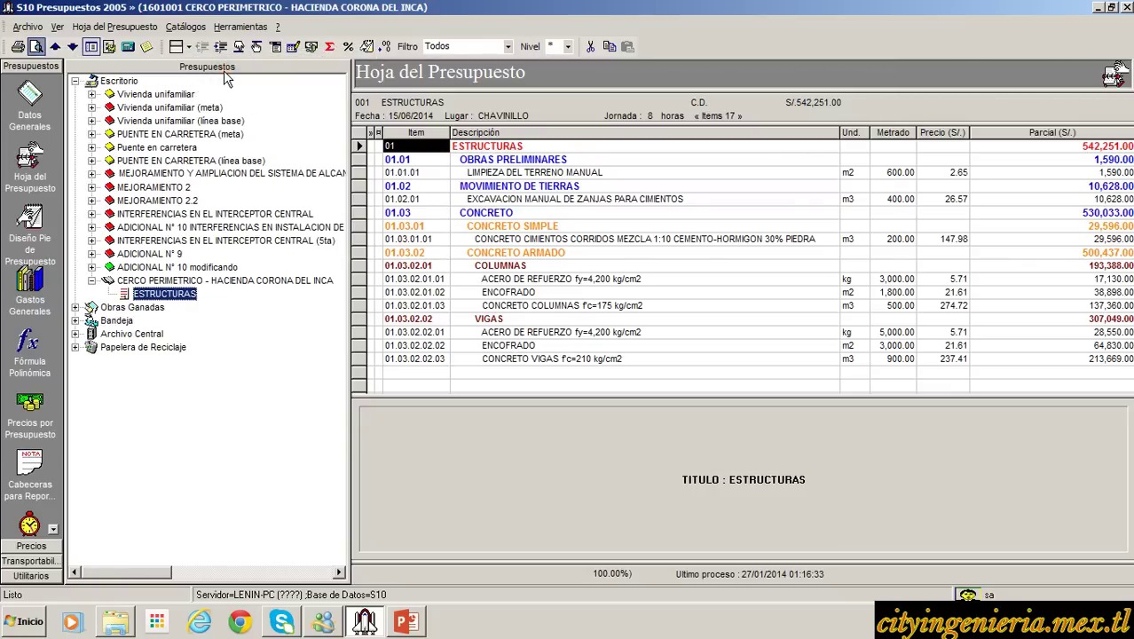
pyautogui.click(421, 157)
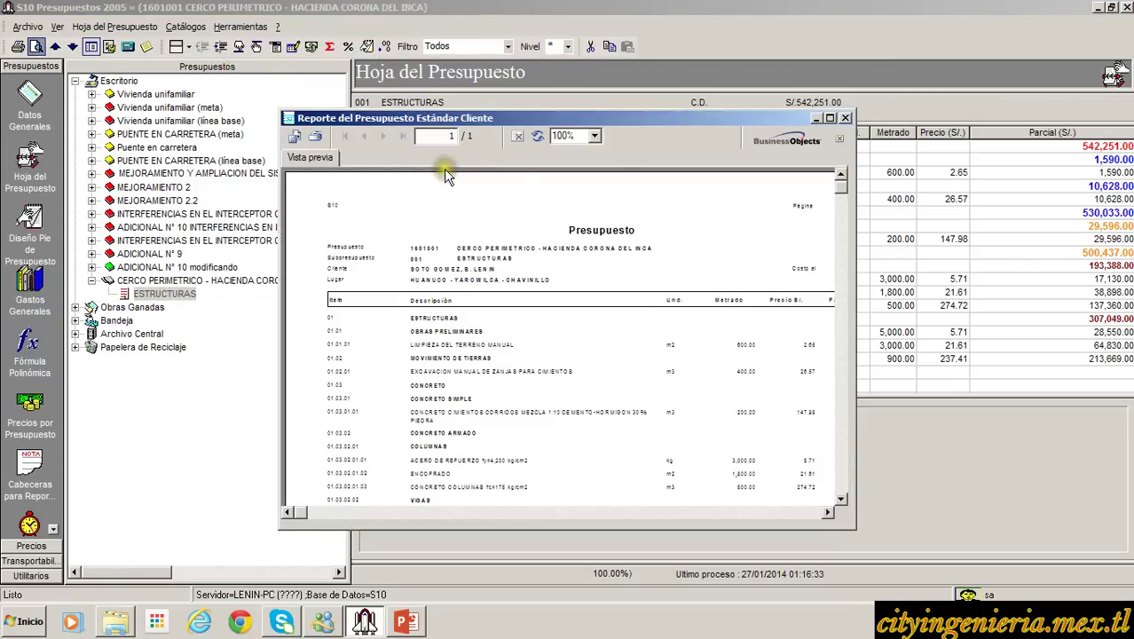
# Maximize the budget report preview and set its zoom to 150%.
pyautogui.doubleClick(593, 118)
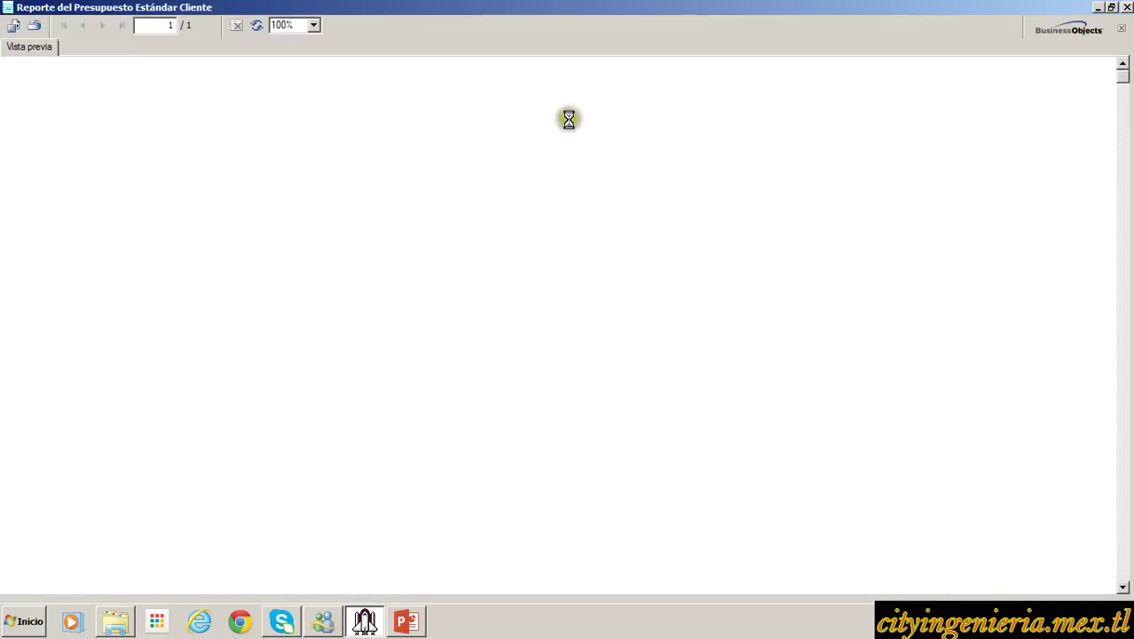
pyautogui.click(295, 29)
pyautogui.write('15')
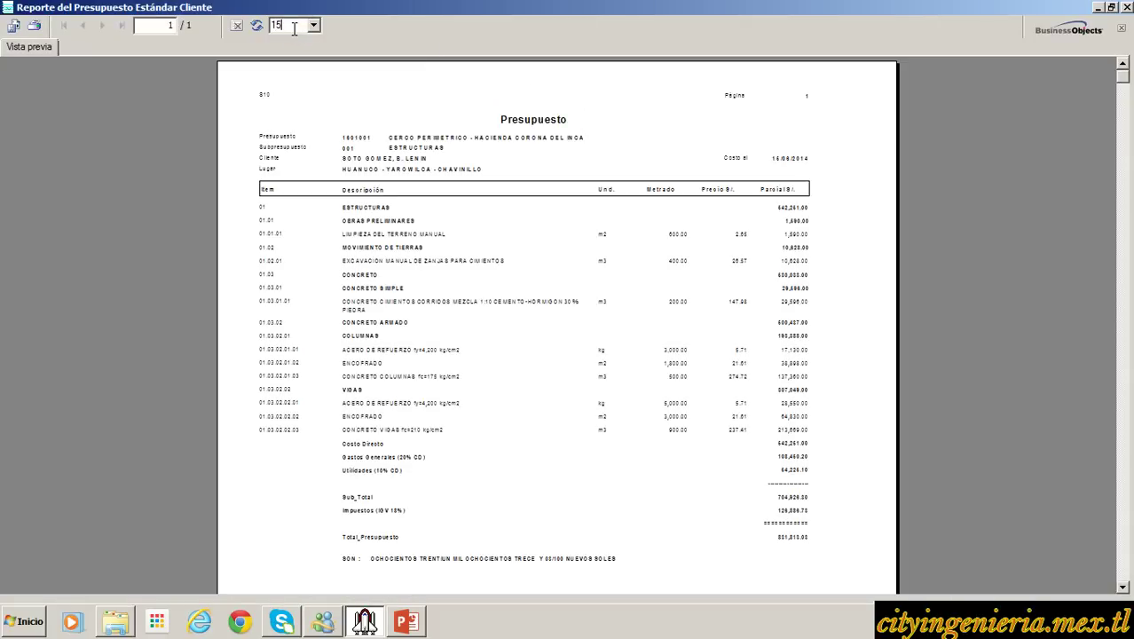
pyautogui.write('0')
pyautogui.press('Return')
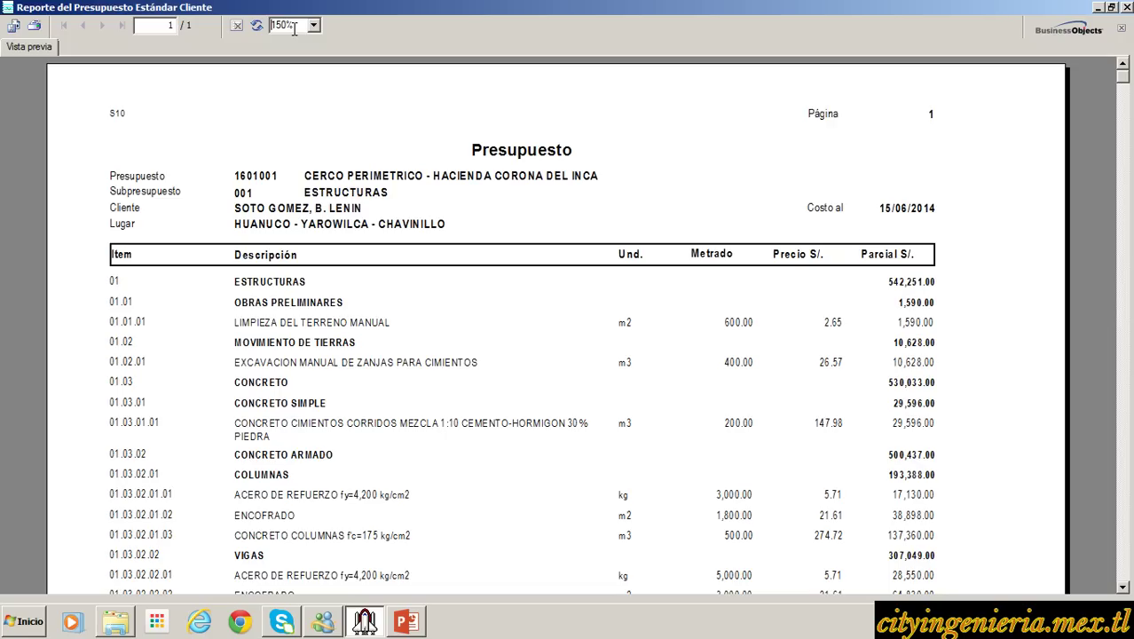
# Set up a report export in Microsoft Word (RTF) format to a disk file, including all pages.
pyautogui.click(15, 27)
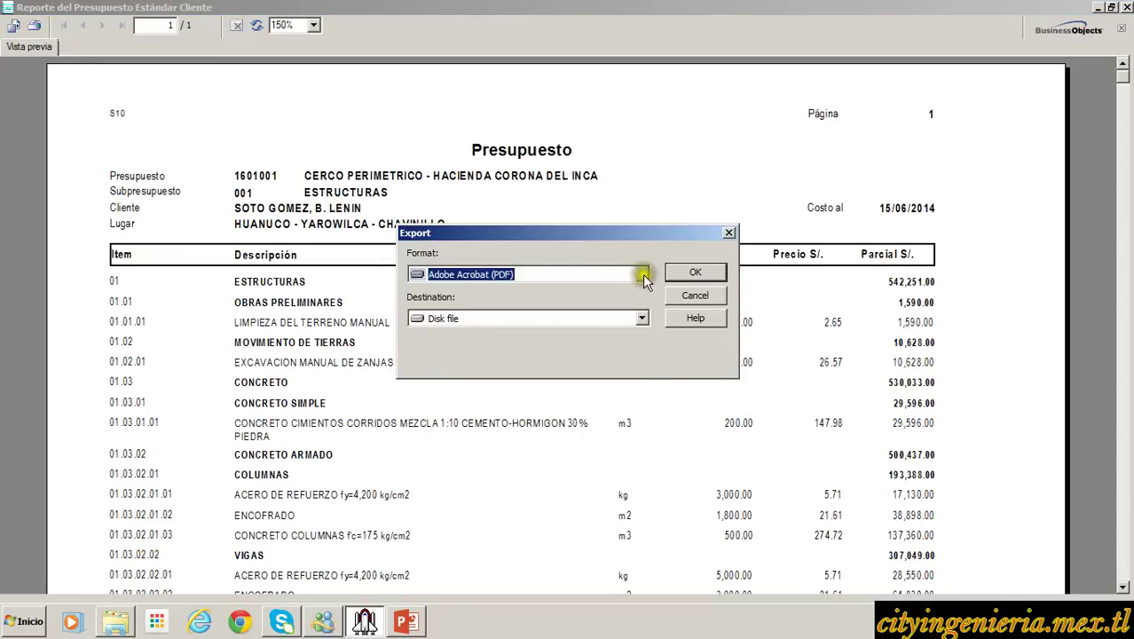
pyautogui.click(641, 275)
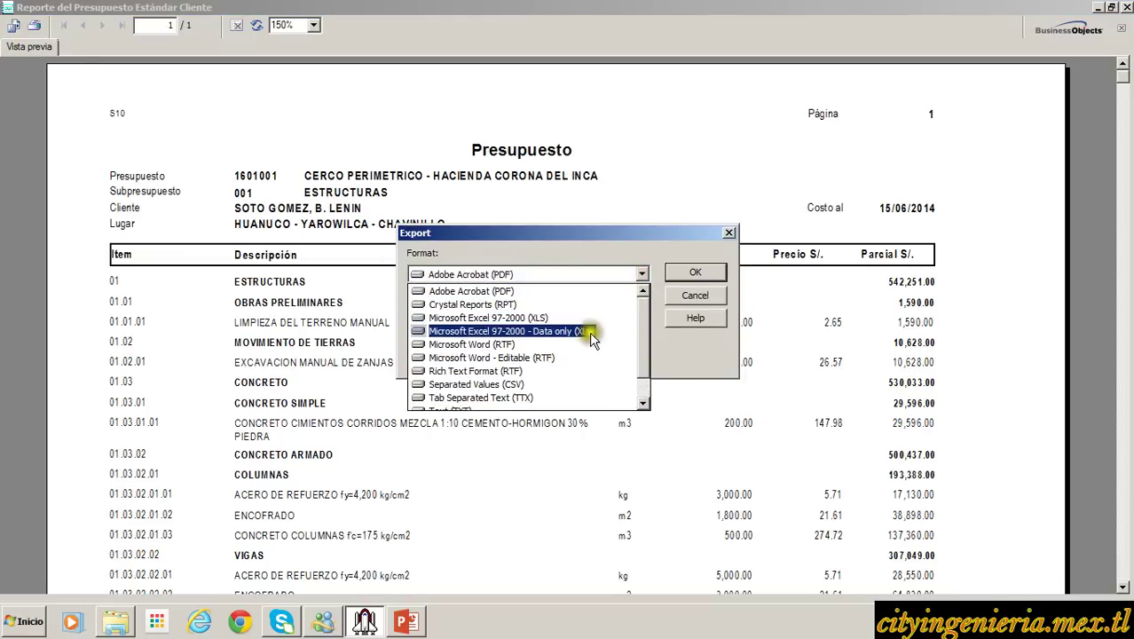
pyautogui.scroll(-1, 533, 368)
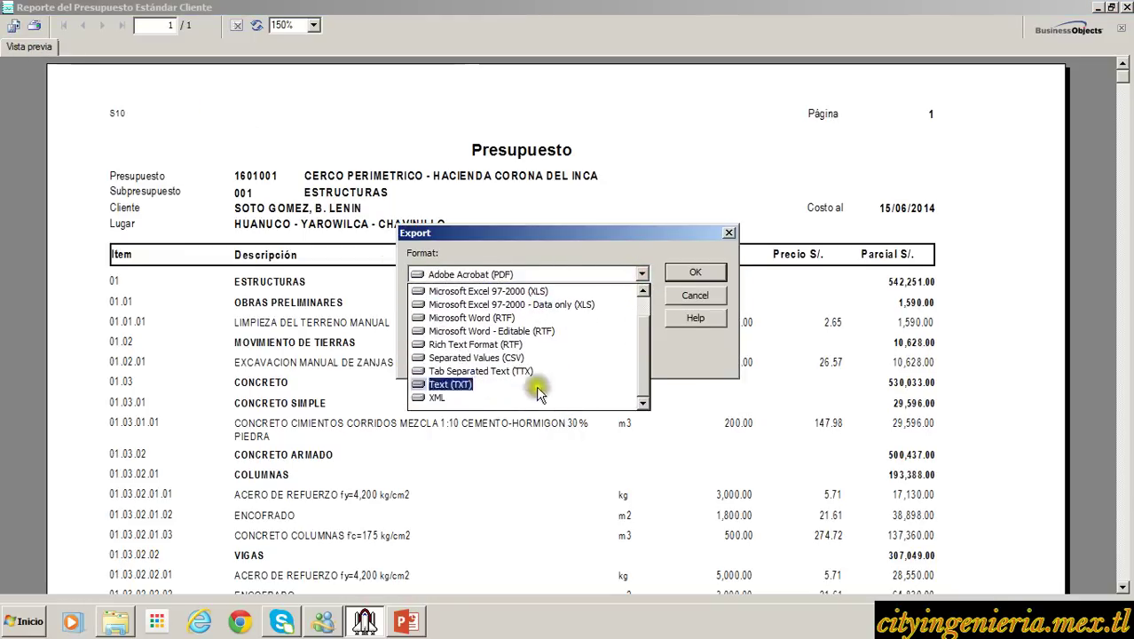
pyautogui.click(501, 321)
pyautogui.click(682, 278)
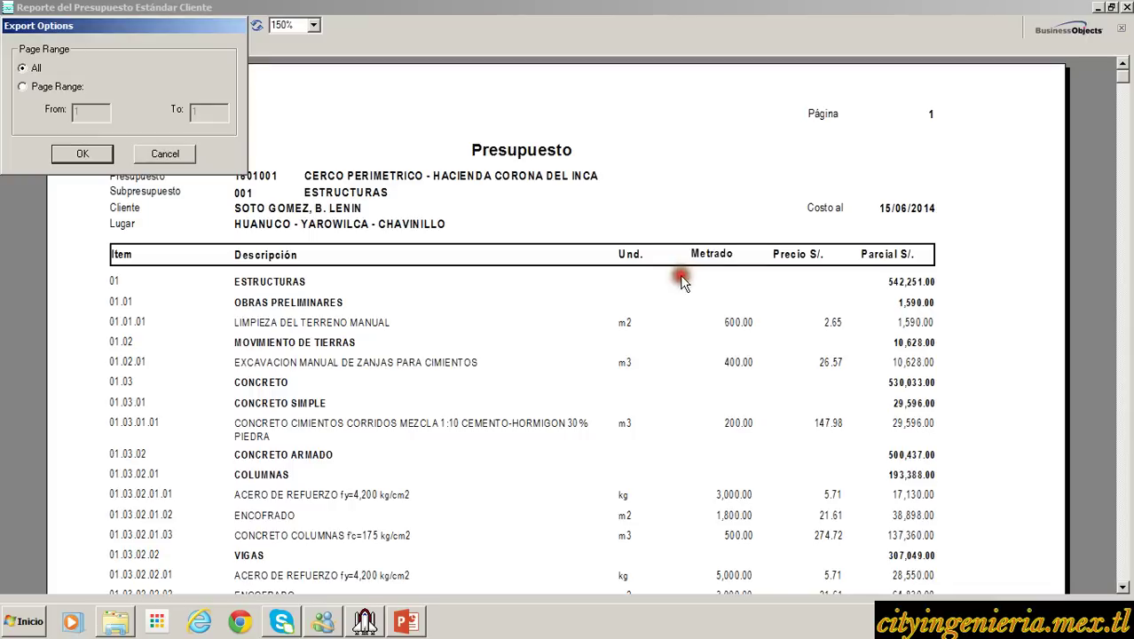
pyautogui.moveTo(124, 18); pyautogui.dragTo(468, 151)
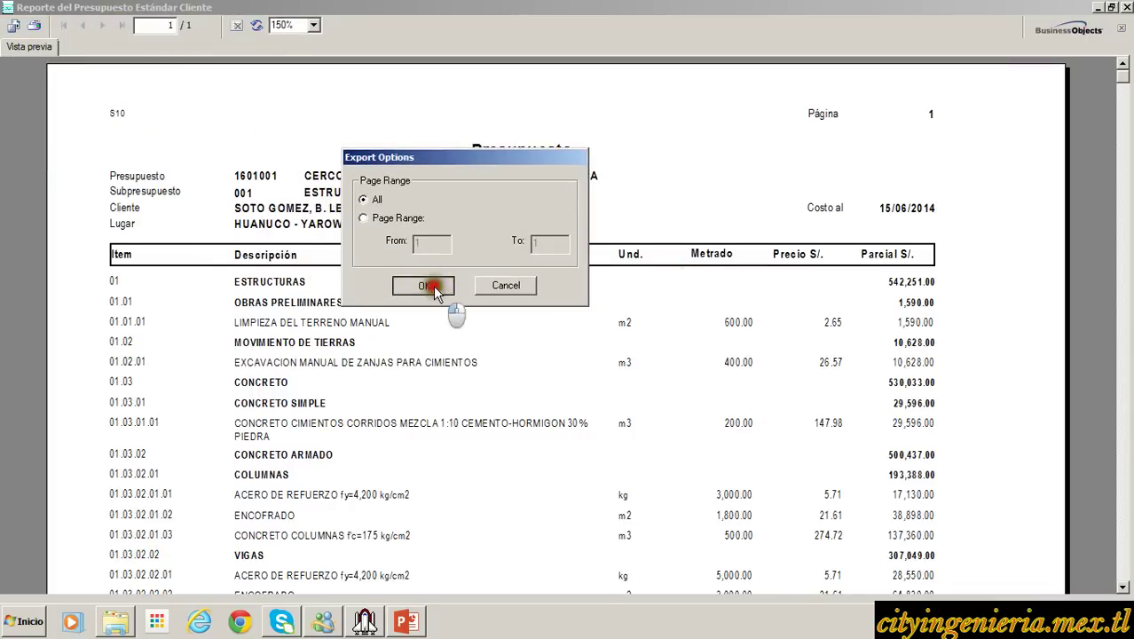
pyautogui.click(433, 284)
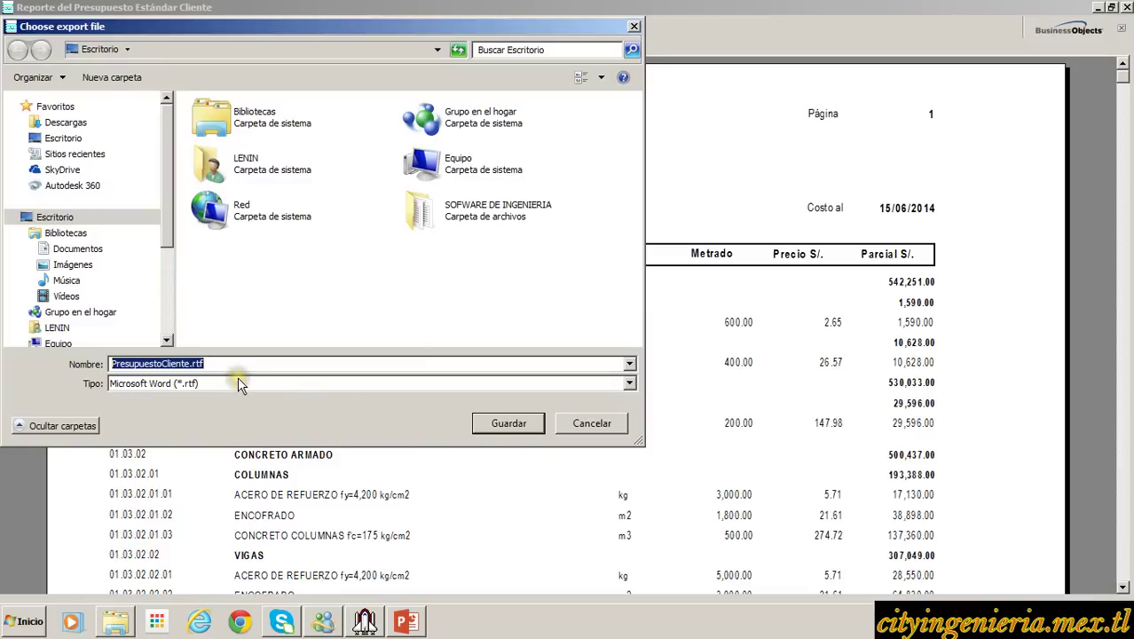
# Save the exported Word file as "presupuesto word" on the Escritorio.
pyautogui.write('presup')
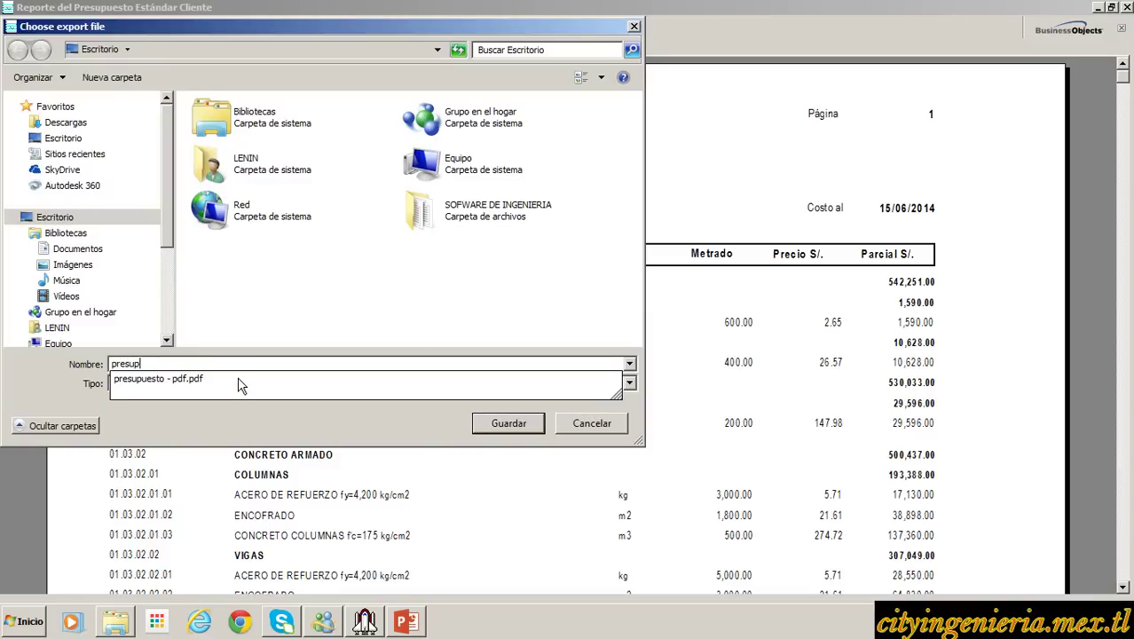
pyautogui.write('uesto word')
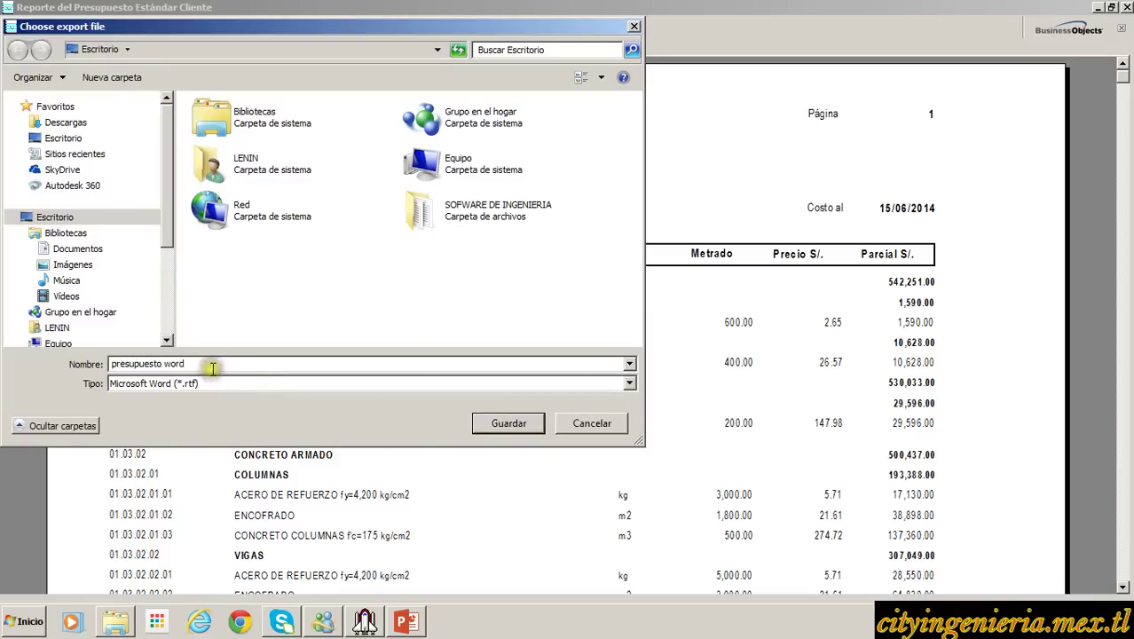
pyautogui.click(58, 220)
pyautogui.click(522, 430)
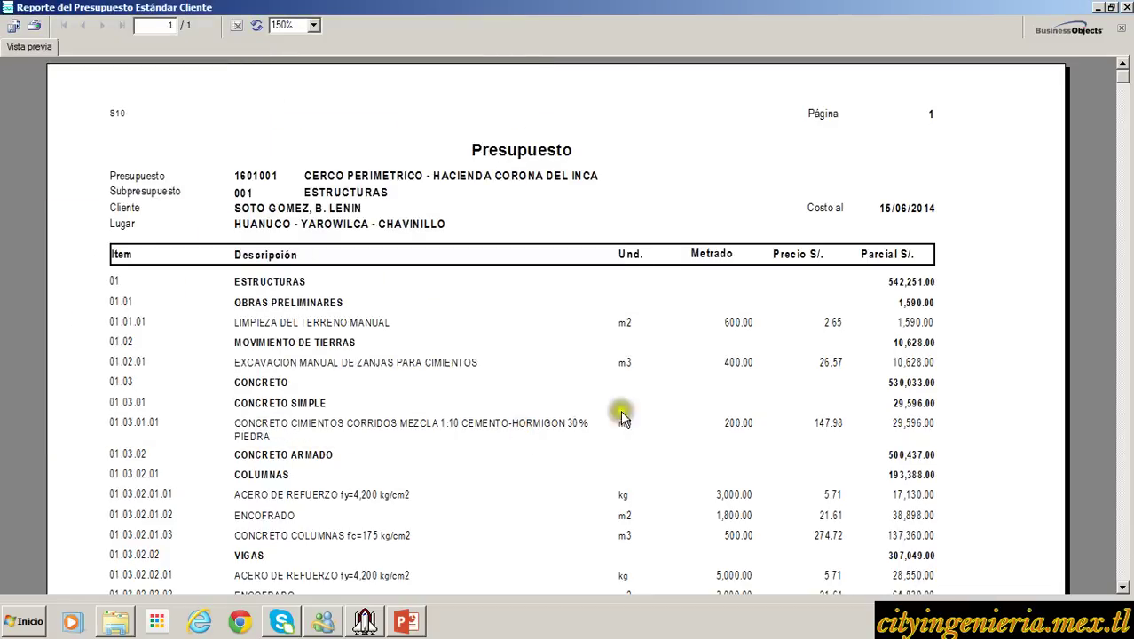
# Close the report preview, minimize S10 Presupuestos, and open presupuesto word.rtf from the desktop in a maximized Word window.
pyautogui.click(1127, 7)
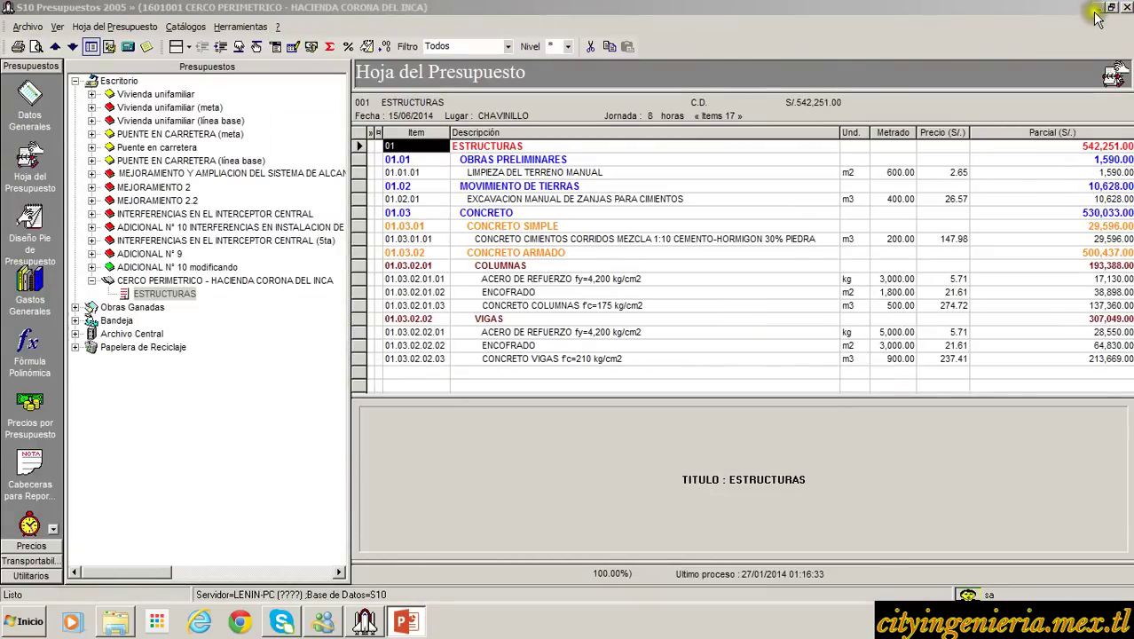
pyautogui.click(1097, 7)
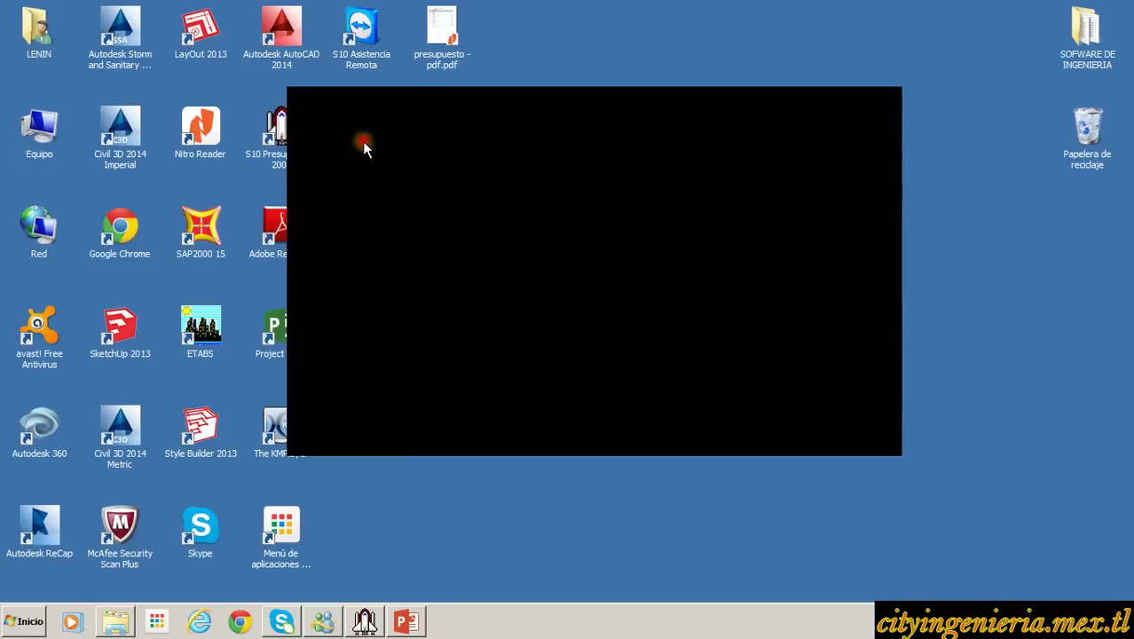
pyautogui.click(443, 60)
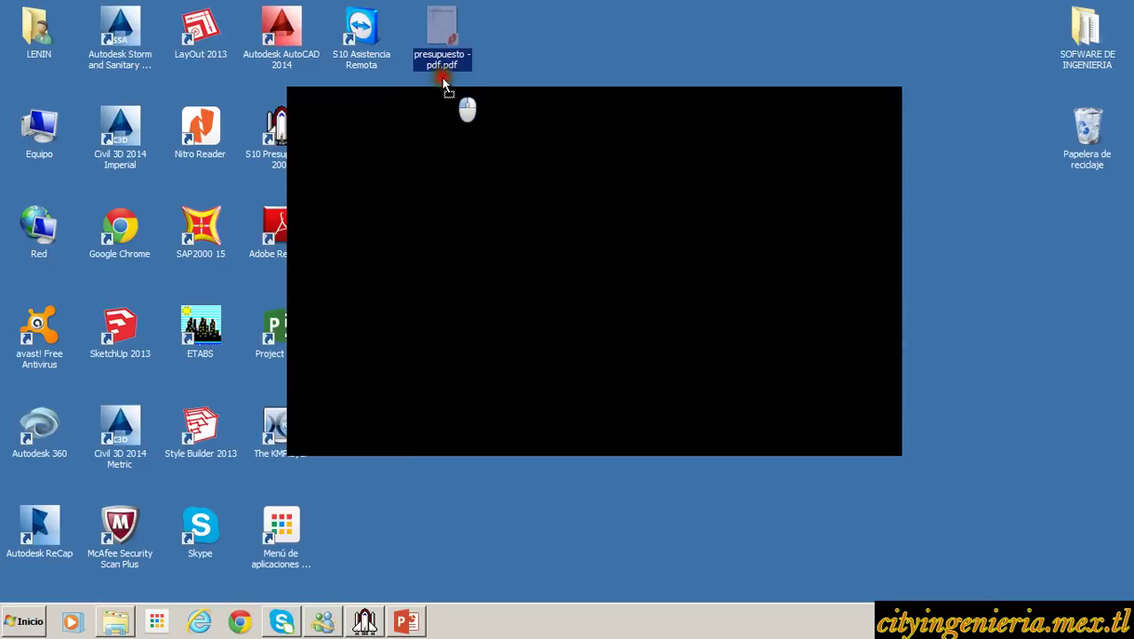
pyautogui.click(363, 234)
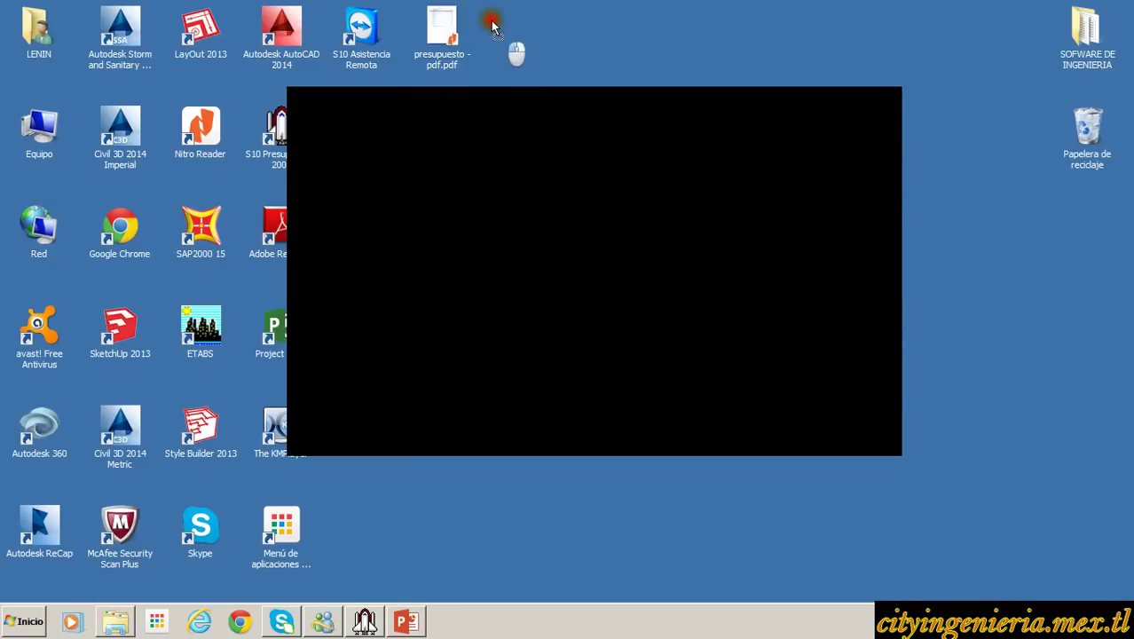
pyautogui.click(581, 121)
pyautogui.doubleClick(529, 42)
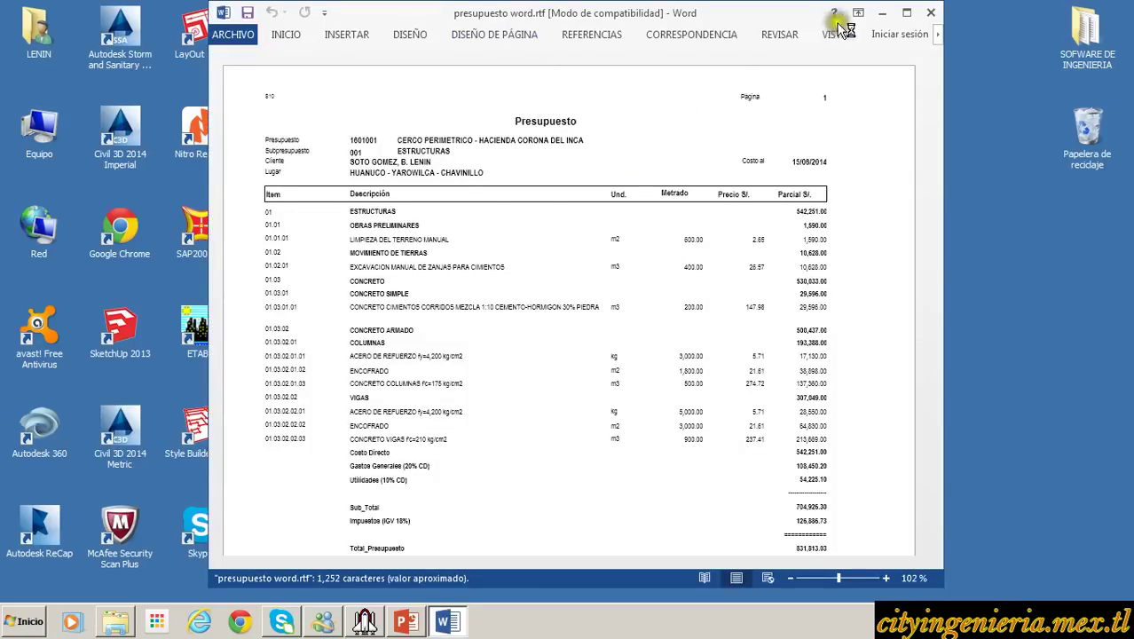
pyautogui.click(906, 13)
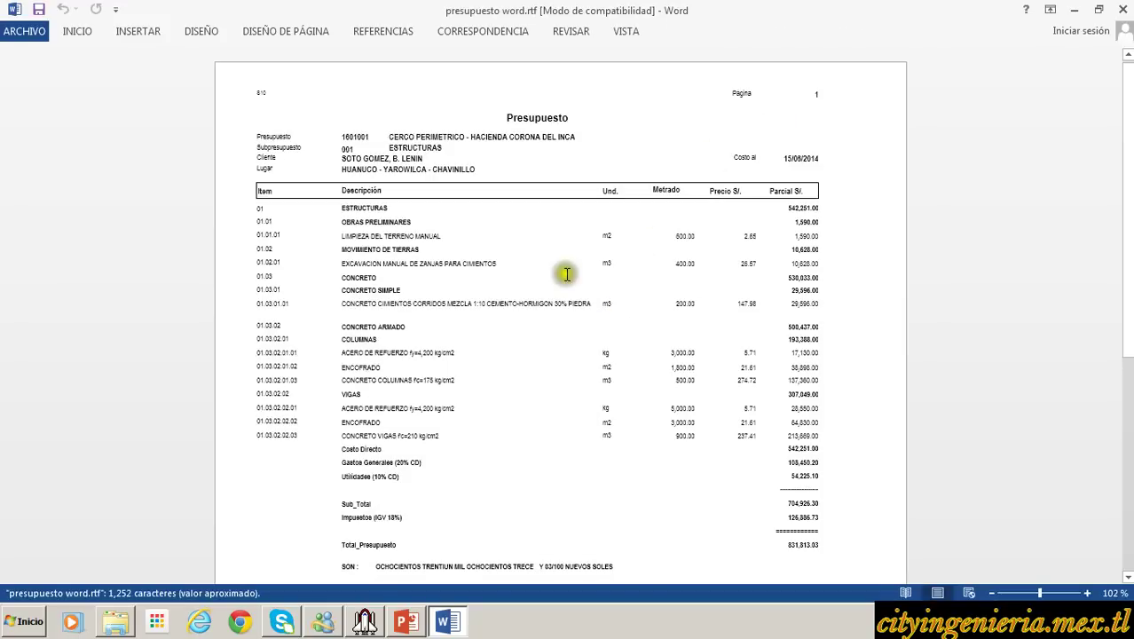
# Examine the exported budget page in Word from its header through the item rows and total to the date footer.
pyautogui.scroll(-3, 595, 326)
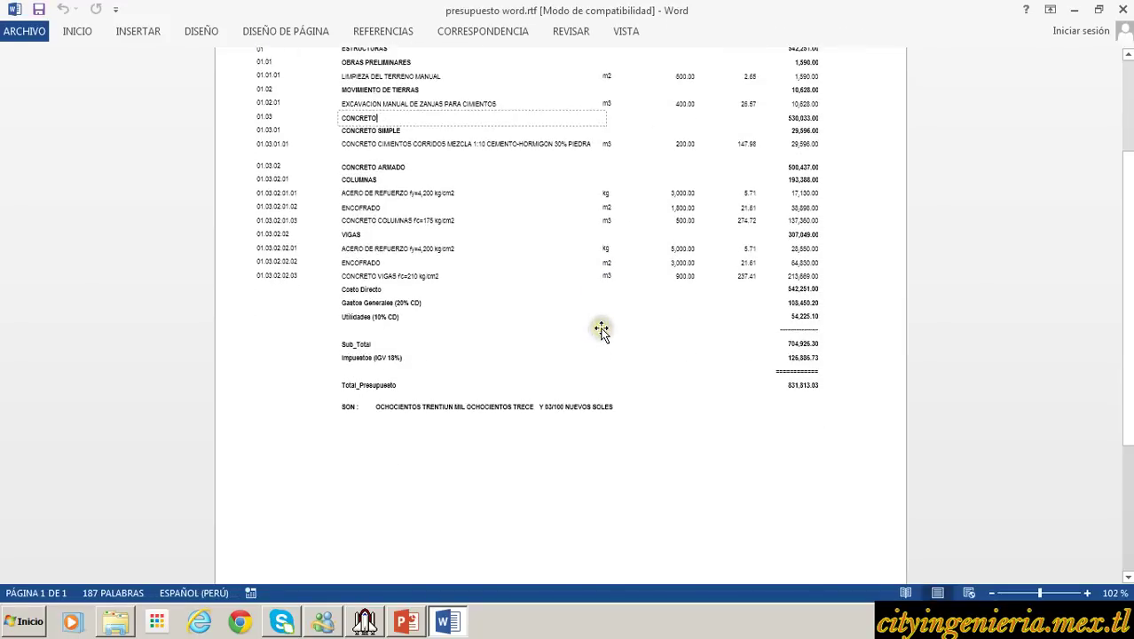
pyautogui.scroll(-4, 602, 331)
pyautogui.scroll(7, 602, 331)
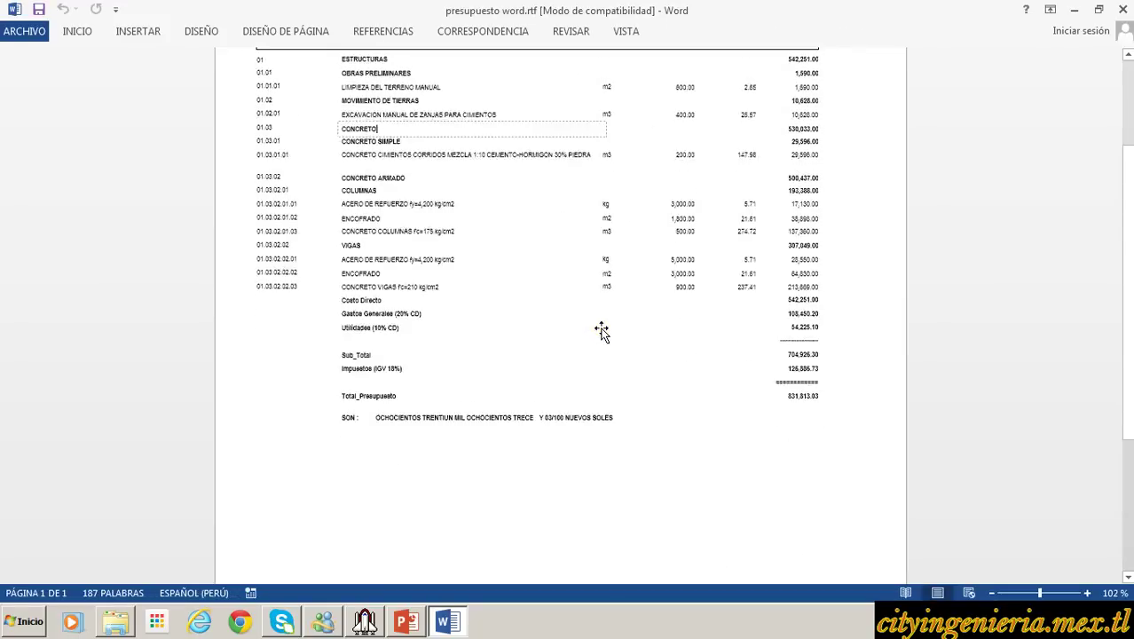
pyautogui.click(389, 78)
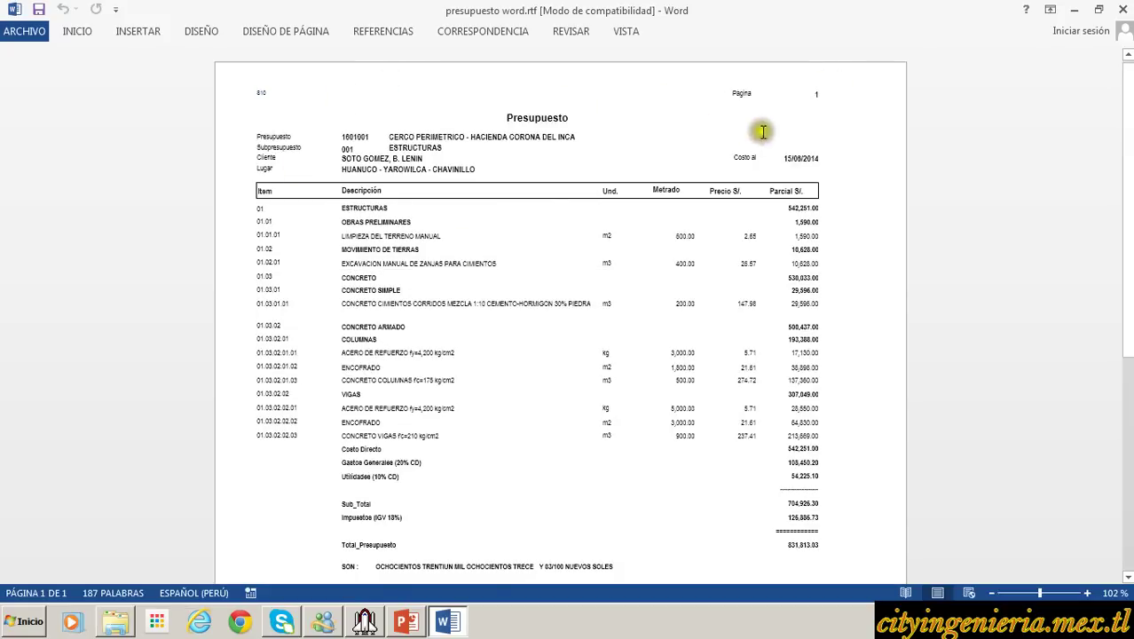
pyautogui.scroll(-2, 620, 98)
pyautogui.scroll(2, 620, 98)
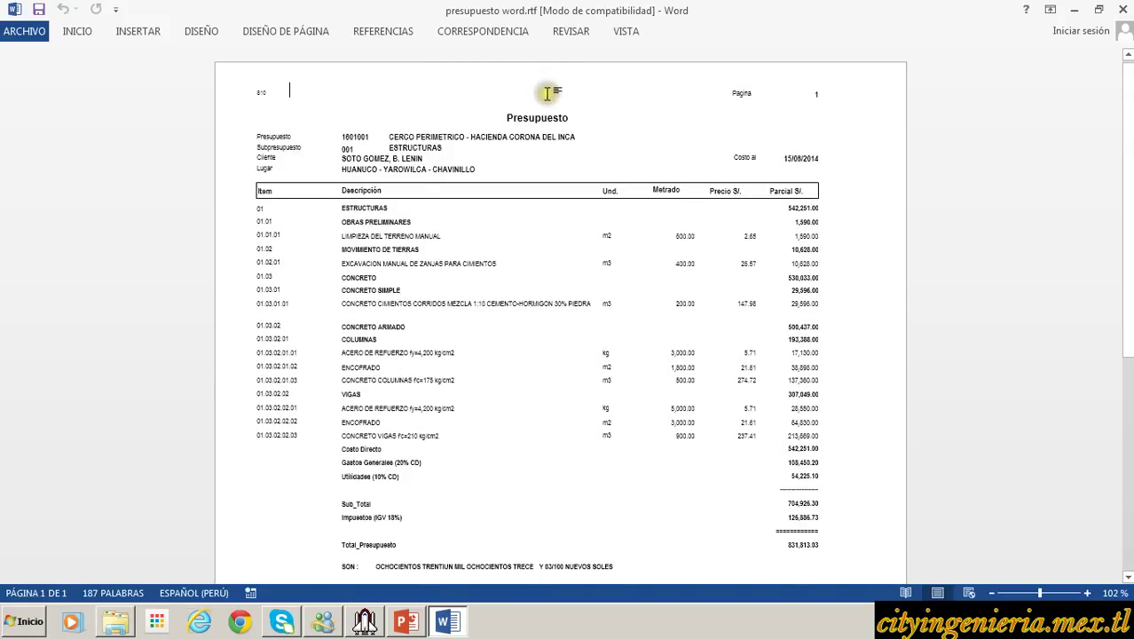
pyautogui.scroll(-5, 533, 105)
pyautogui.scroll(-5, 527, 105)
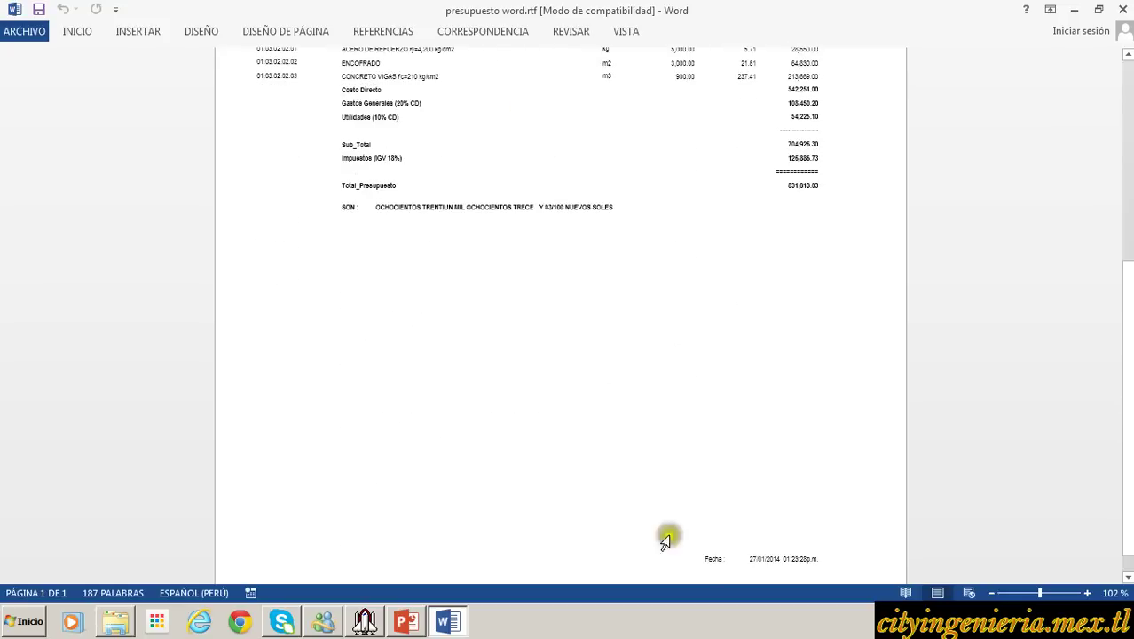
pyautogui.scroll(10, 650, 425)
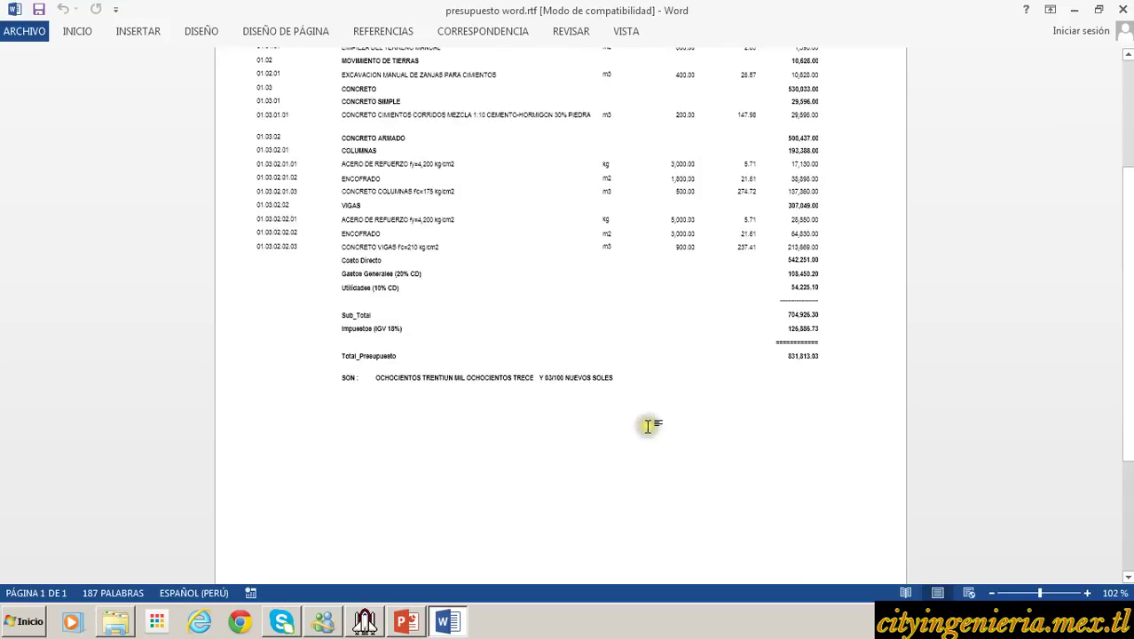
pyautogui.click(398, 381)
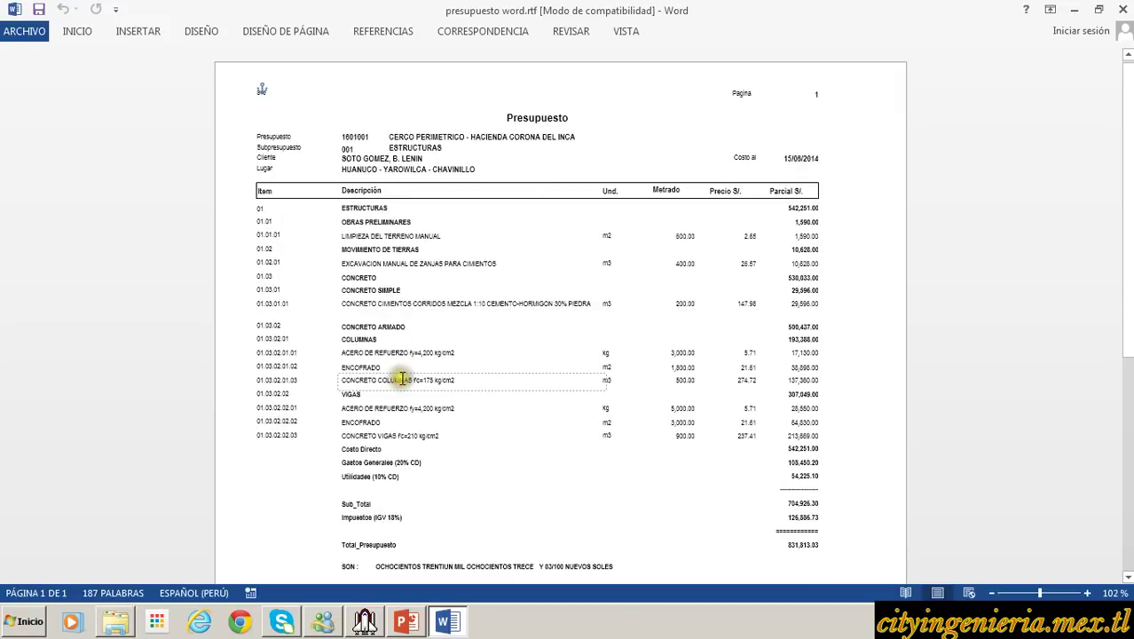
# Enlarge the Word document to 122%, check the Costo Directo and CONCRETO VIGAS text rows, and close the document.
pyautogui.scroll(2, 402, 379)
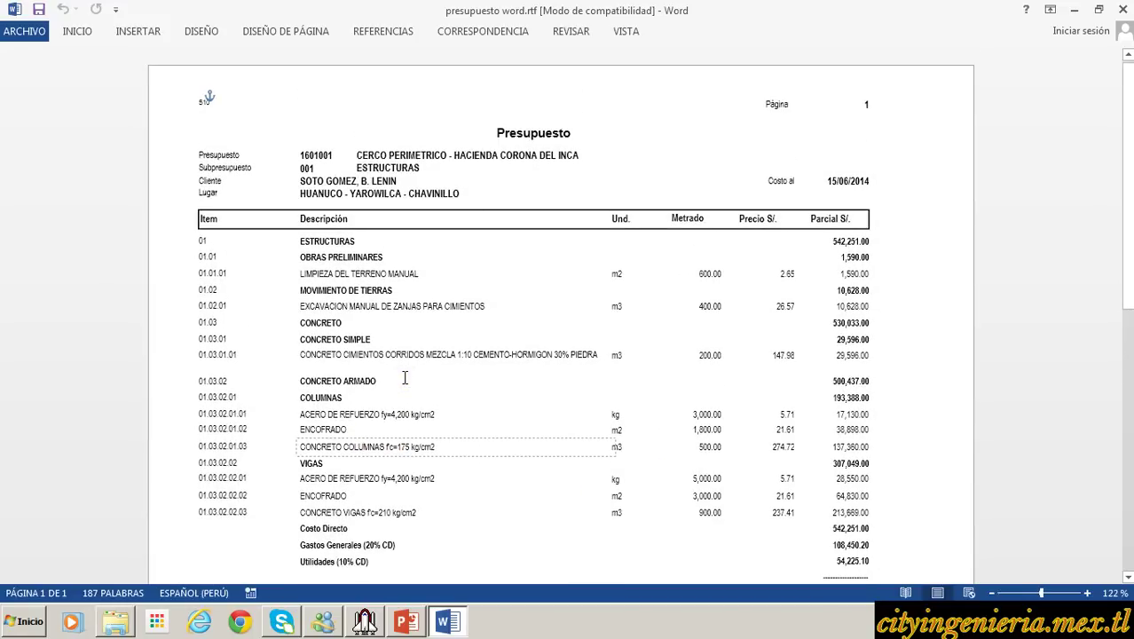
pyautogui.scroll(-3, 409, 370)
pyautogui.click(400, 382)
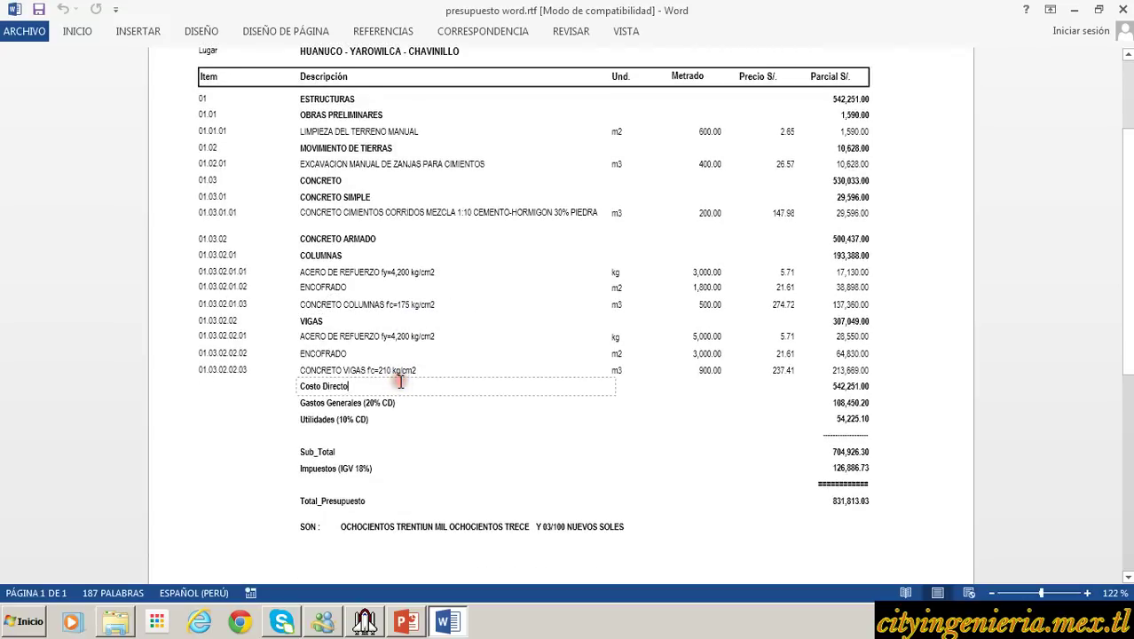
pyautogui.click(410, 371)
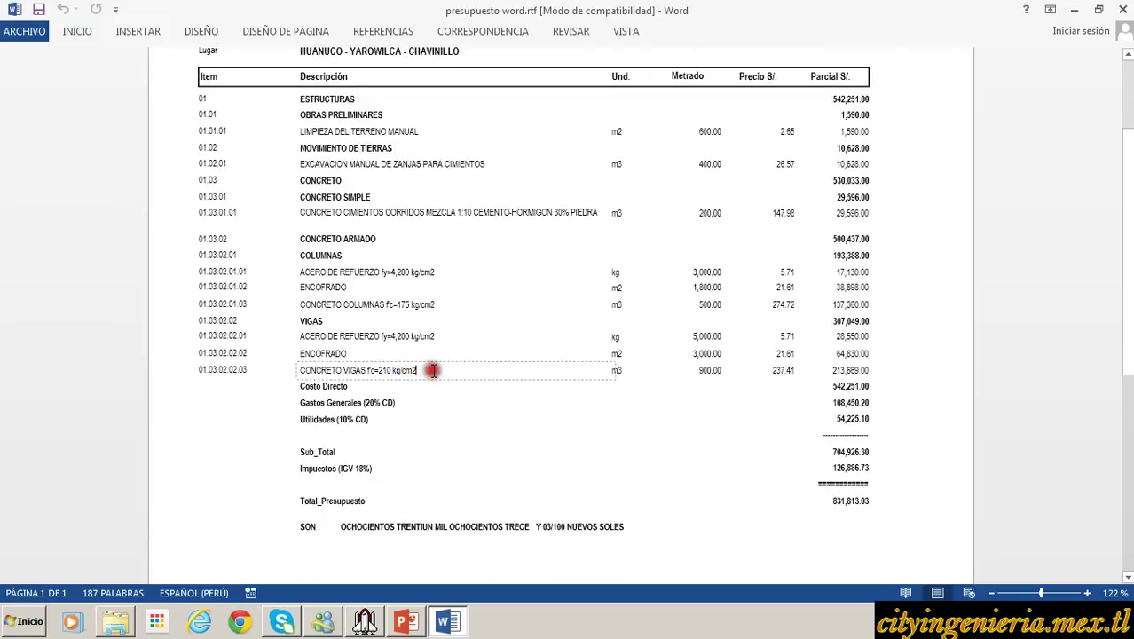
pyautogui.scroll(3, 434, 371)
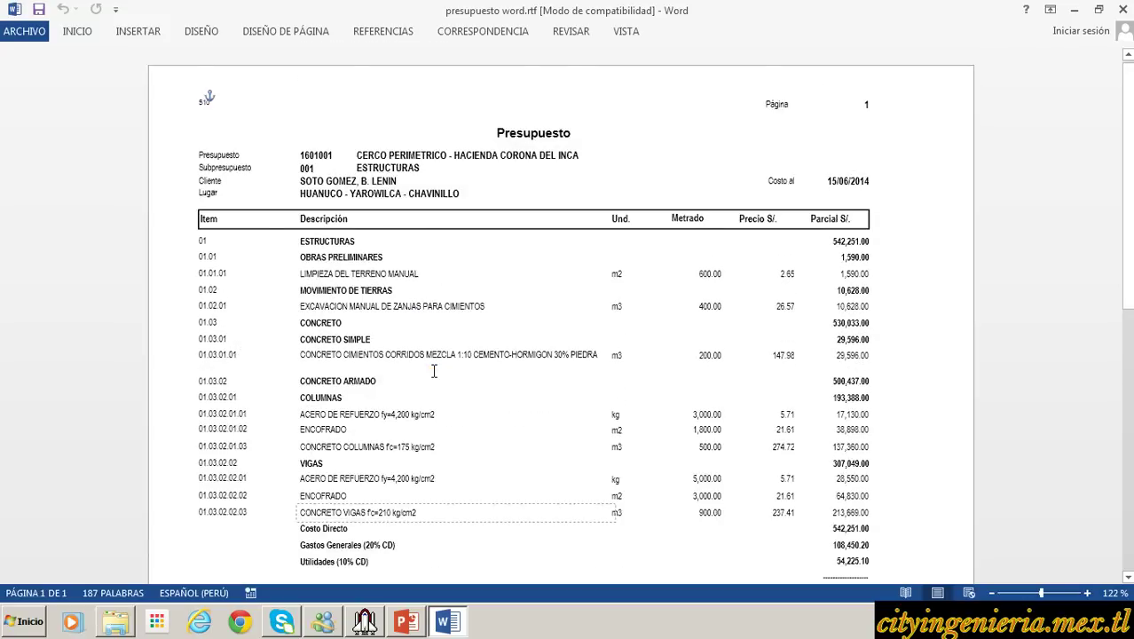
pyautogui.scroll(-8, 434, 371)
pyautogui.scroll(10, 434, 371)
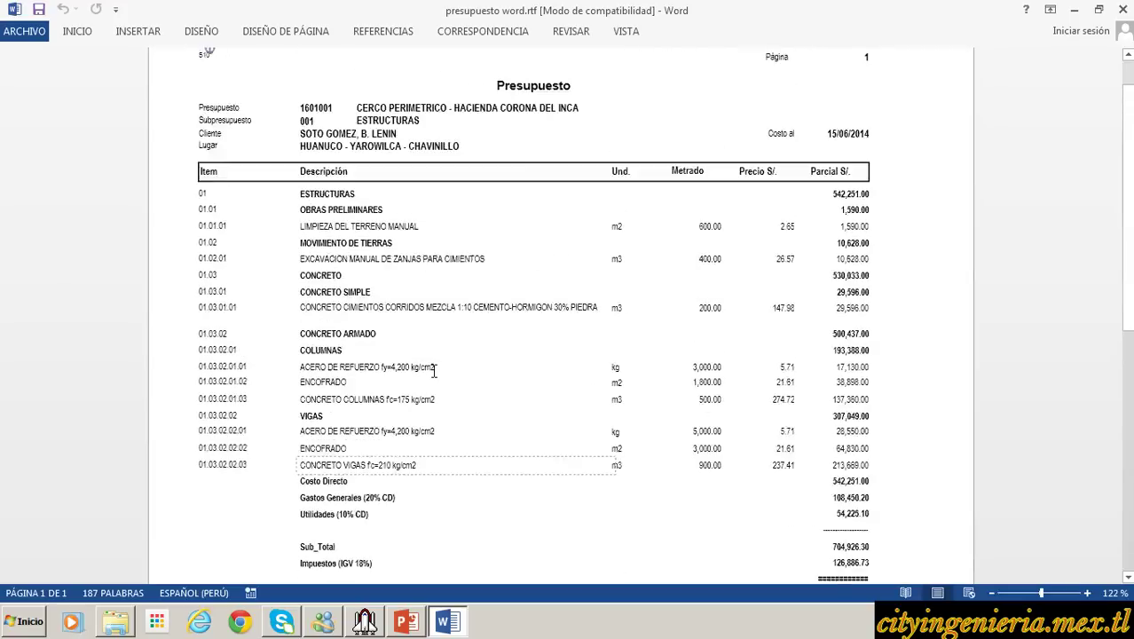
pyautogui.click(1123, 9)
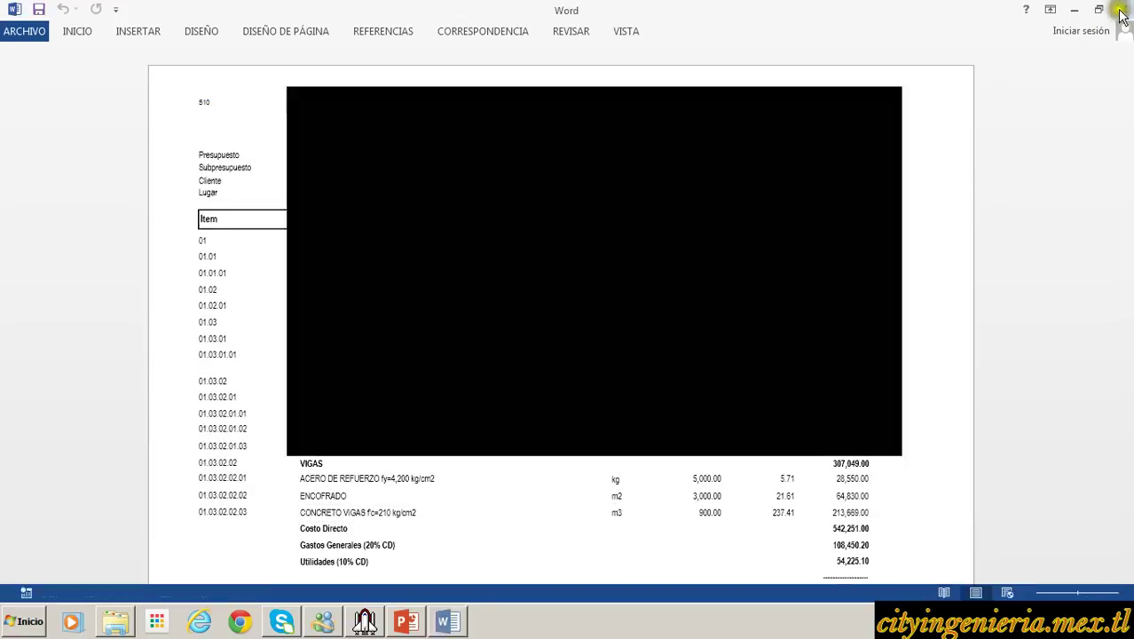
# Return to S10 Presupuestos, generate the Estándar cliente budget report preview again with the existing page margins, and maximize it.
pyautogui.click(364, 623)
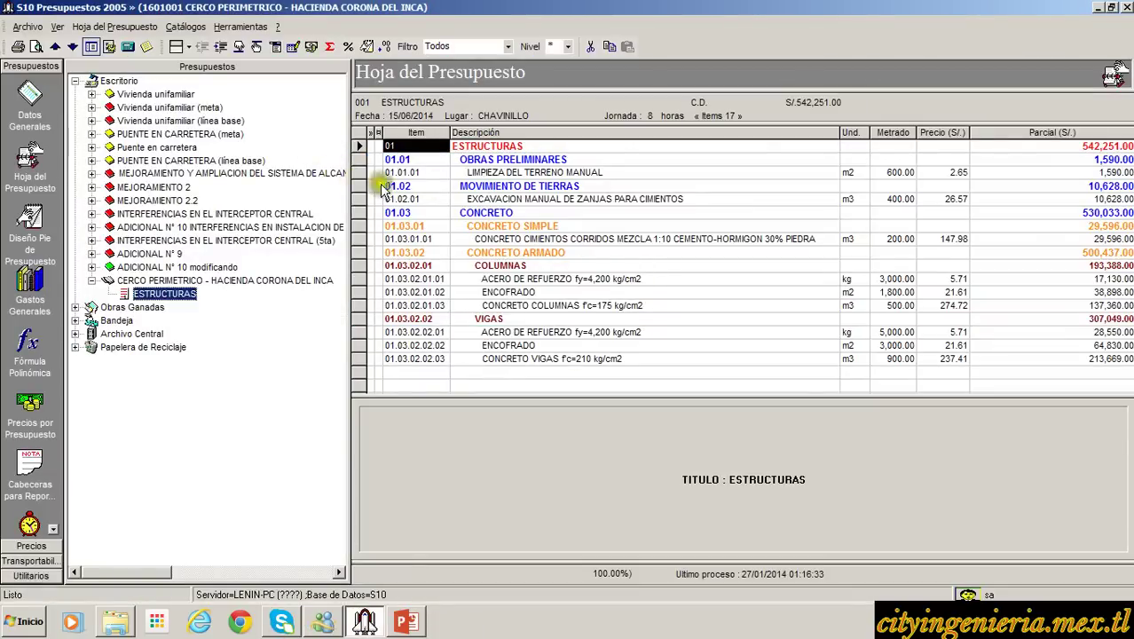
pyautogui.click(35, 47)
pyautogui.moveTo(98, 60)
pyautogui.click(229, 78)
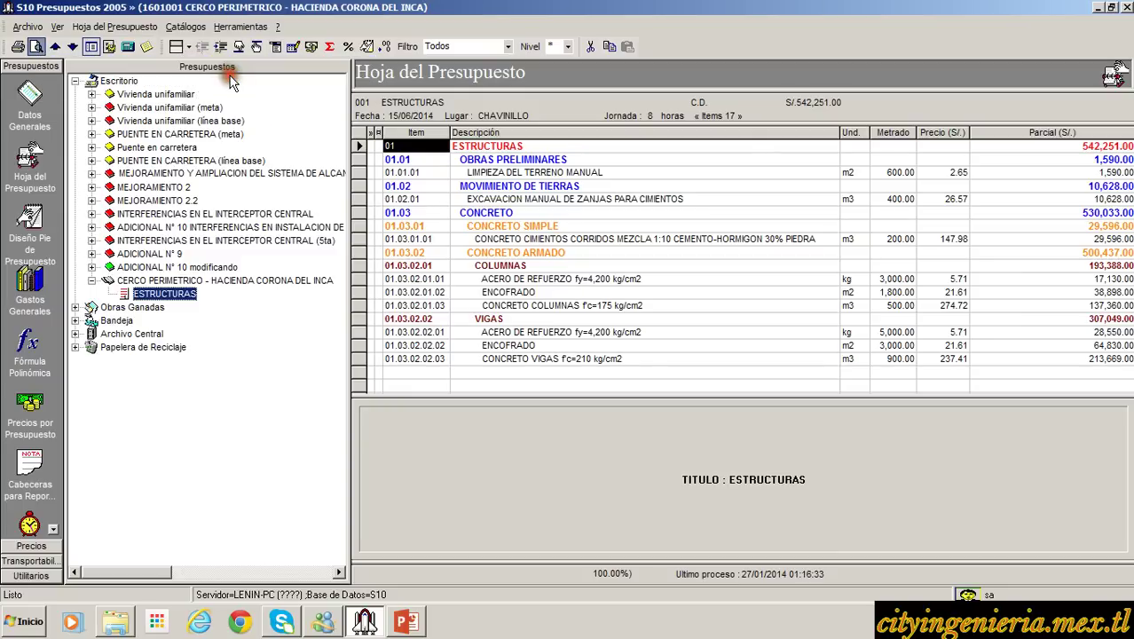
pyautogui.click(444, 160)
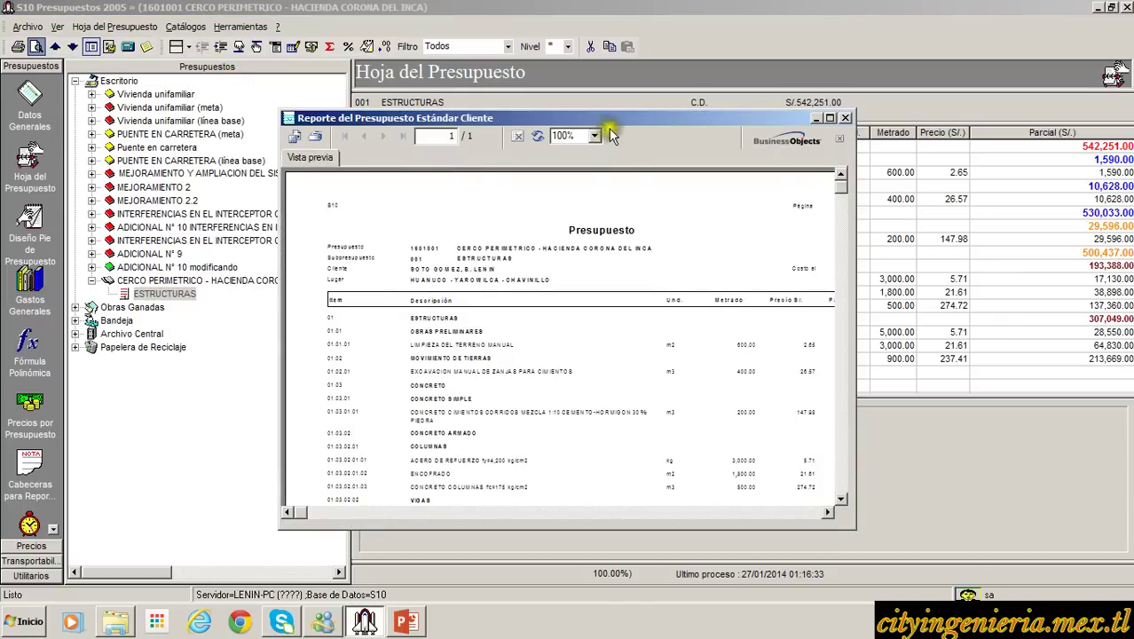
pyautogui.doubleClick(615, 116)
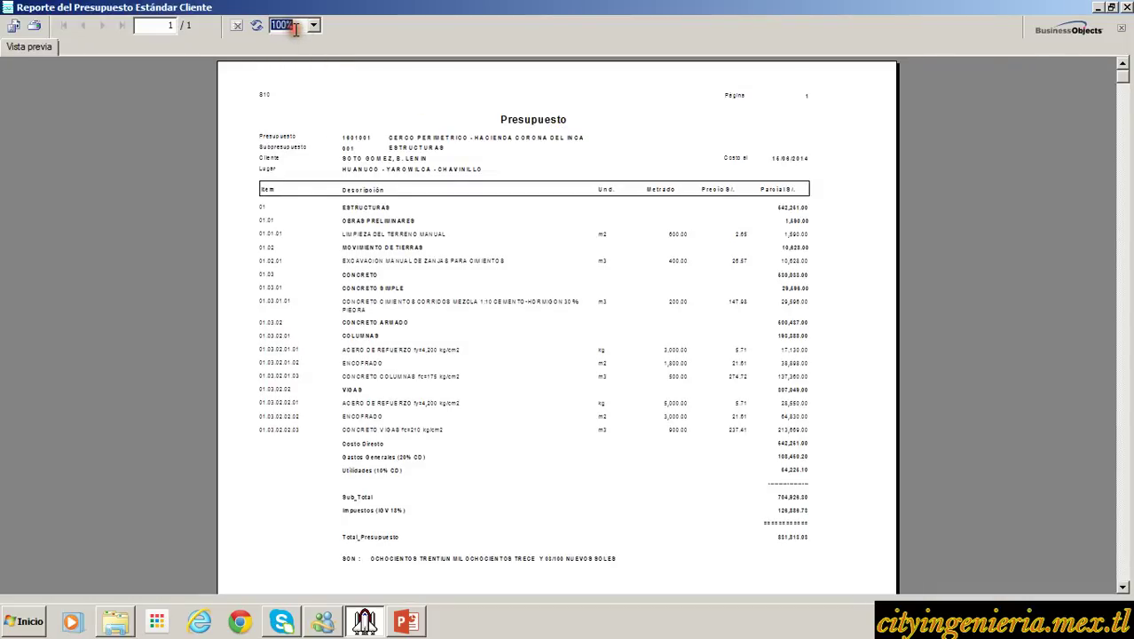
# Enlarge the budget report preview to 150% and look over its page from header to end.
pyautogui.press('Return')
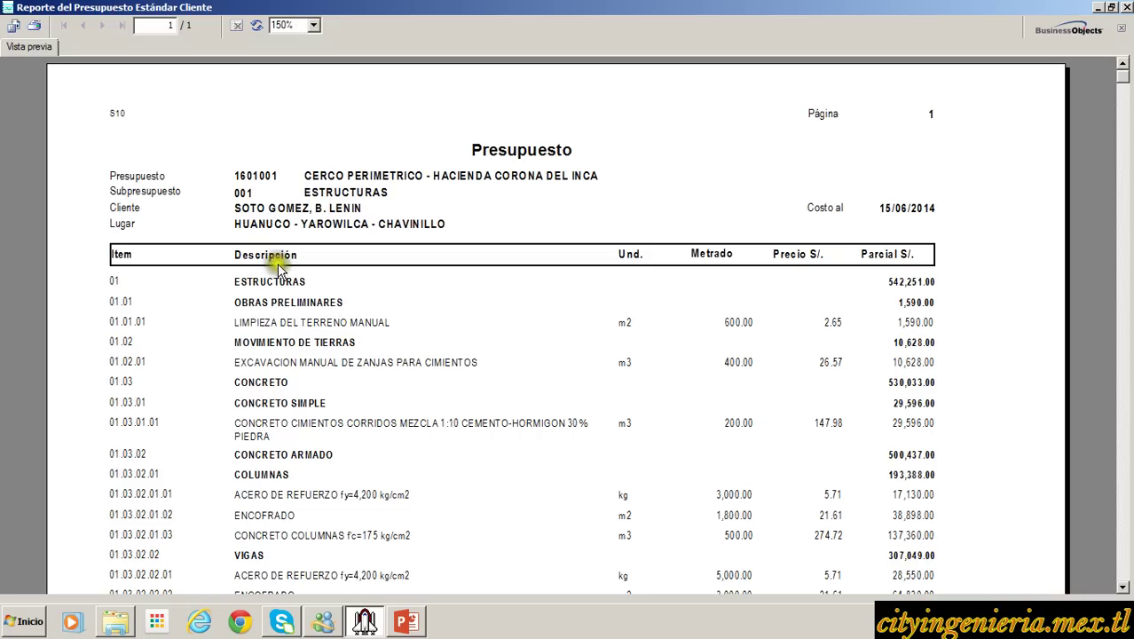
pyautogui.scroll(-10, 277, 269)
pyautogui.scroll(10, 282, 272)
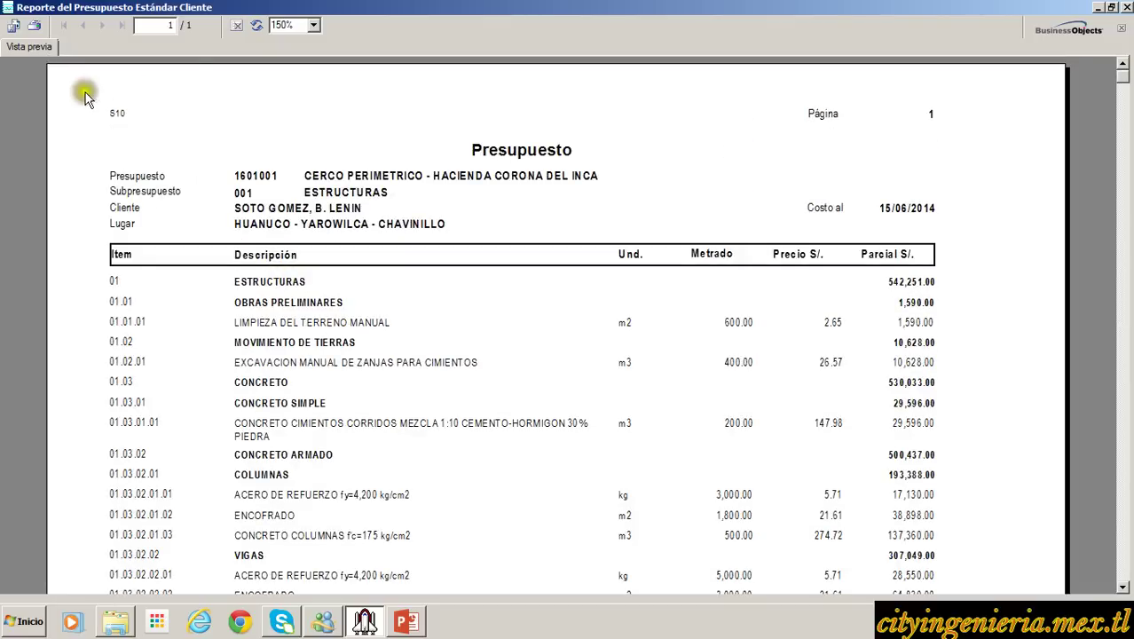
# Start exporting the budget report to a disk file in Microsoft Excel 97-2000 (XLS) format.
pyautogui.click(14, 27)
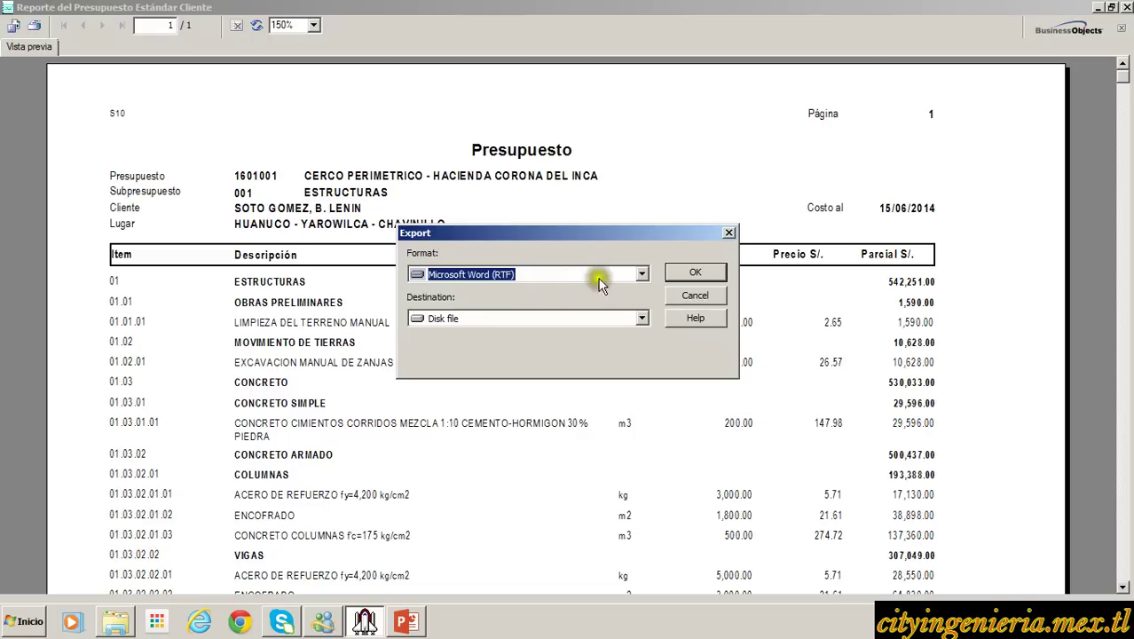
pyautogui.click(640, 275)
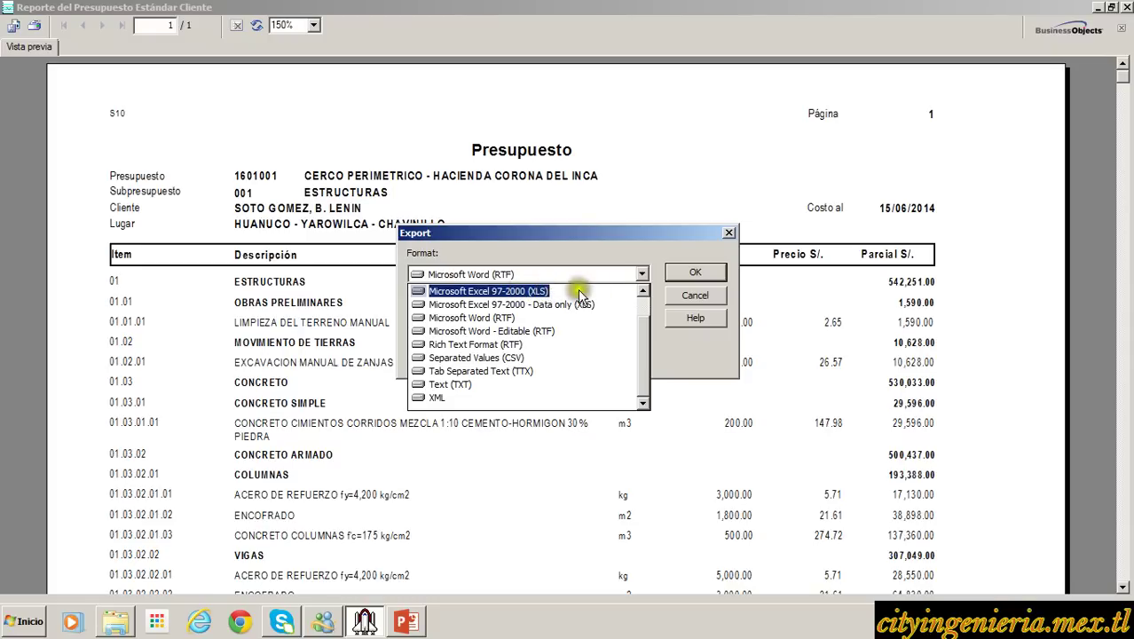
pyautogui.scroll(1, 552, 293)
pyautogui.click(536, 320)
pyautogui.click(695, 272)
# Save the exported budget workbook on the desktop as presupuesto excel.
pyautogui.click(324, 215)
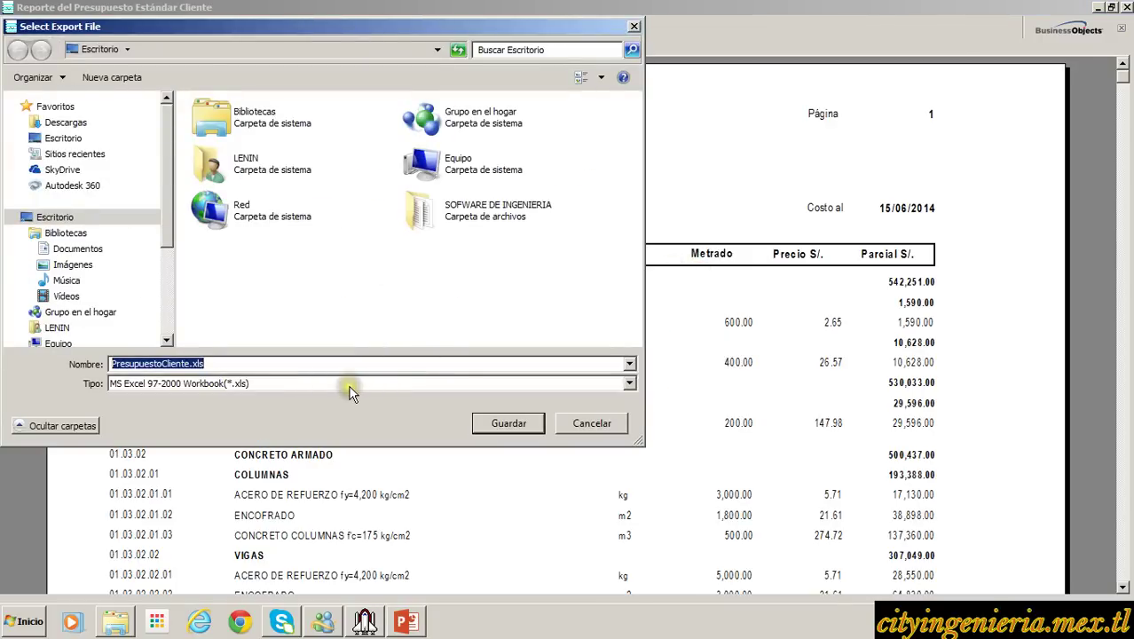
pyautogui.write('presupue')
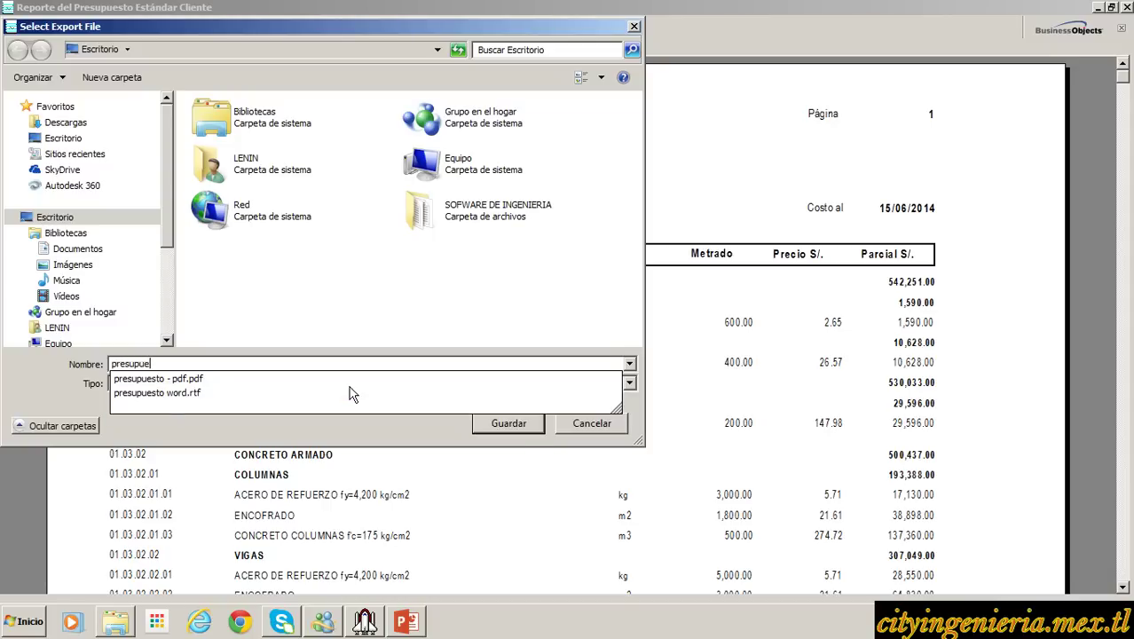
pyautogui.write('sto excel')
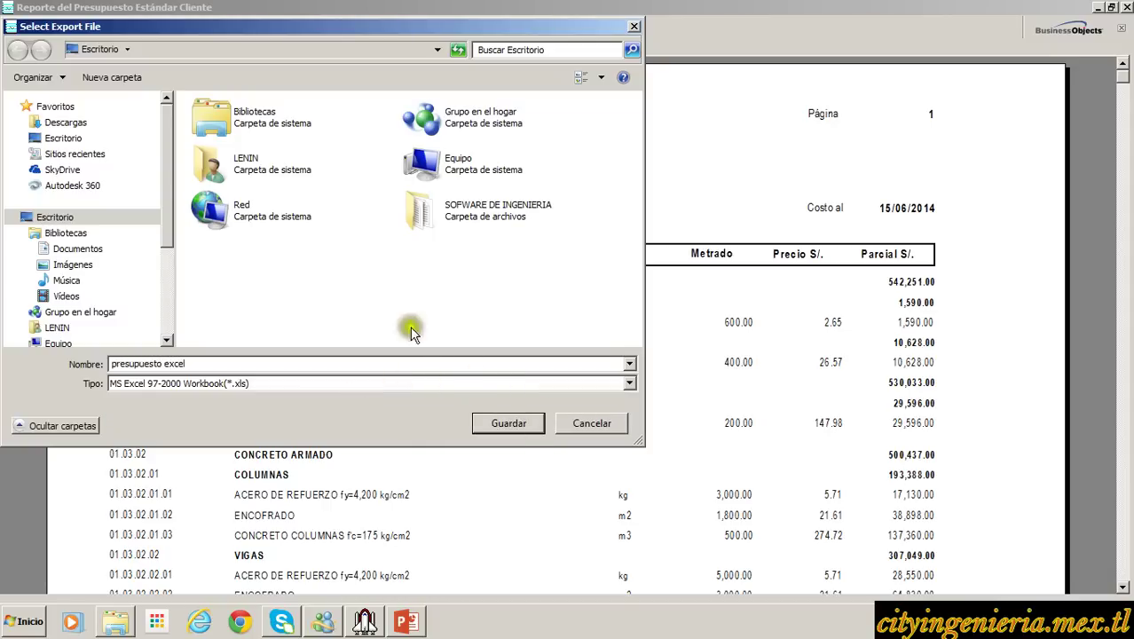
pyautogui.click(515, 422)
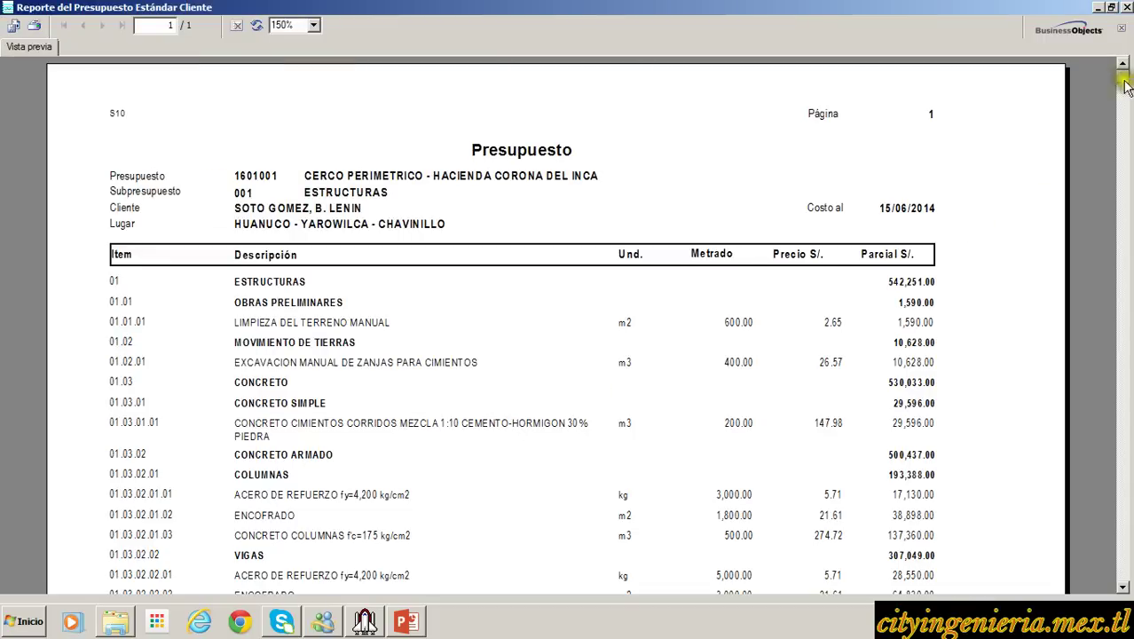
# Close the report preview and open presupuesto excel.xls from the desktop in a maximized Excel window.
pyautogui.click(1125, 7)
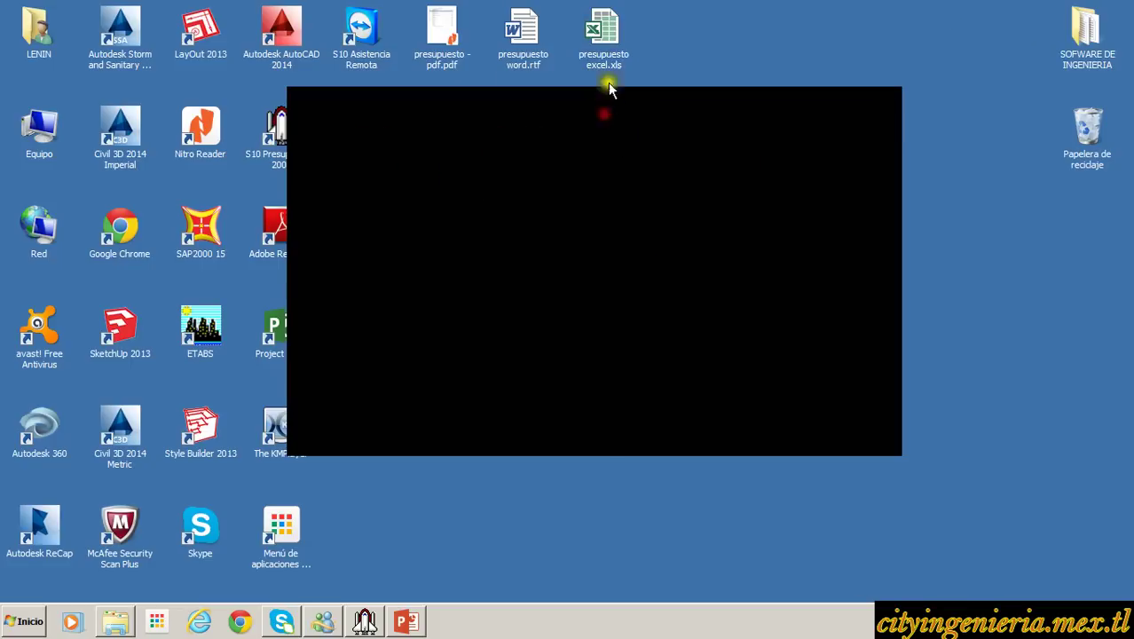
pyautogui.click(604, 35)
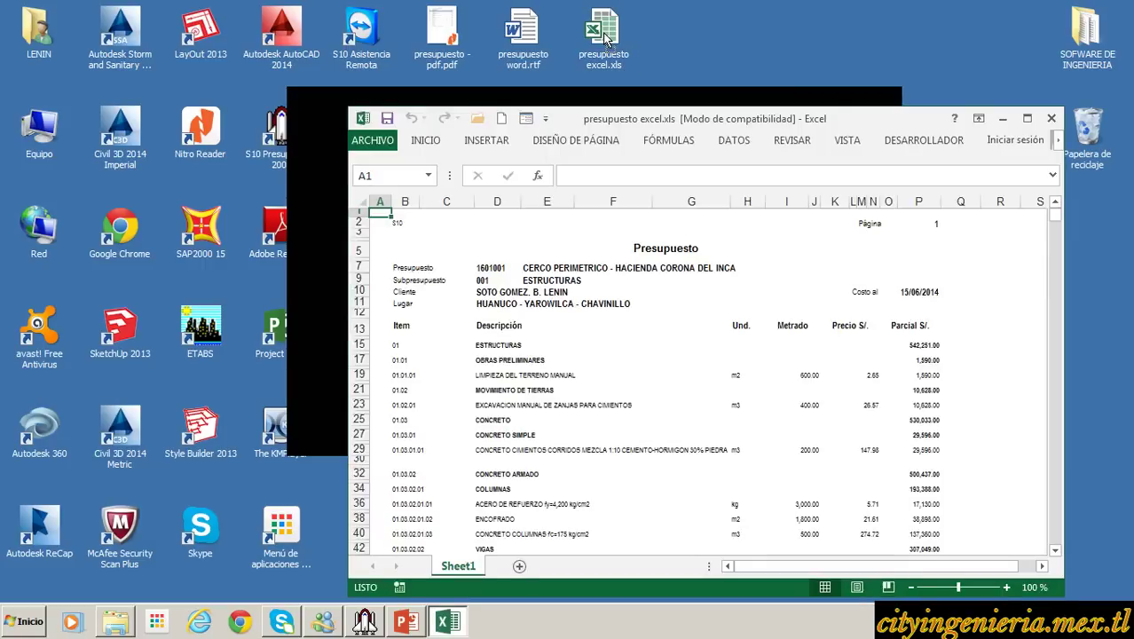
pyautogui.doubleClick(719, 118)
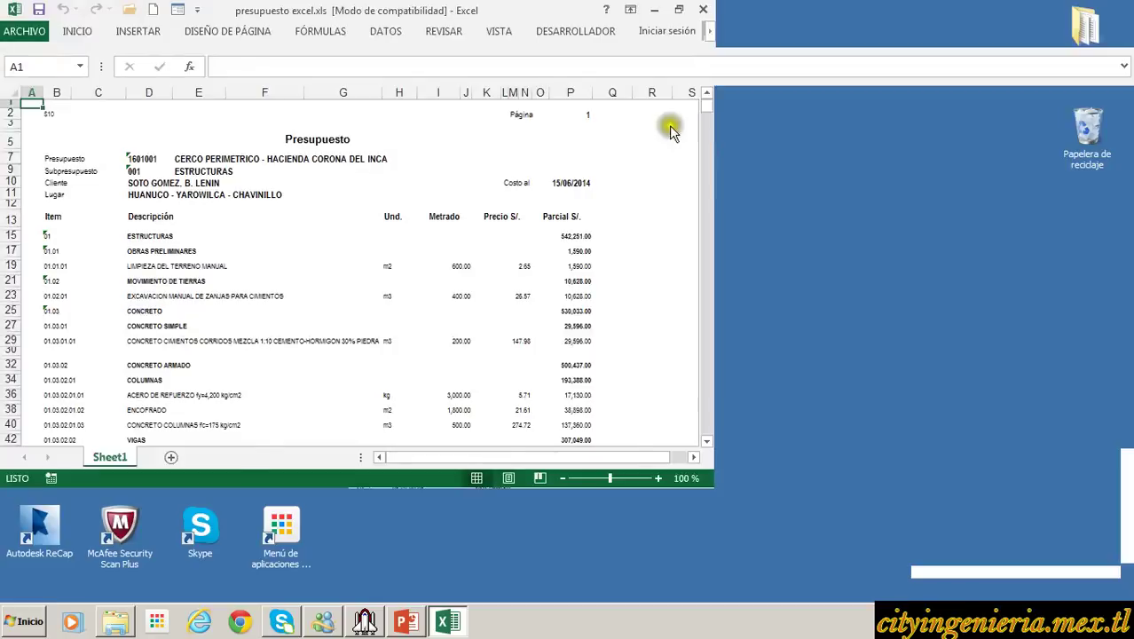
# Examine the exported budget worksheet in Excel from its header through the item rows to the totals, enlarging the view to 115%.
pyautogui.click(454, 314)
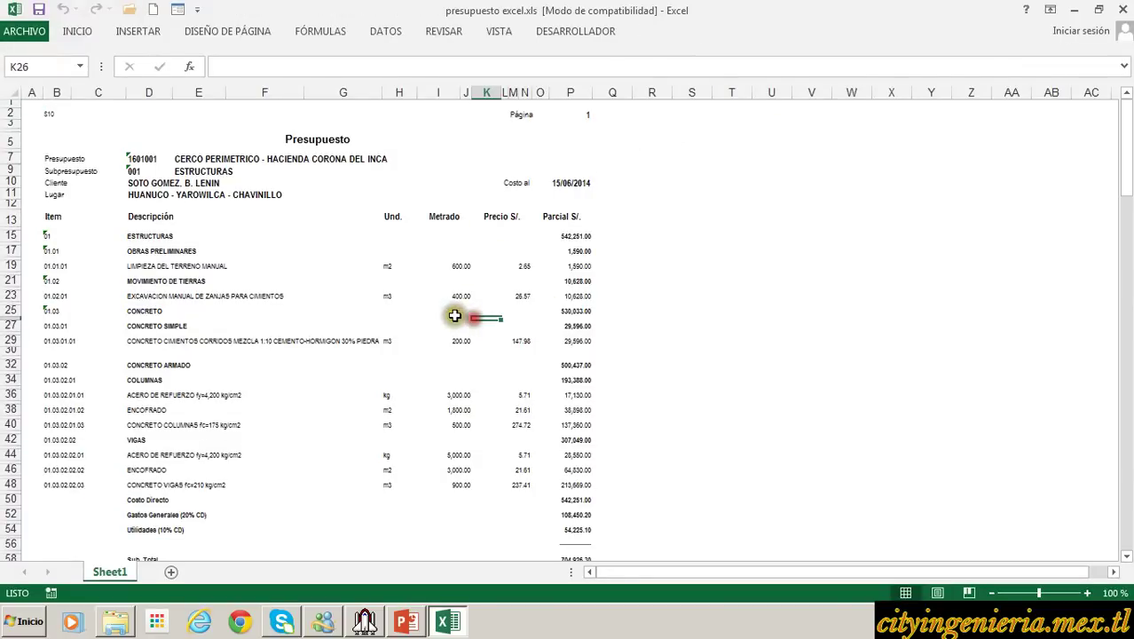
pyautogui.click(317, 278)
pyautogui.click(134, 235)
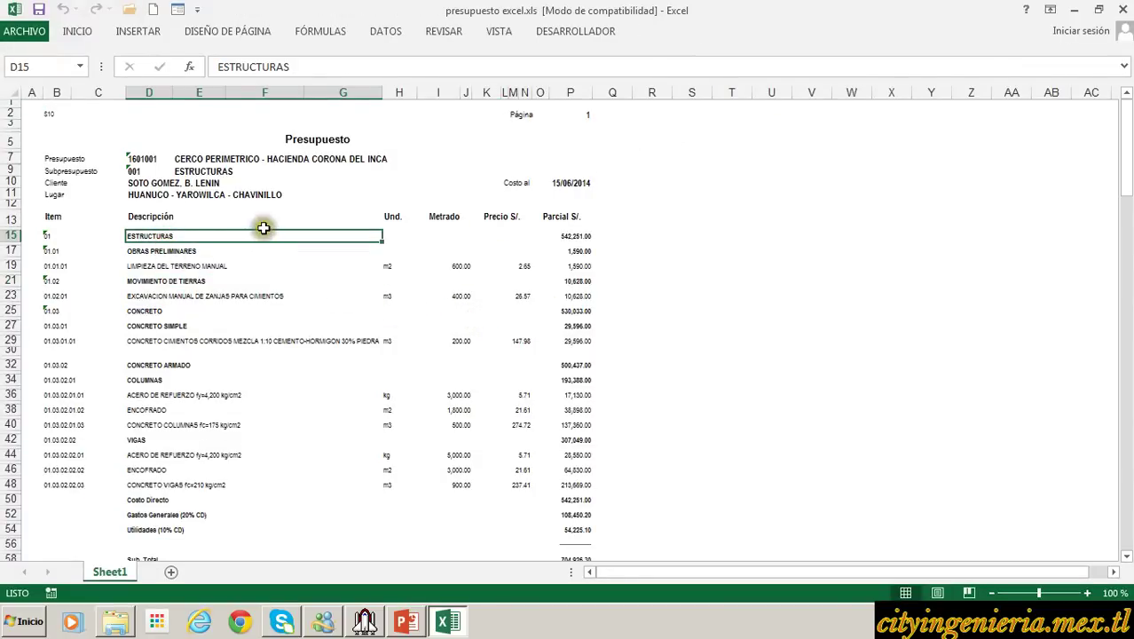
pyautogui.scroll(-3, 262, 229)
pyautogui.scroll(-6, 263, 228)
pyautogui.scroll(8, 301, 285)
pyautogui.keyDown('ctrl'); pyautogui.scroll(1, 303, 287); pyautogui.keyUp('ctrl')
pyautogui.scroll(-7, 303, 287)
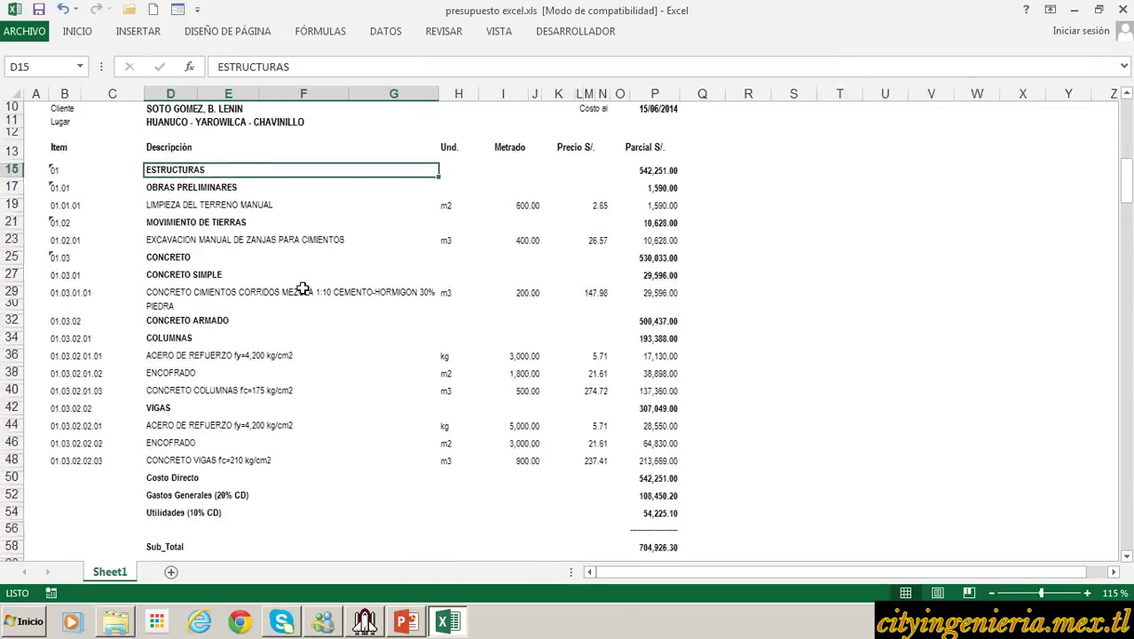
pyautogui.scroll(-3, 303, 287)
pyautogui.scroll(10, 302, 288)
pyautogui.scroll(-3, 302, 288)
pyautogui.scroll(3, 302, 288)
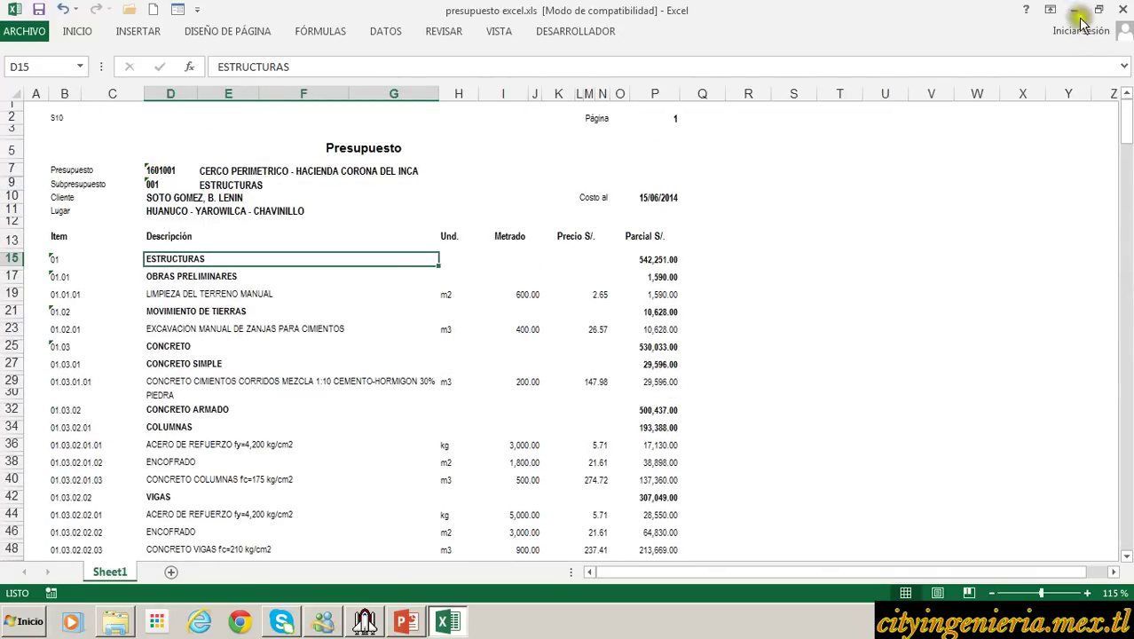
# Return to S10 Presupuestos, narrow the budget tree, and preview the Análisis de precios unitarios report in Formatos S10, Varios por hoja.
pyautogui.click(365, 620)
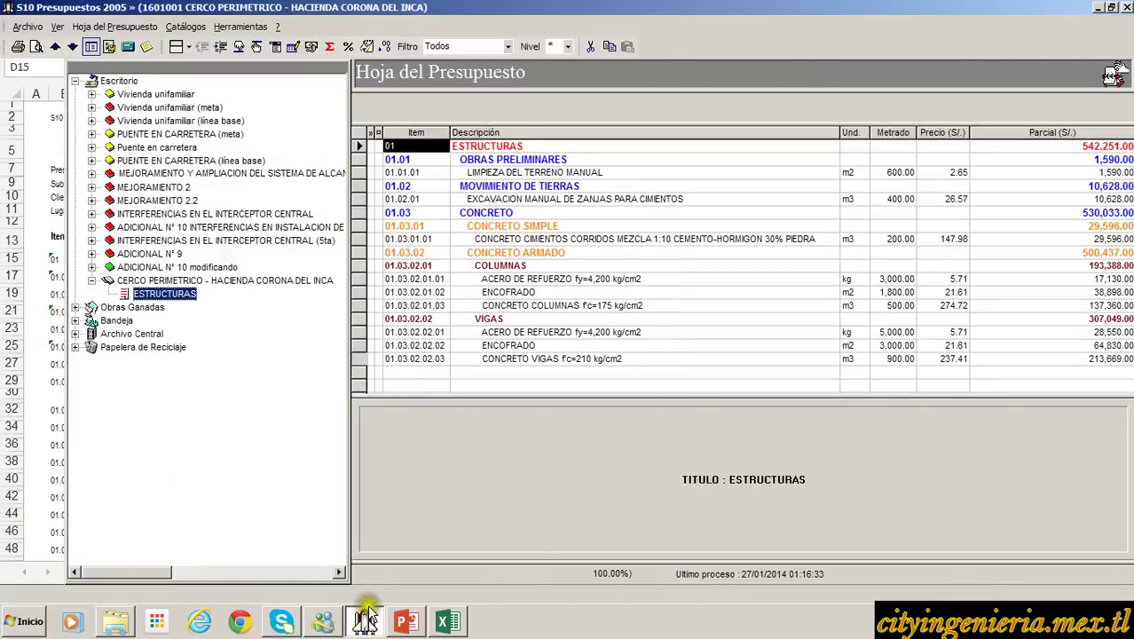
pyautogui.moveTo(348, 240); pyautogui.dragTo(259, 239)
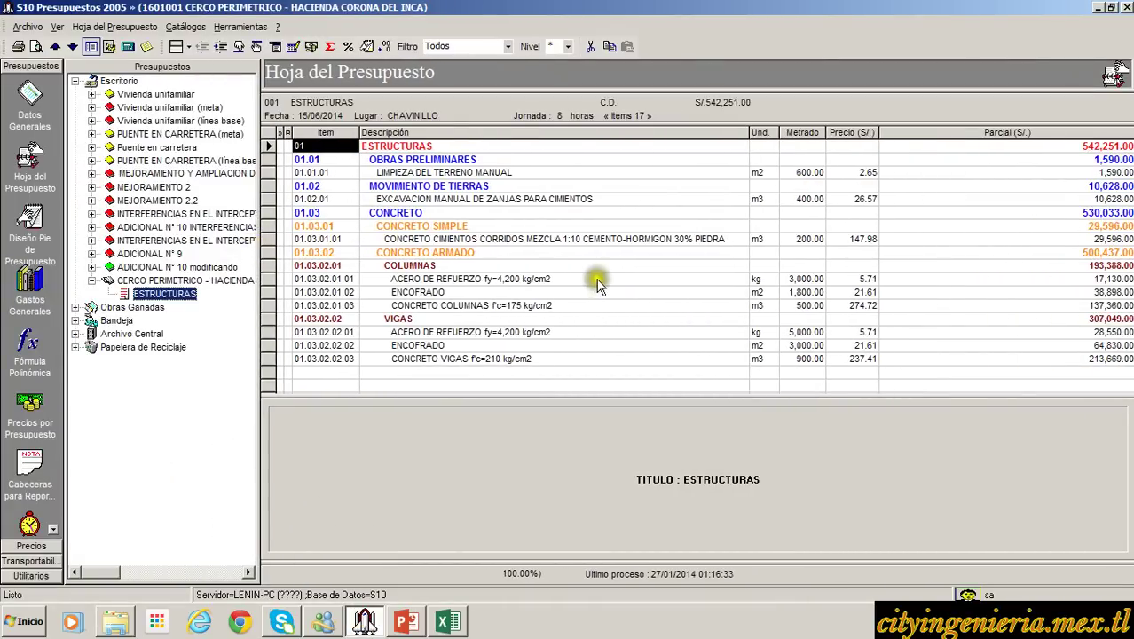
pyautogui.click(43, 51)
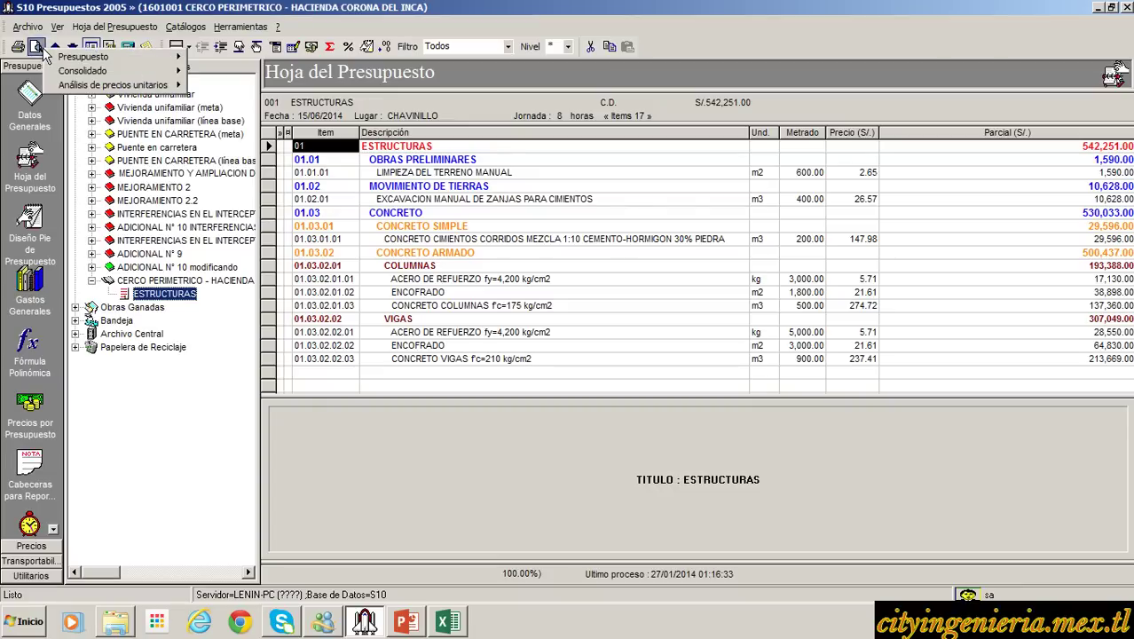
pyautogui.moveTo(97, 90)
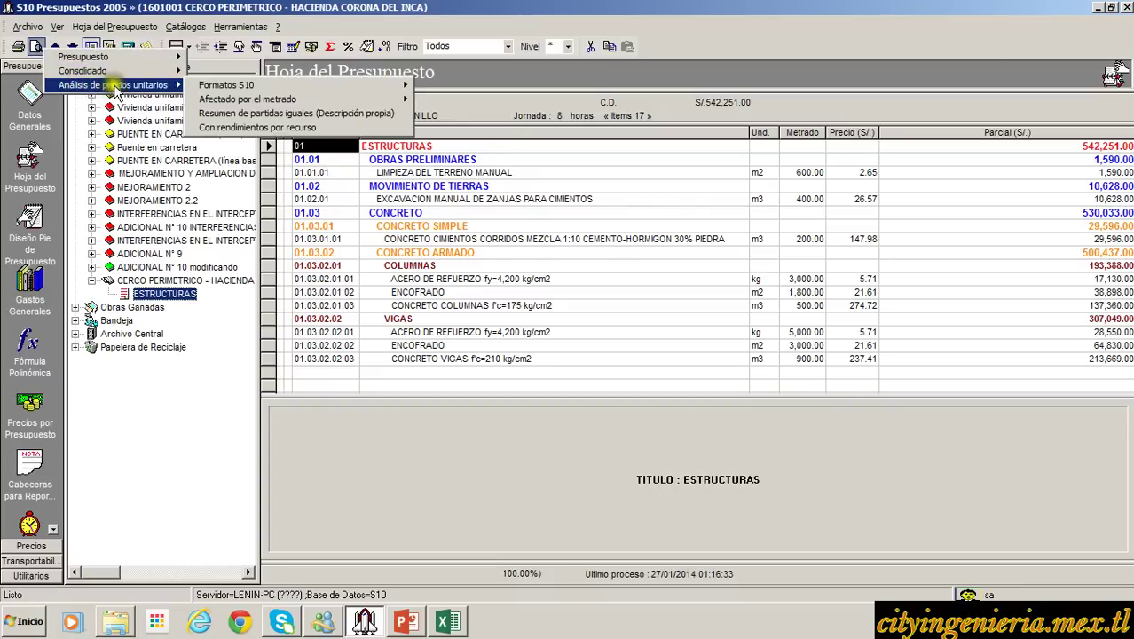
pyautogui.moveTo(279, 85)
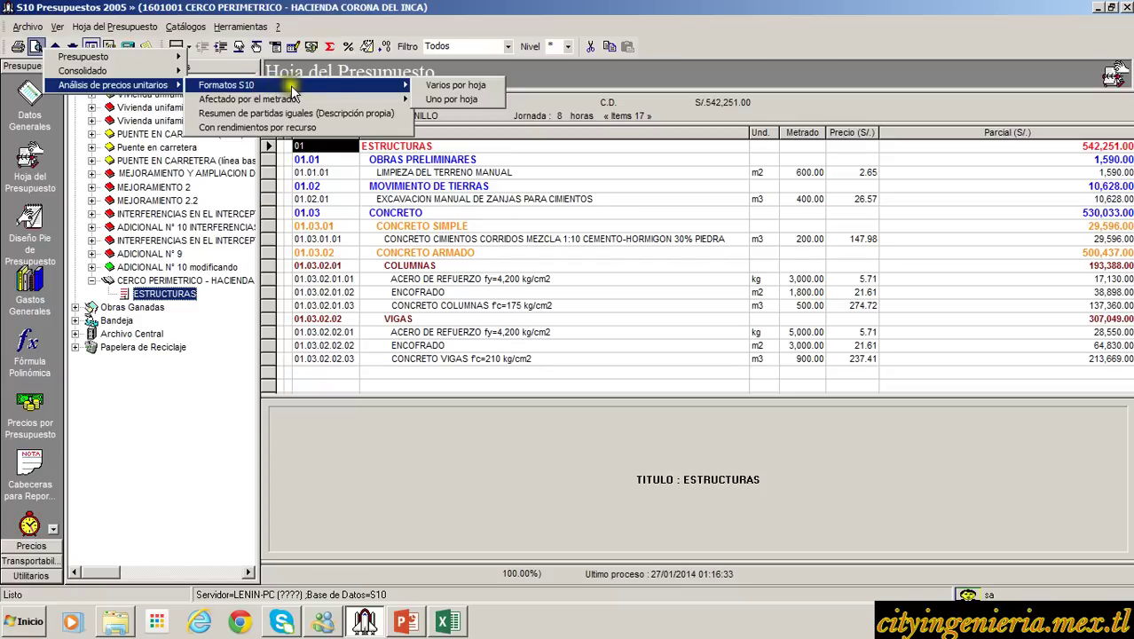
pyautogui.click(486, 86)
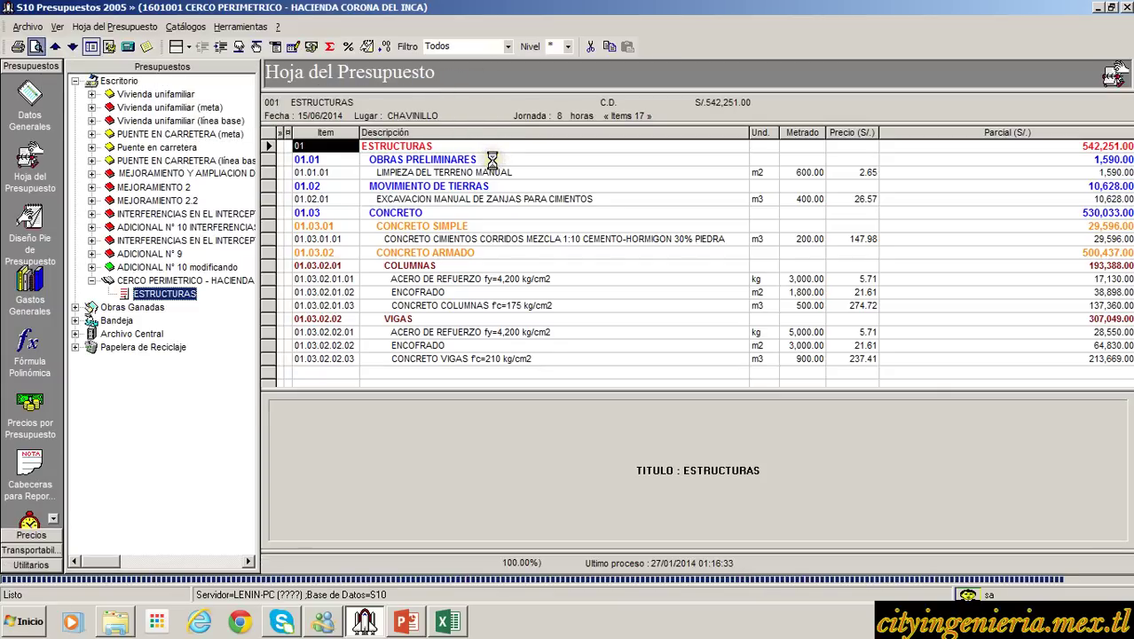
pyautogui.click(467, 160)
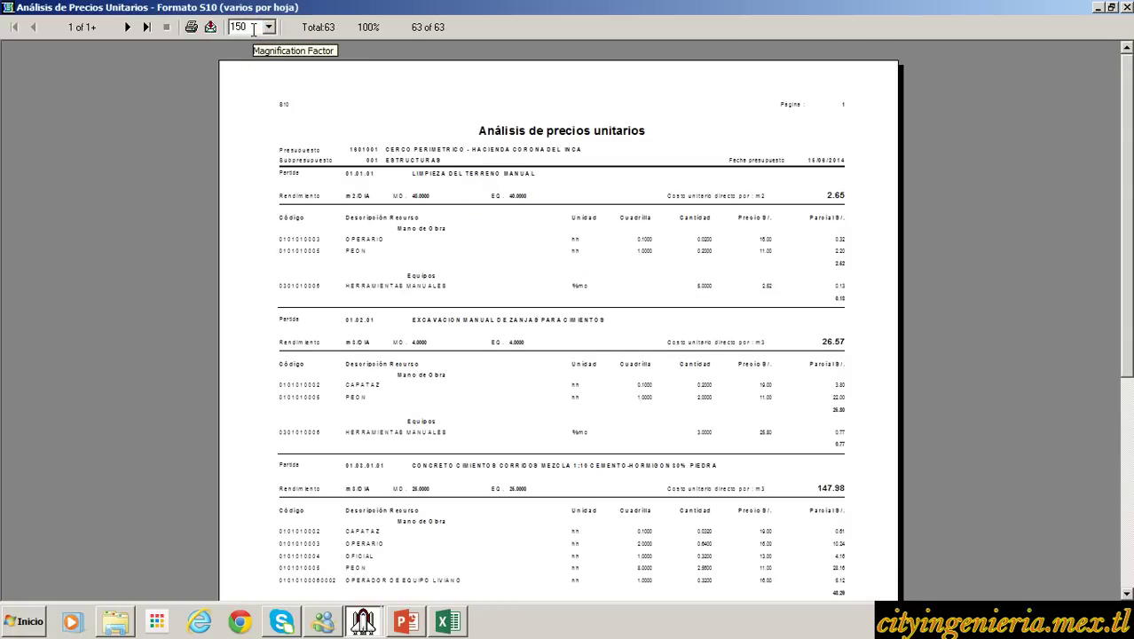
# Set the magnification of the unit price analysis preview to 150%.
pyautogui.click(253, 29)
pyautogui.write('150')
pyautogui.press('Return')
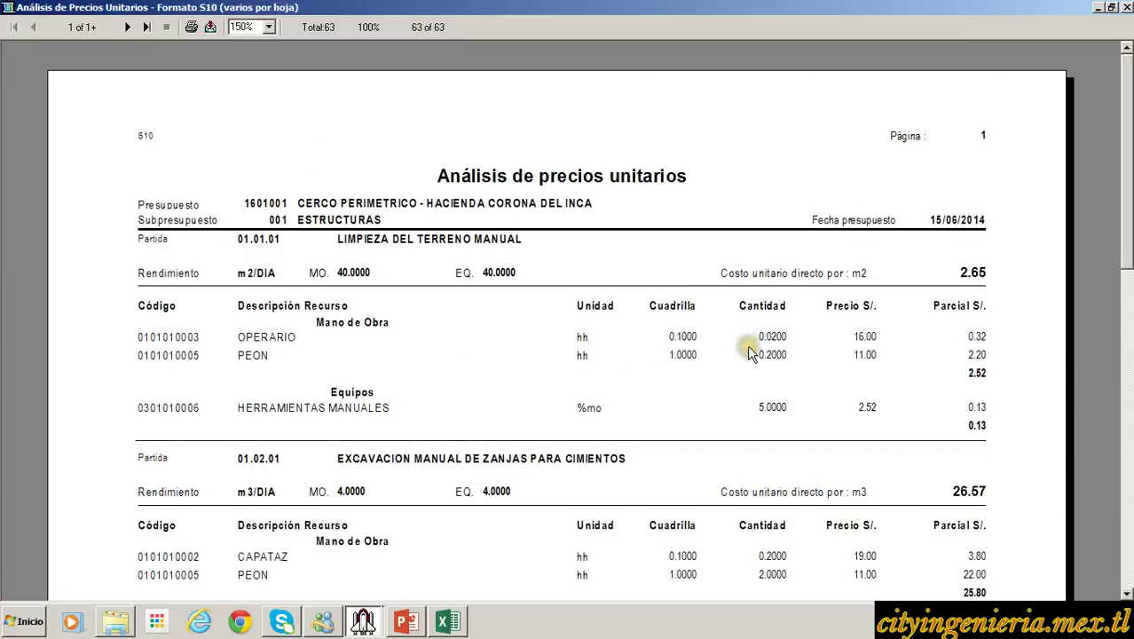
# Examine the unit price analyses on each page of the report, from page 1 through page 3.
pyautogui.click(1122, 235)
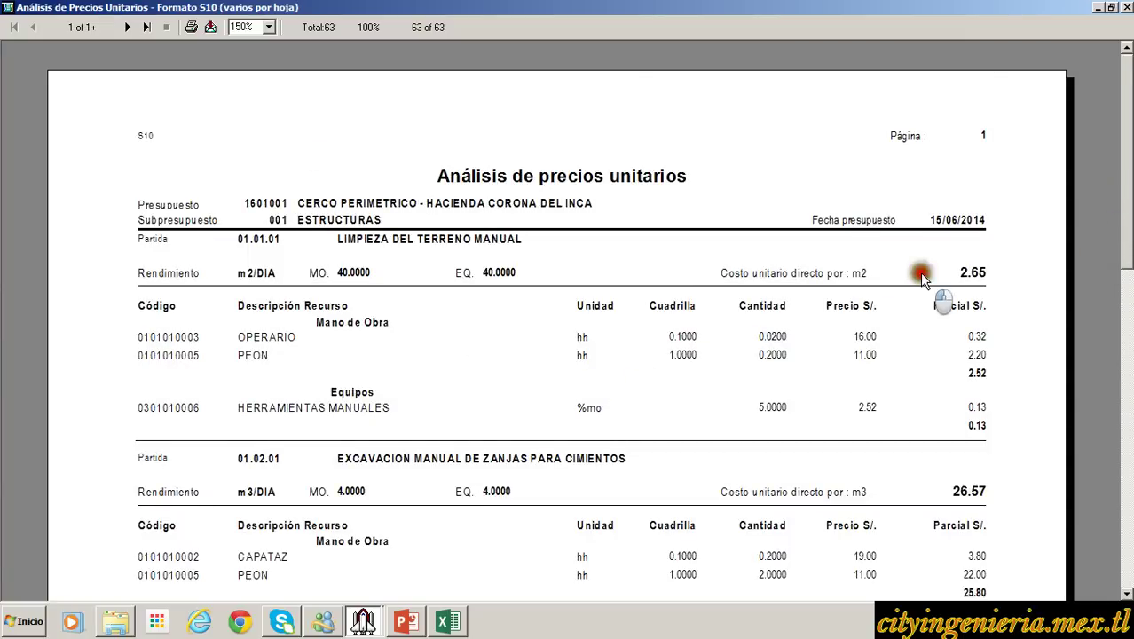
pyautogui.moveTo(1125, 164); pyautogui.dragTo(1120, 111)
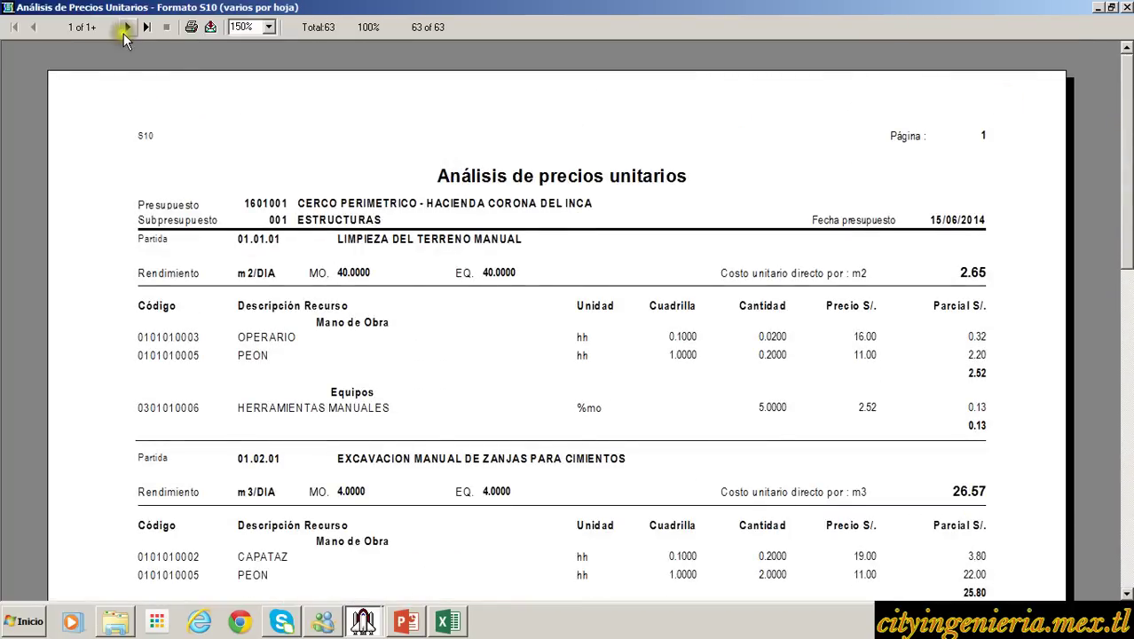
pyautogui.click(127, 26)
pyautogui.click(376, 427)
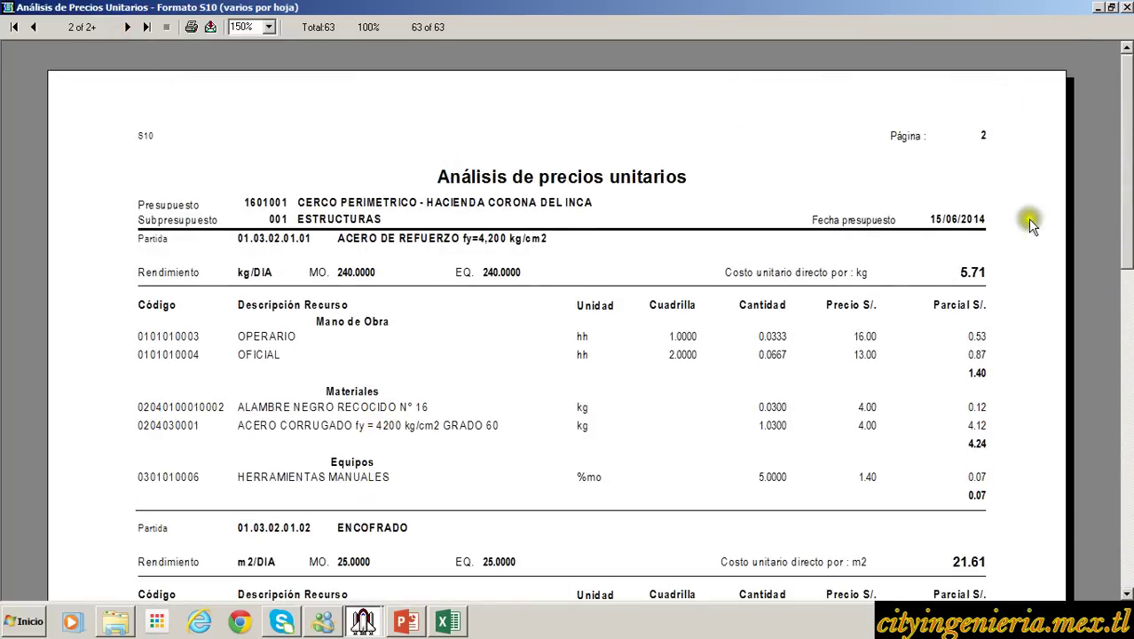
pyautogui.moveTo(1121, 187); pyautogui.dragTo(1123, 284)
pyautogui.scroll(15, 568, 320)
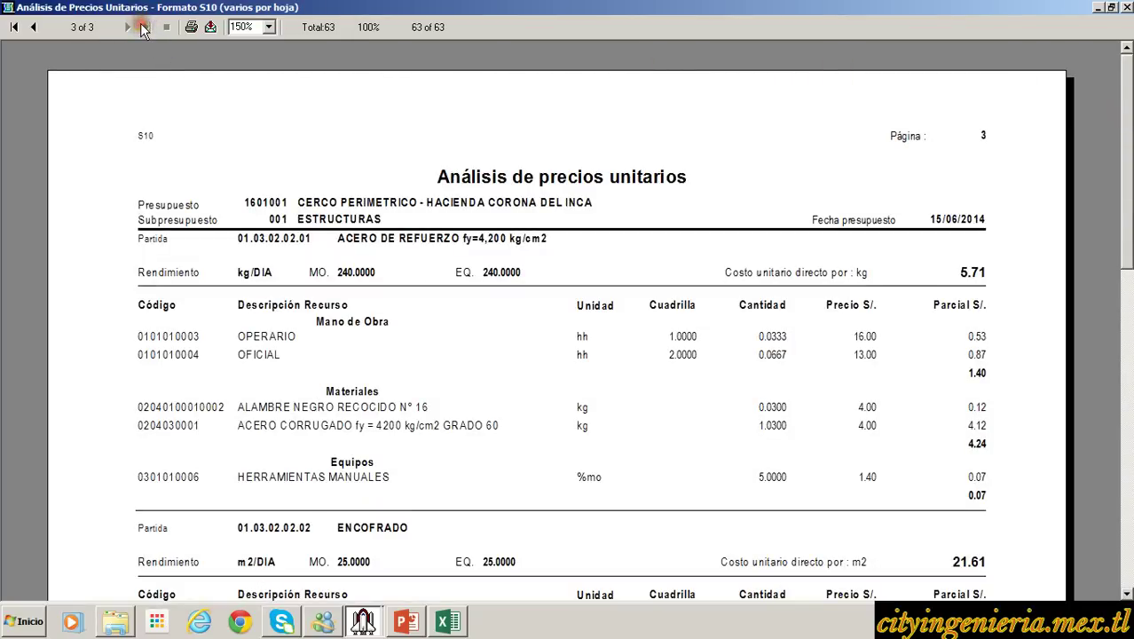
pyautogui.moveTo(1122, 237); pyautogui.dragTo(1125, 177)
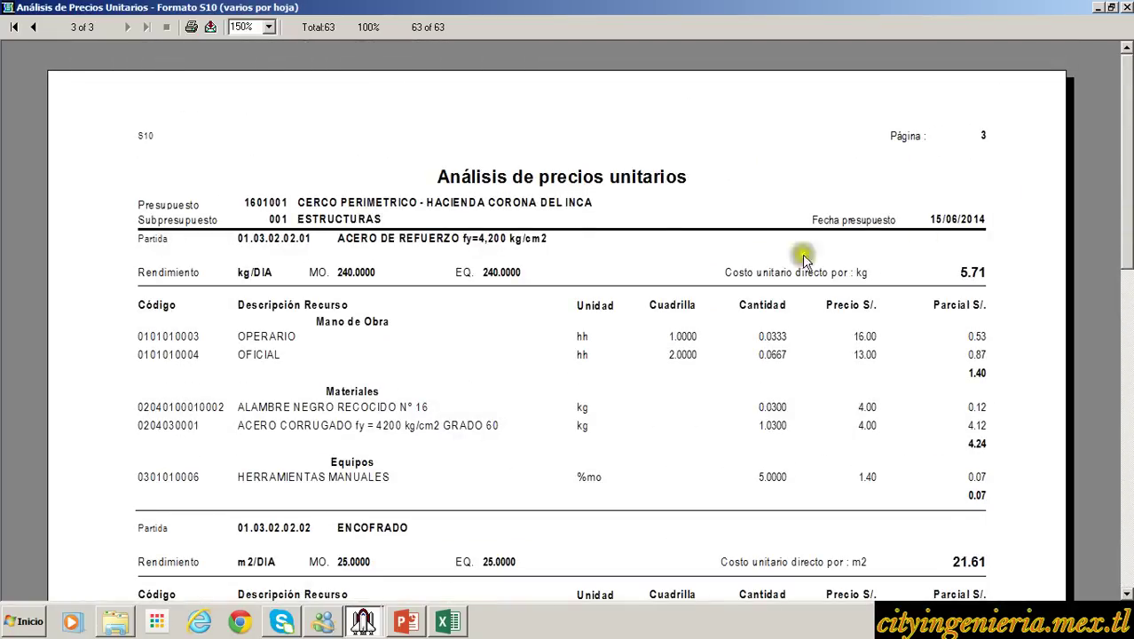
# Start exporting the unit price analysis report to a disk file in Excel 8.0 (XLS) (Extended) format with default options.
pyautogui.click(208, 30)
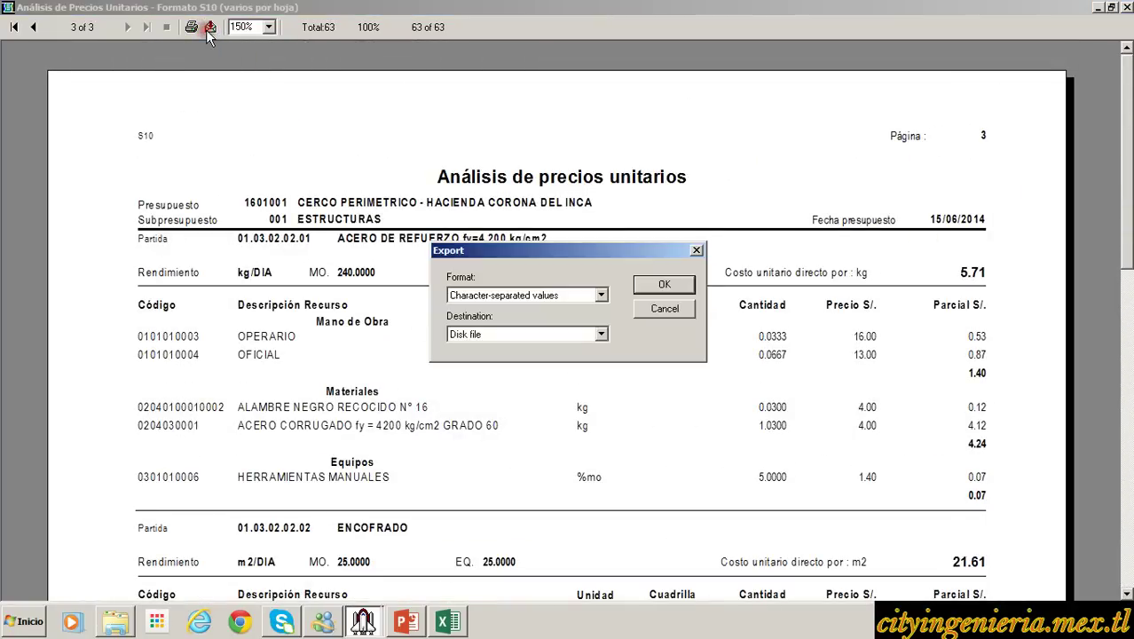
pyautogui.click(601, 295)
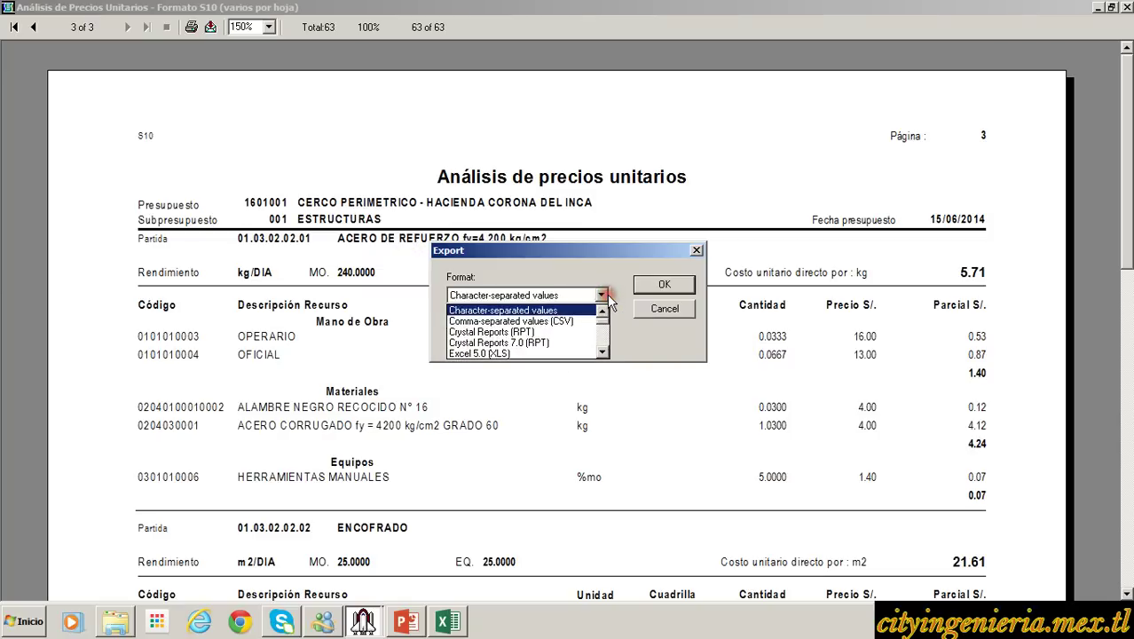
pyautogui.scroll(-1, 559, 330)
pyautogui.scroll(-3, 559, 330)
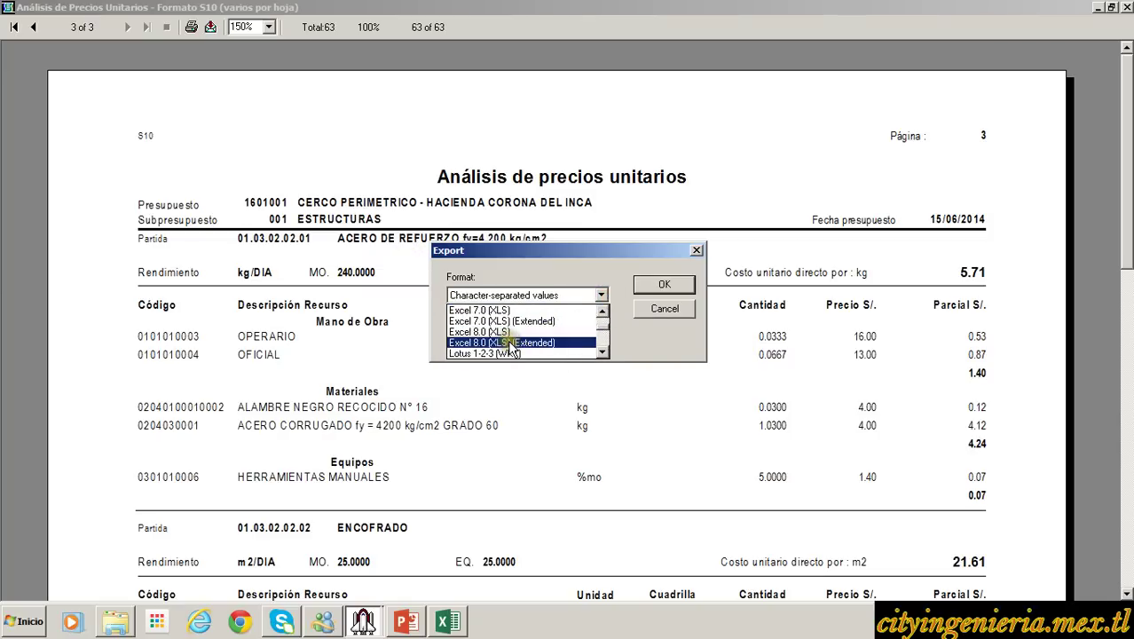
pyautogui.scroll(3, 514, 346)
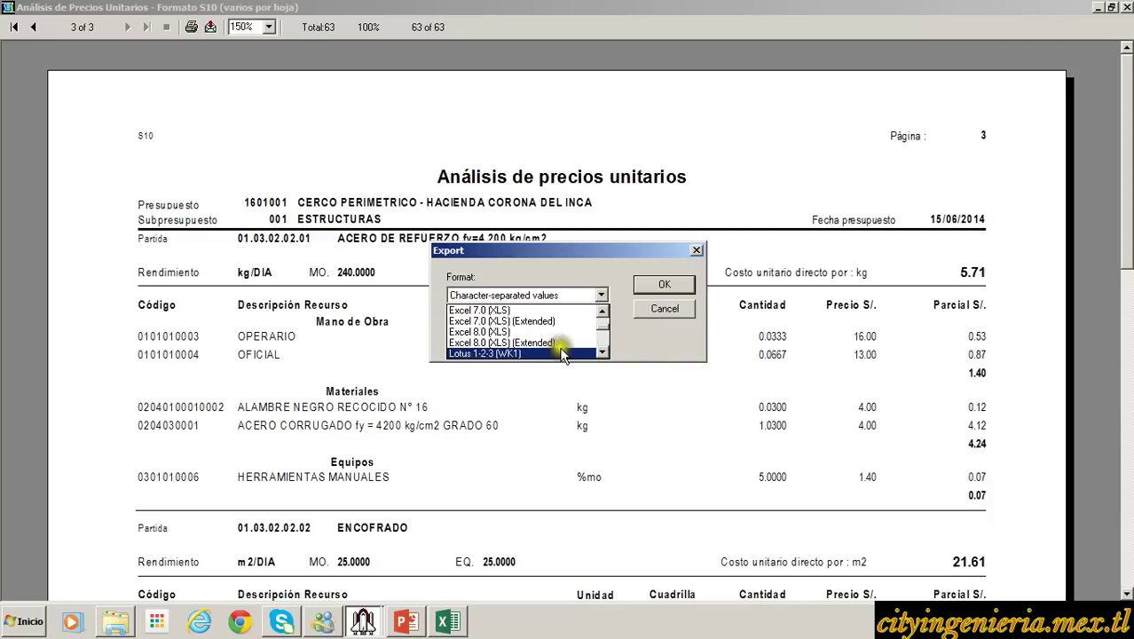
pyautogui.click(559, 343)
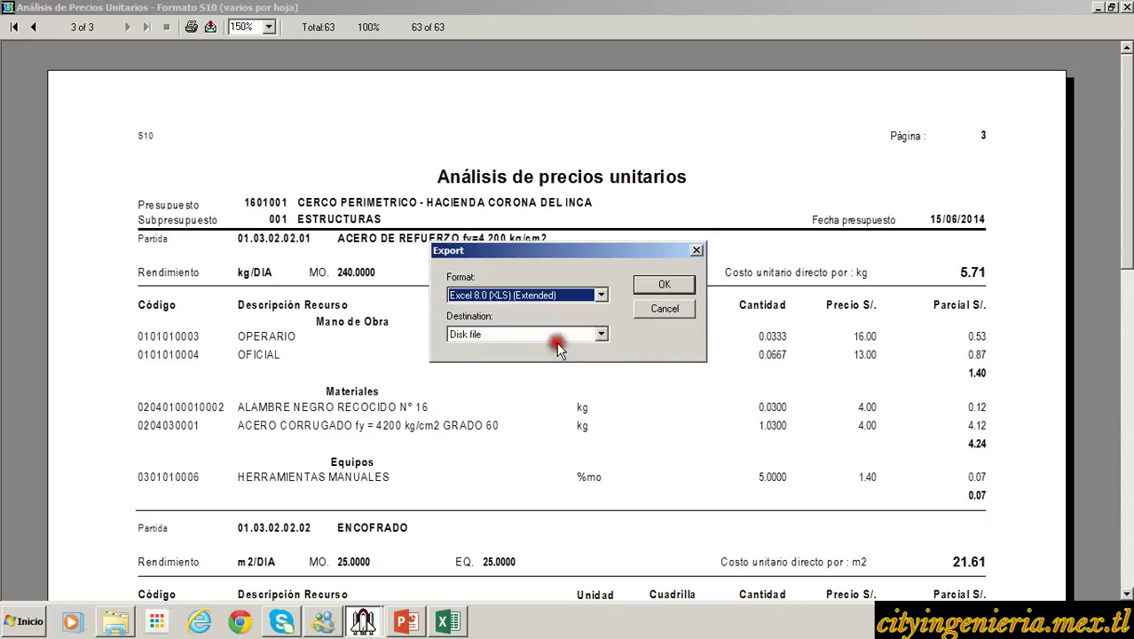
pyautogui.click(664, 284)
# Save the Excel export as "a.p.u excel" on the desktop and close the unit price analysis preview.
pyautogui.moveTo(193, 27); pyautogui.dragTo(539, 127)
pyautogui.click(457, 351)
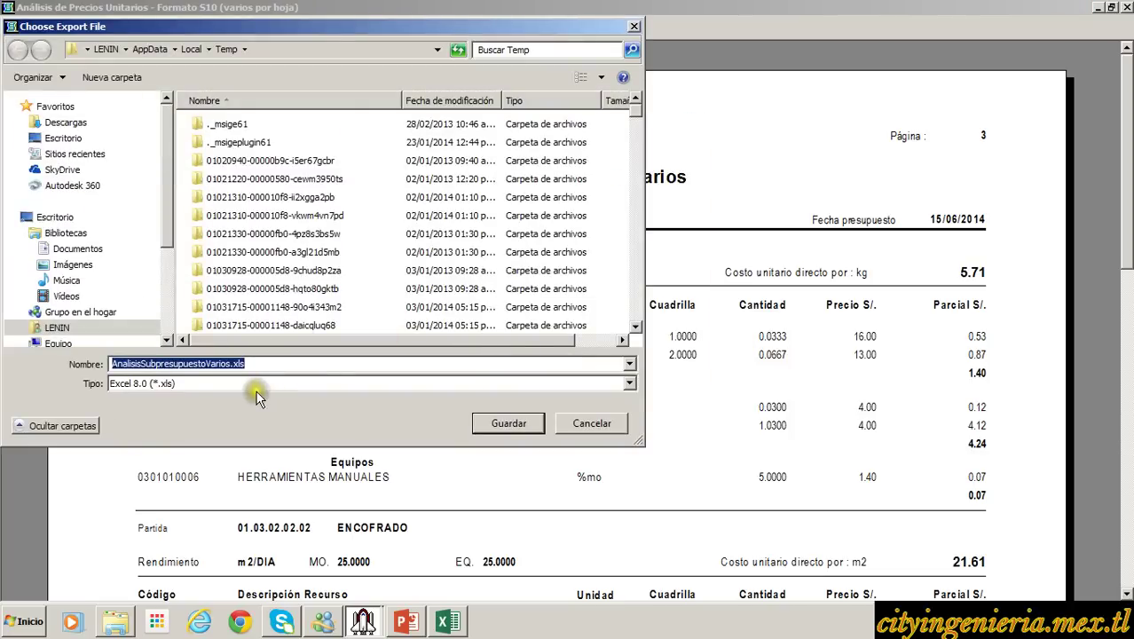
pyautogui.write('a.p.u excel')
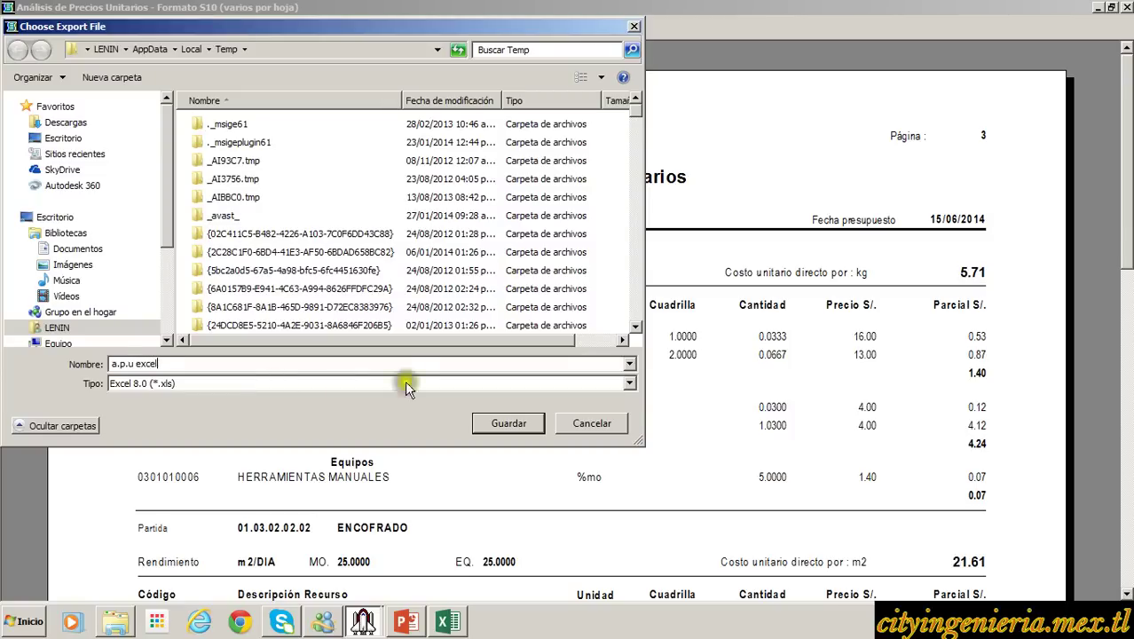
pyautogui.click(40, 217)
pyautogui.click(509, 423)
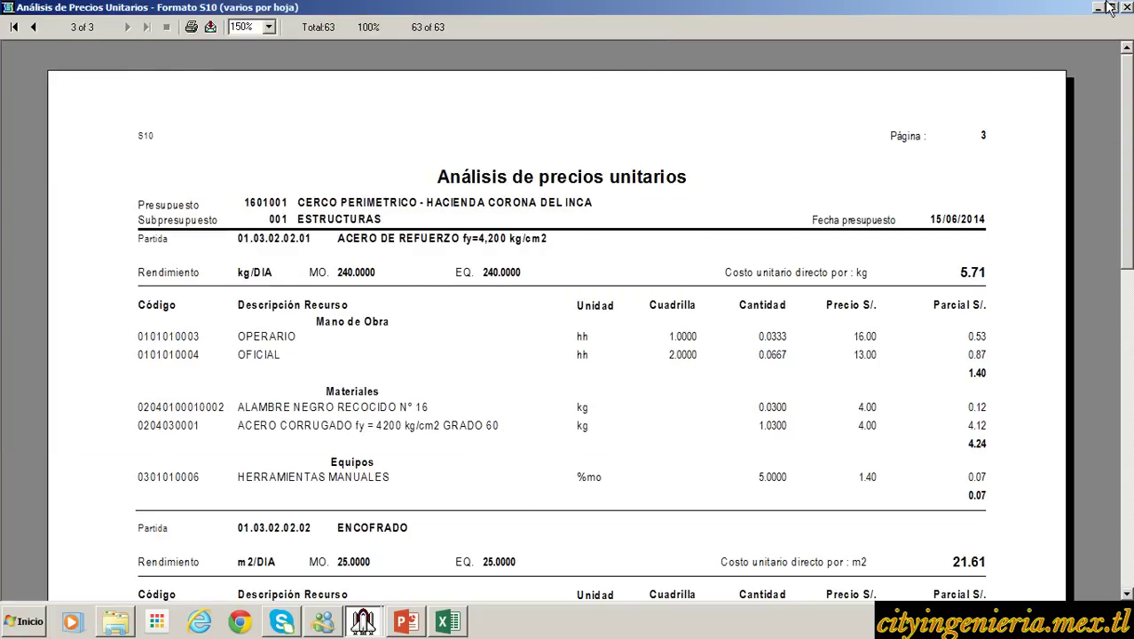
pyautogui.click(1129, 7)
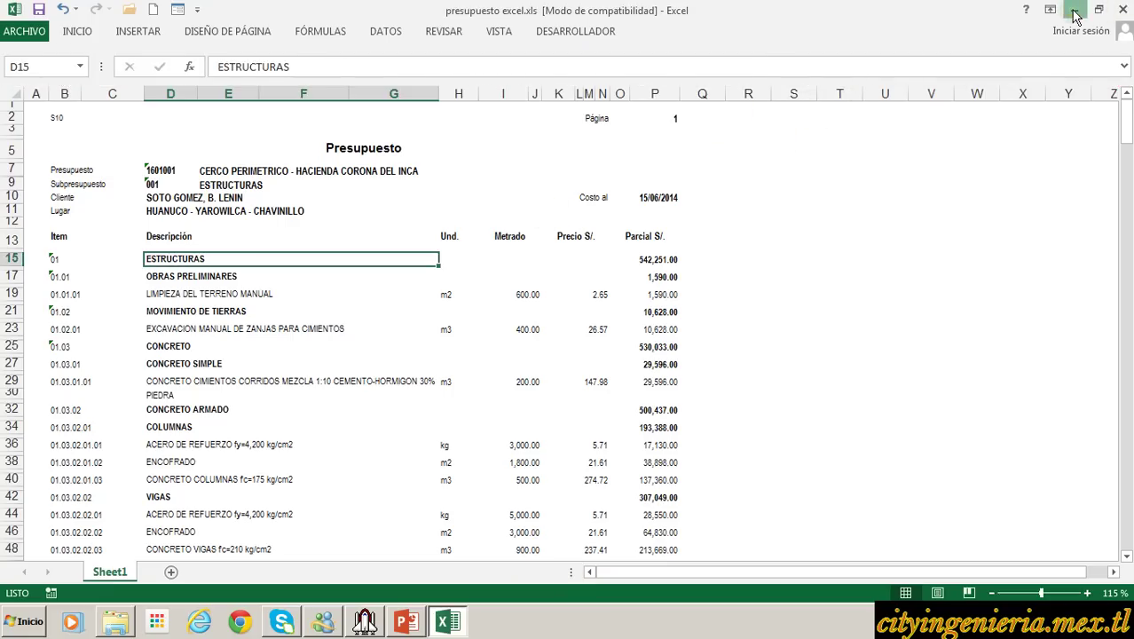
# Place a.p.u excel.xls beside presupuesto excel.xls on the desktop and open it in Excel.
pyautogui.click(1098, 11)
pyautogui.moveTo(357, 138); pyautogui.dragTo(679, 31)
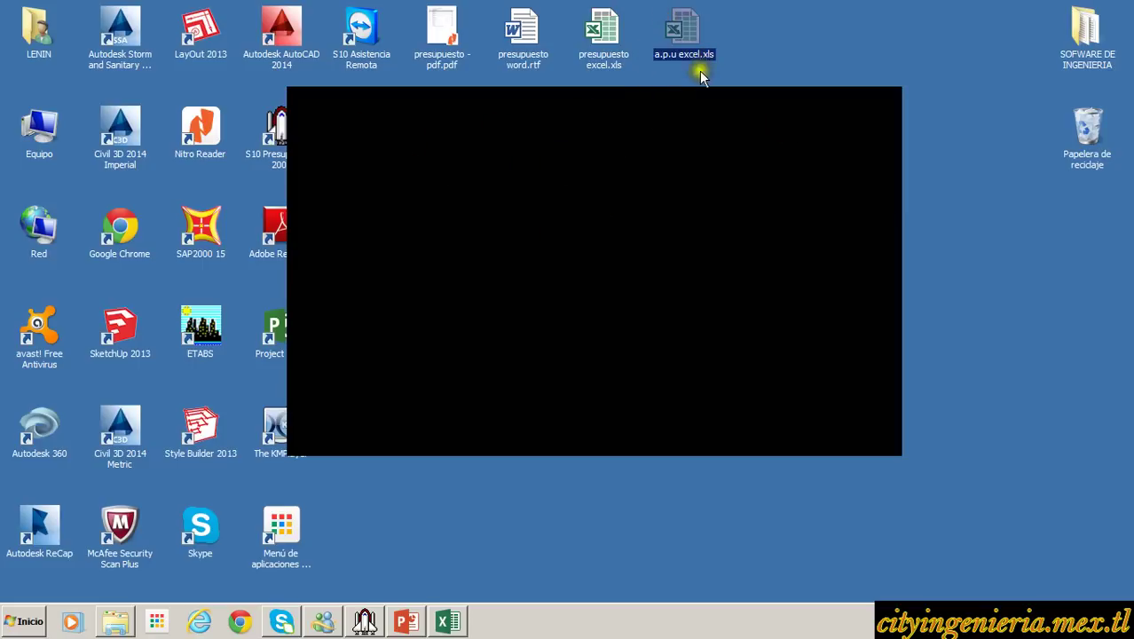
pyautogui.doubleClick(678, 56)
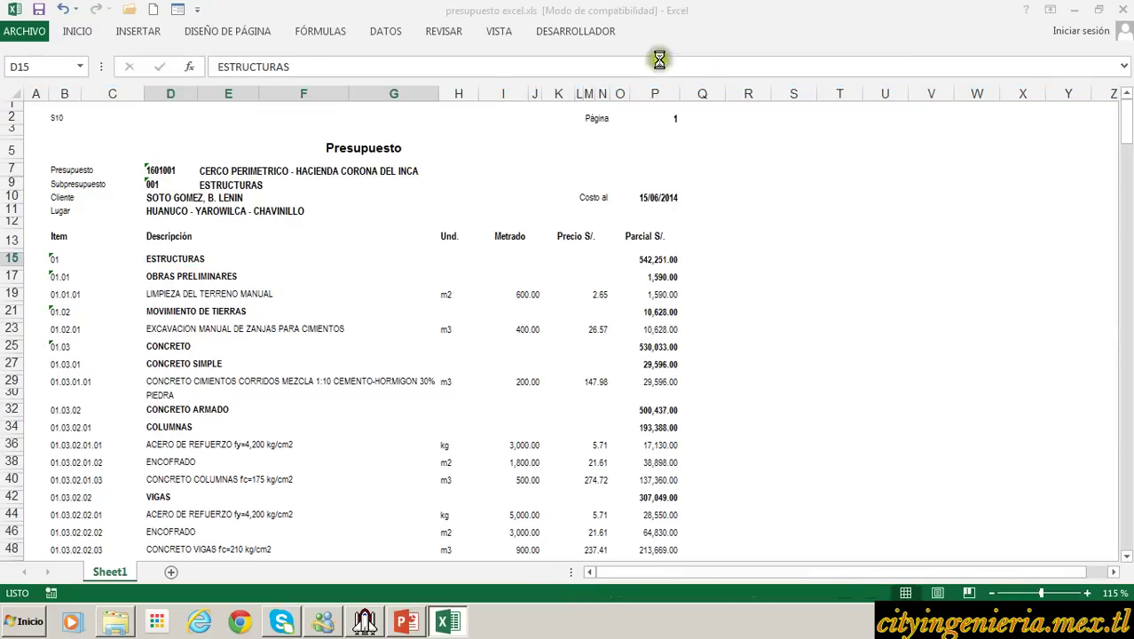
# Widen columns A and G of the exported Análisis de precios unitarios sheet.
pyautogui.click(427, 277)
pyautogui.scroll(-9, 475, 275)
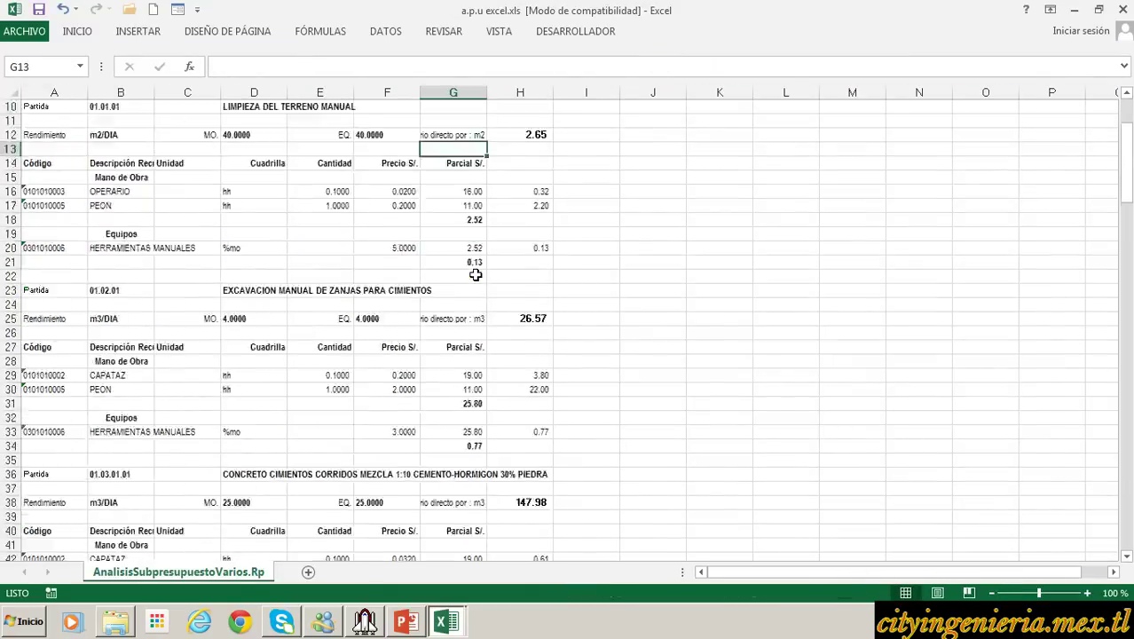
pyautogui.scroll(8, 475, 276)
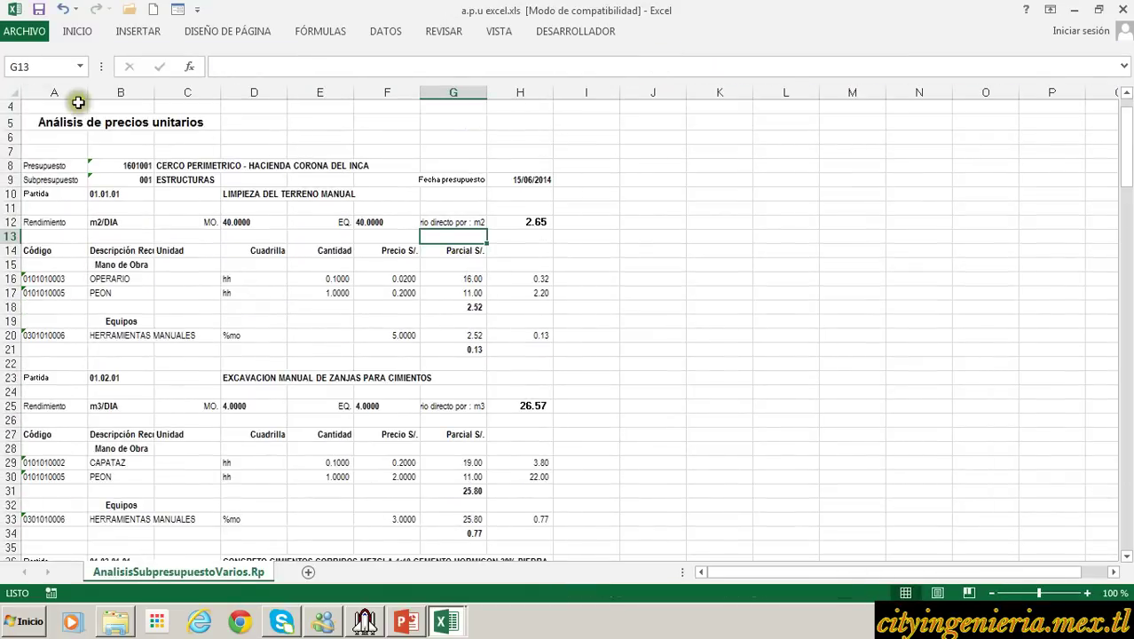
pyautogui.moveTo(89, 98); pyautogui.dragTo(120, 98)
pyautogui.moveTo(520, 92); pyautogui.dragTo(591, 111)
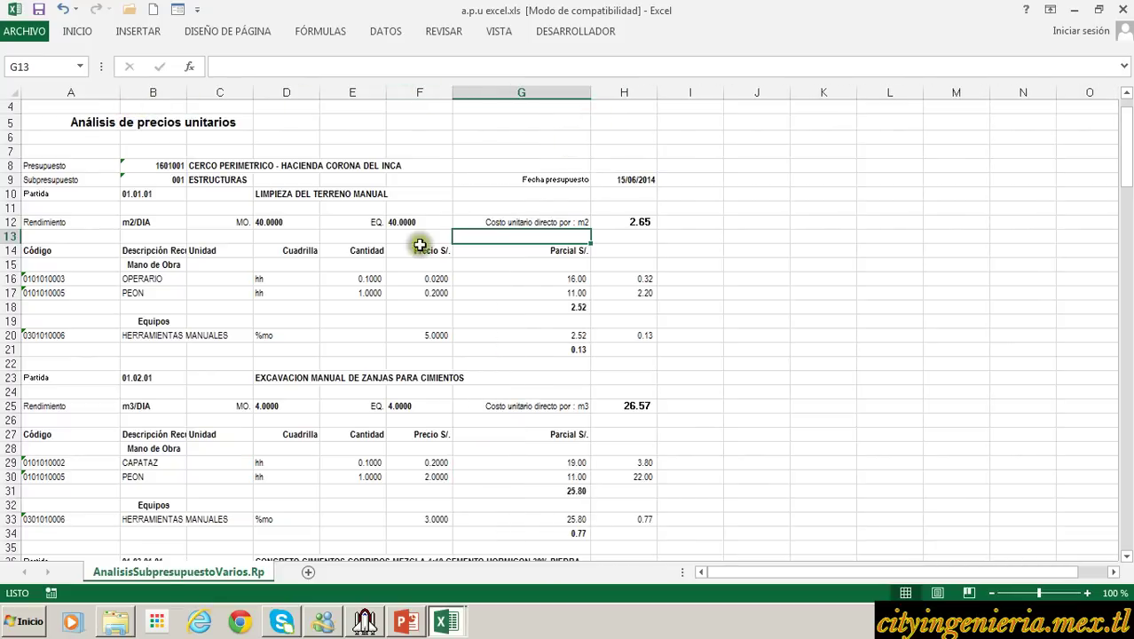
# Review the exported unit price analyses from the header down to the report's end in the sheet.
pyautogui.scroll(1, 376, 240)
pyautogui.scroll(-20, 376, 240)
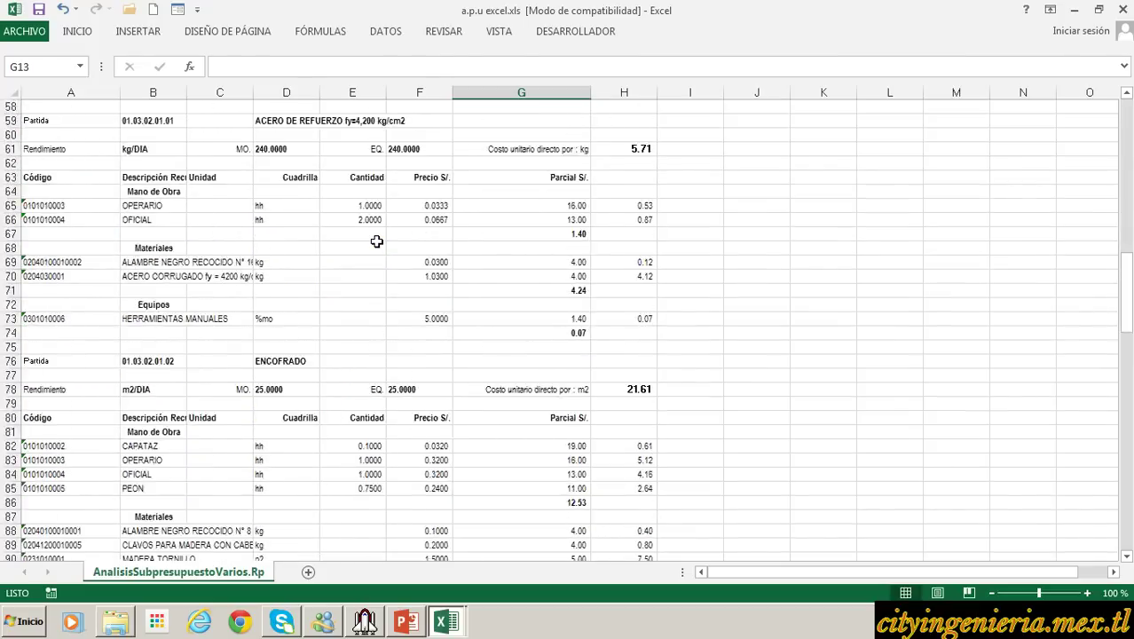
pyautogui.scroll(-13, 376, 241)
pyautogui.scroll(20, 376, 242)
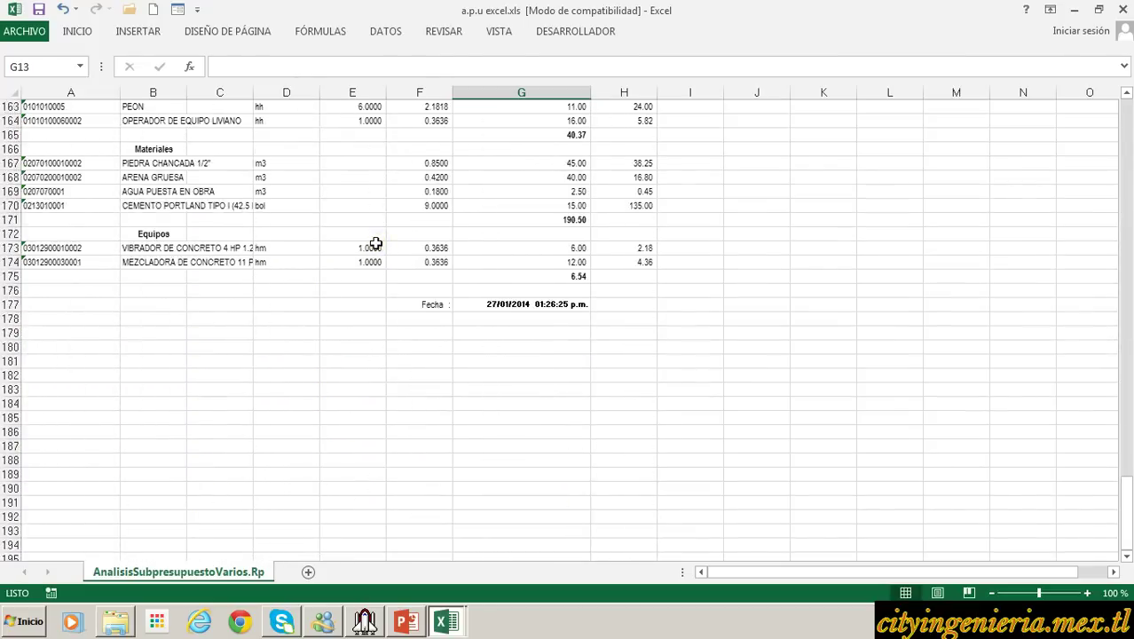
pyautogui.scroll(20, 376, 244)
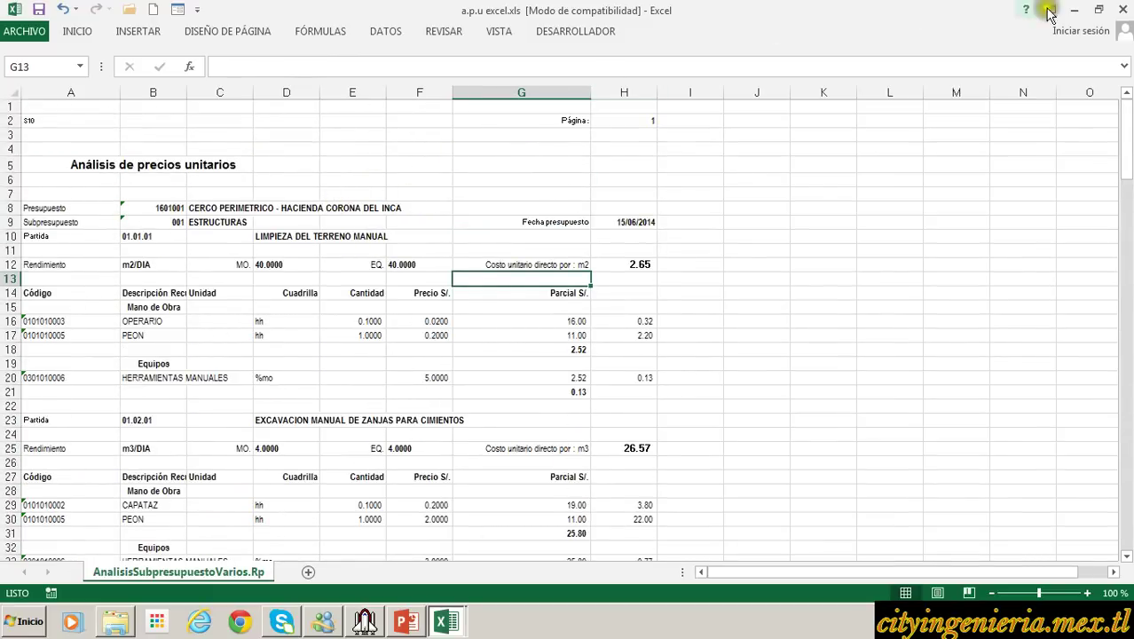
# Return to S10 Presupuestos, open Precios por Presupuesto for the ESTRUCTURAS subpresupuesto, and narrow the budget tree.
pyautogui.click(1077, 16)
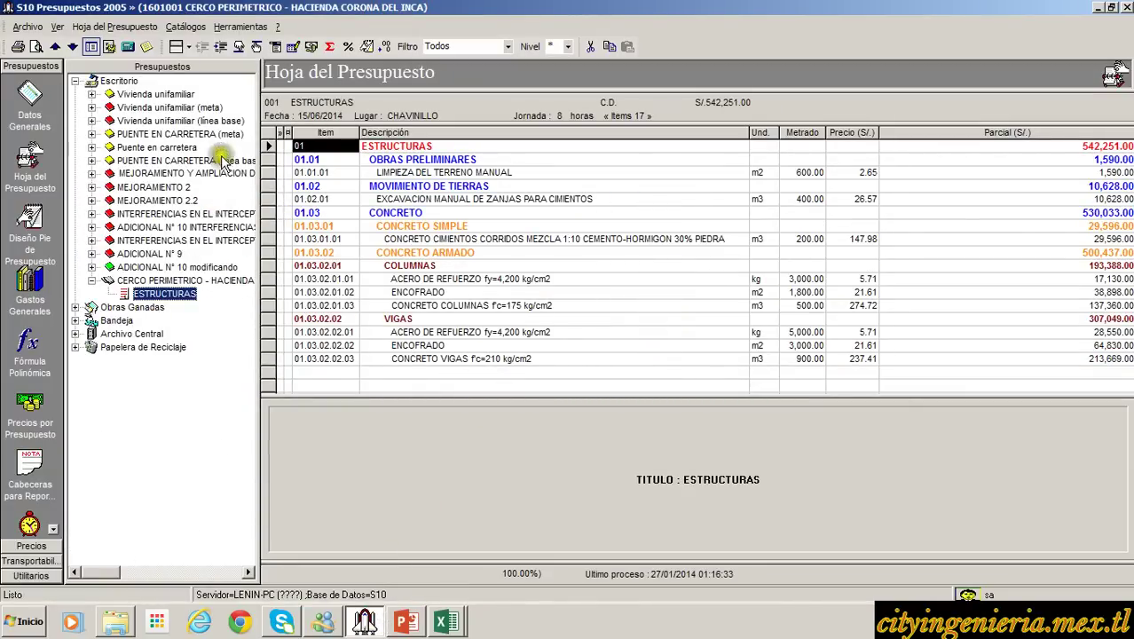
pyautogui.click(126, 28)
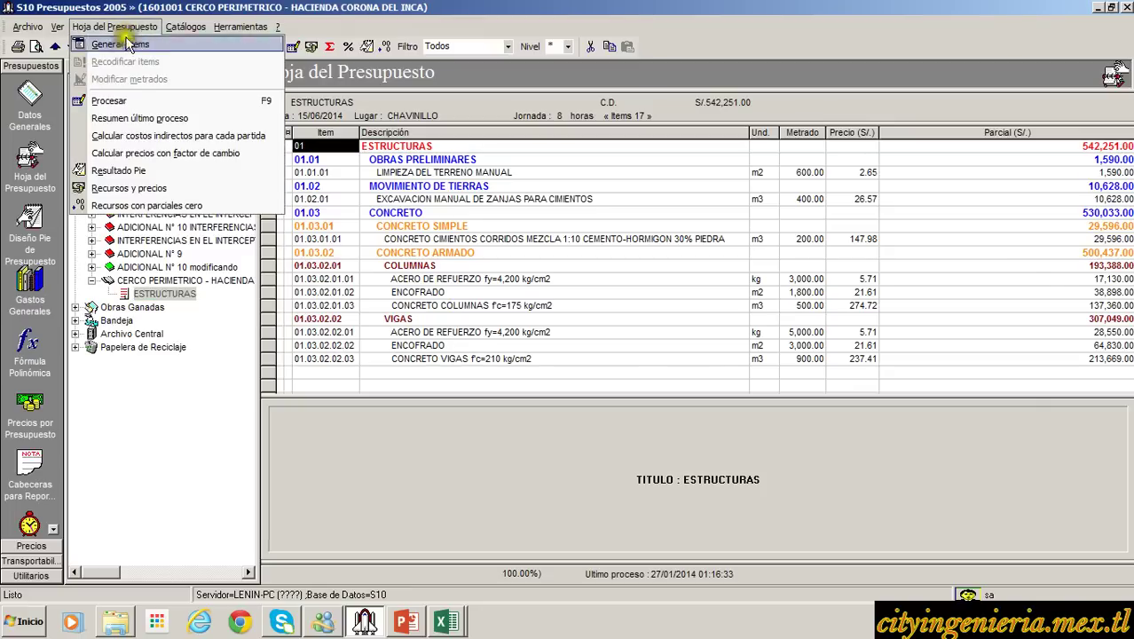
pyautogui.click(153, 218)
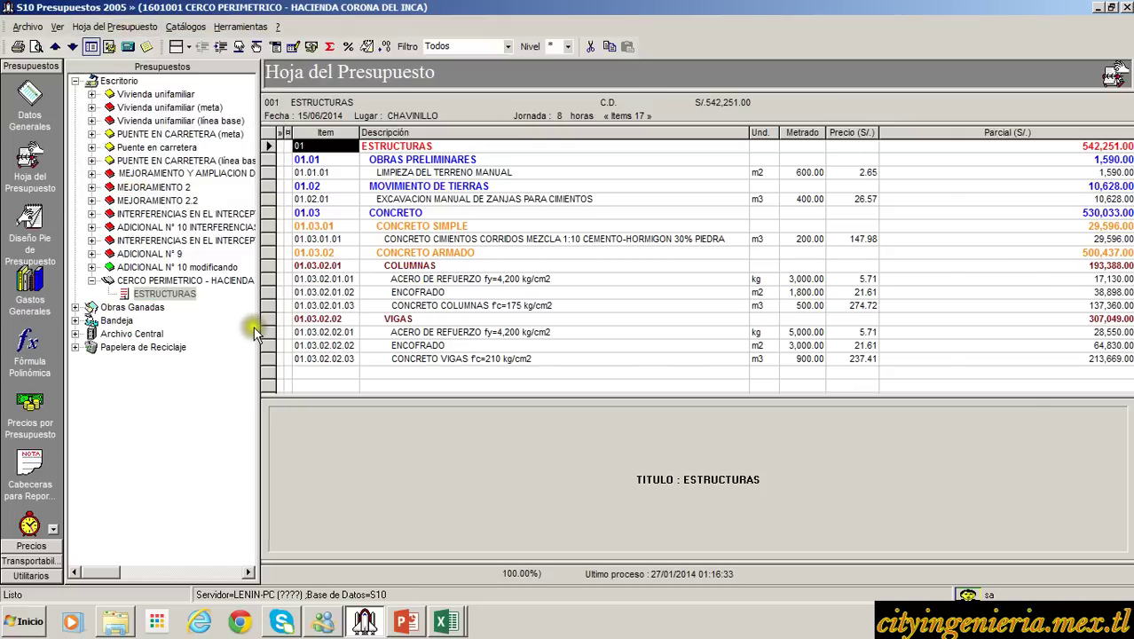
pyautogui.moveTo(259, 326); pyautogui.dragTo(266, 327)
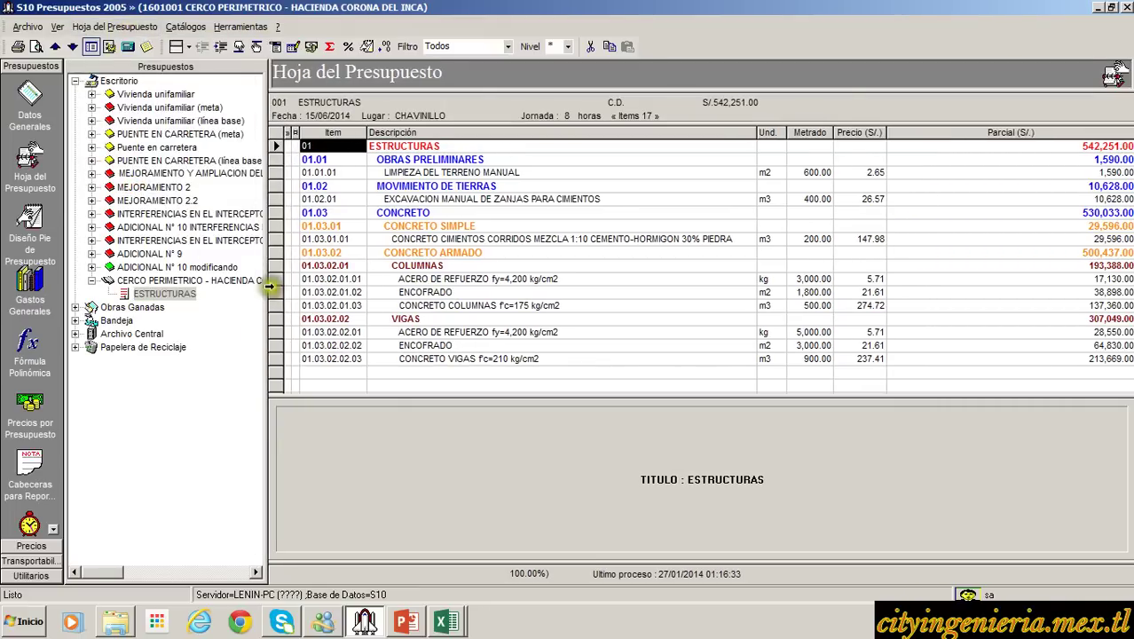
pyautogui.click(34, 406)
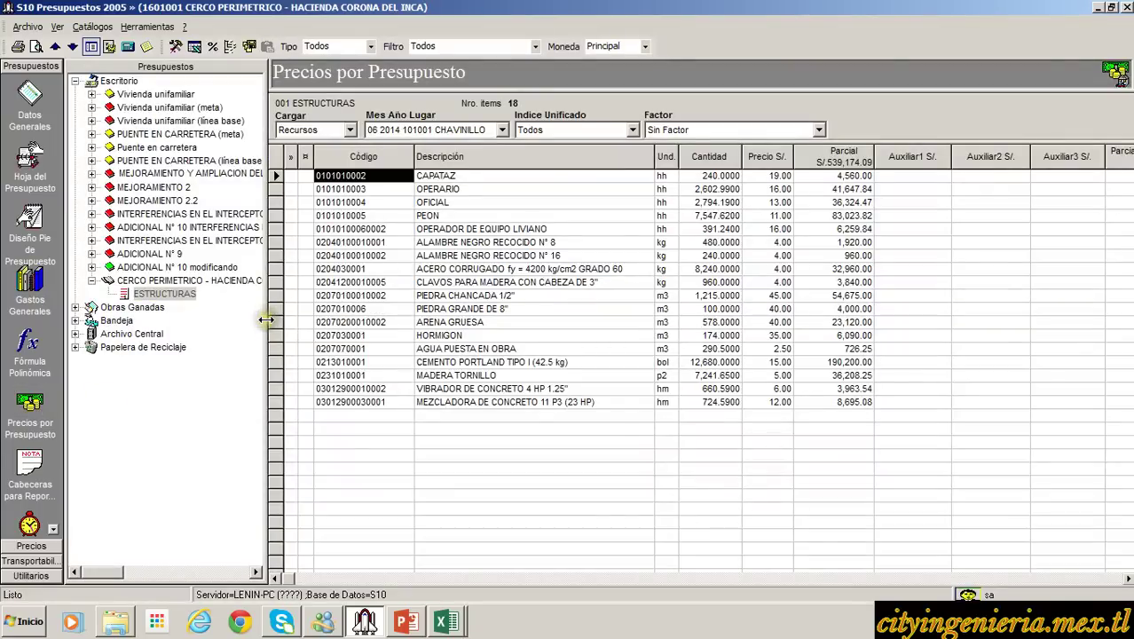
pyautogui.moveTo(266, 319); pyautogui.dragTo(223, 336)
pyautogui.click(486, 175)
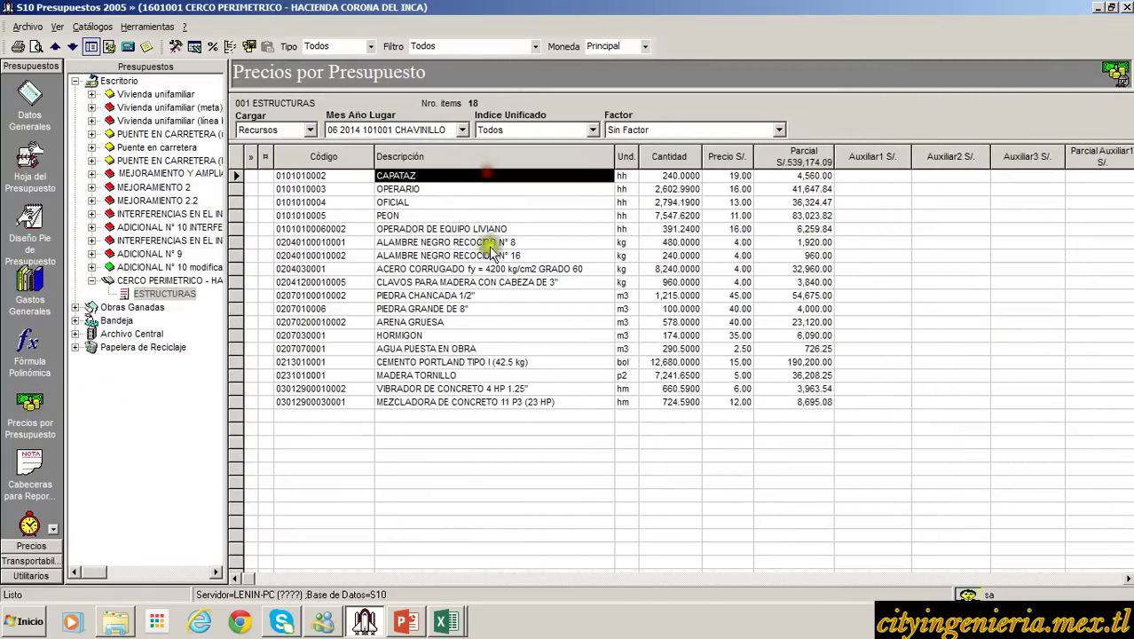
# Preview the resource price report for ESTRUCTURAS as Listado por tipo.
pyautogui.click(40, 48)
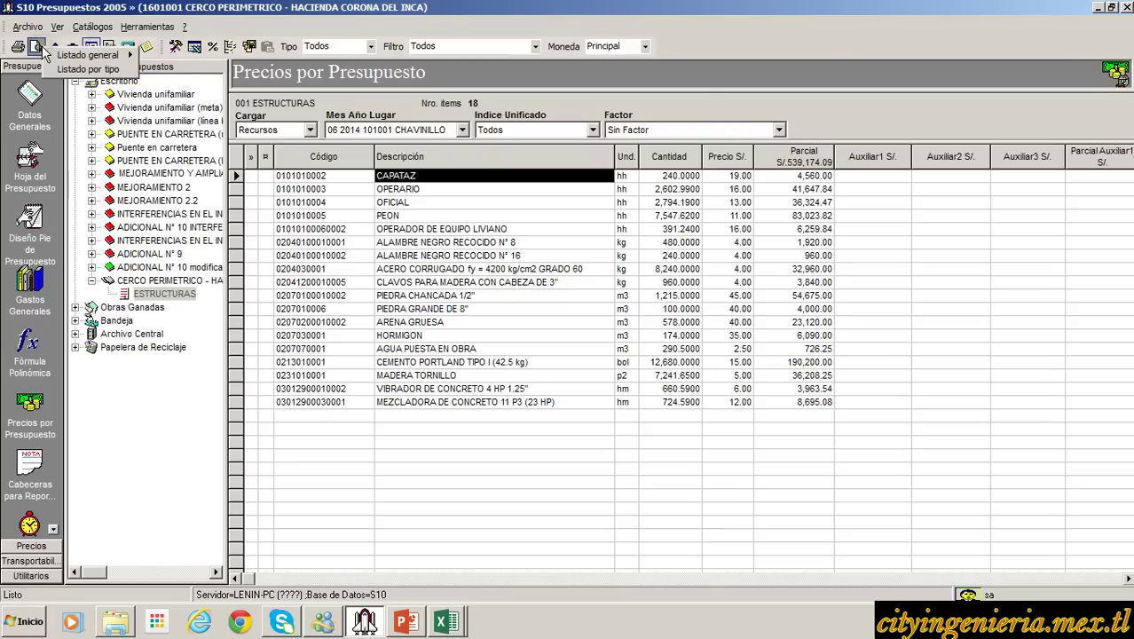
pyautogui.click(116, 70)
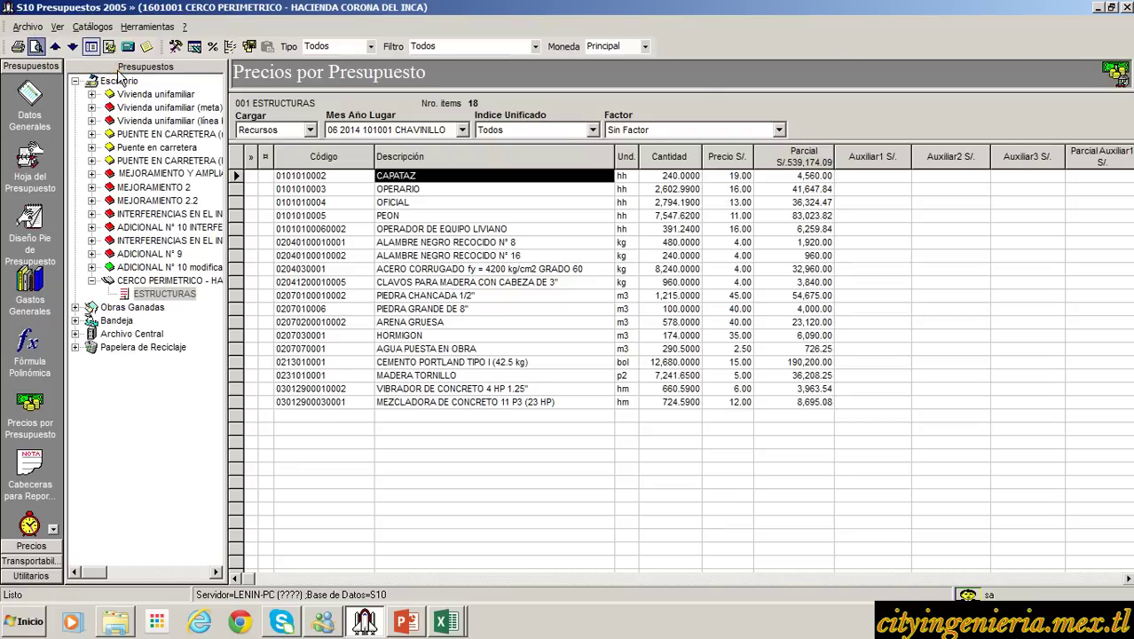
pyautogui.click(472, 159)
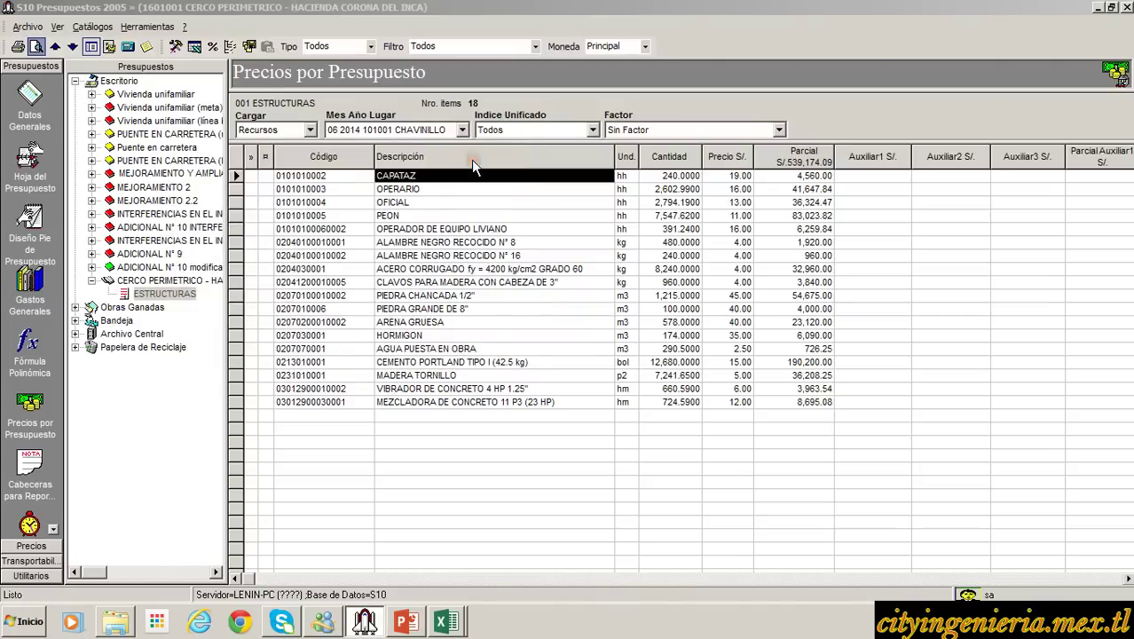
pyautogui.doubleClick(625, 118)
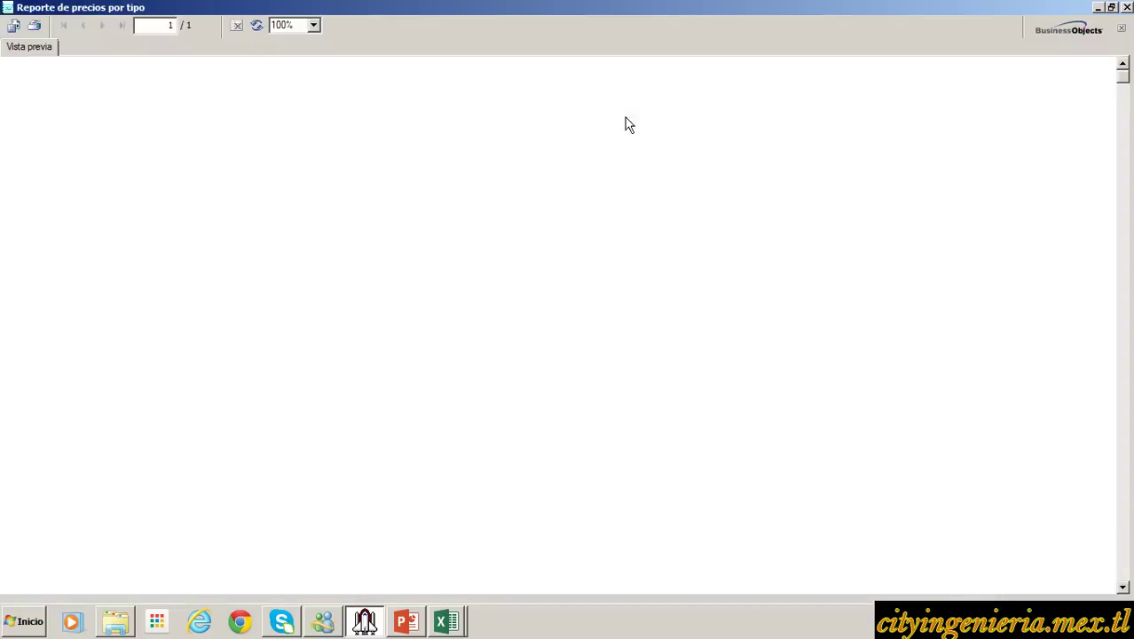
# Set the magnification of the resources-by-type report preview to 150%.
pyautogui.click(282, 25)
pyautogui.write('15')
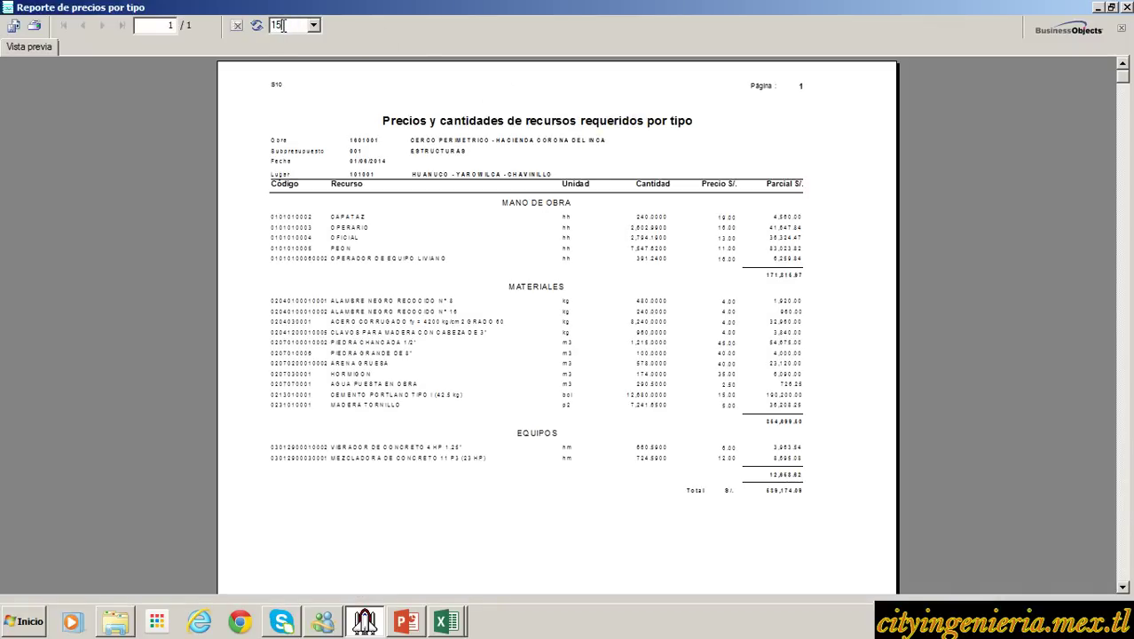
pyautogui.write('0')
pyautogui.press('Return')
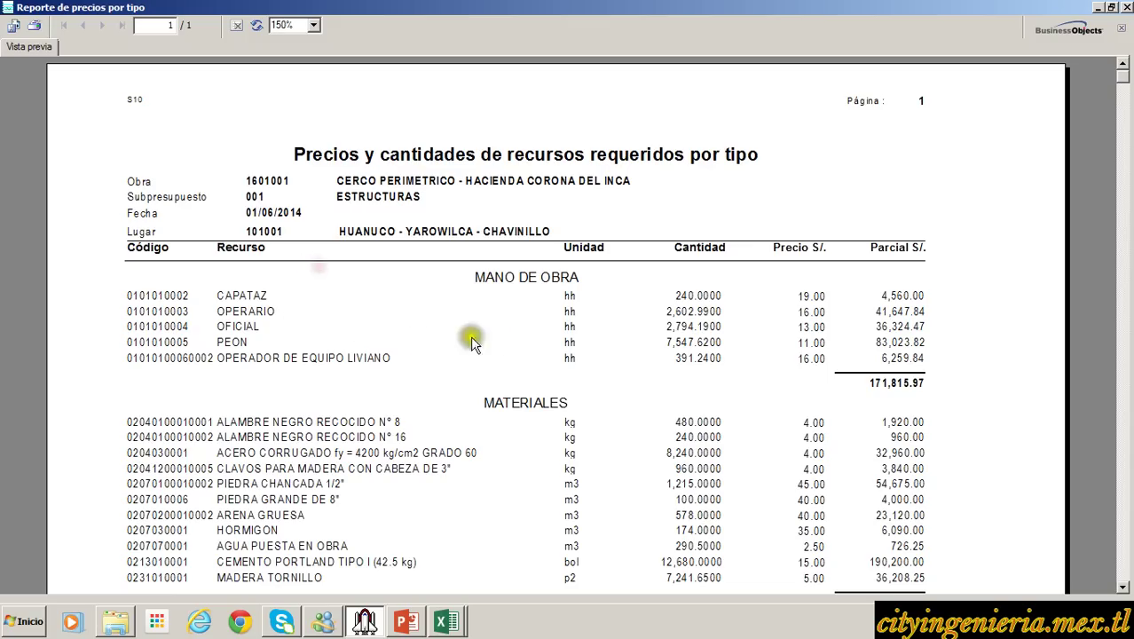
# Examine the Mano de obra, Materiales and Equipos subtotals and the overall total in the resources-by-type report.
pyautogui.click(877, 396)
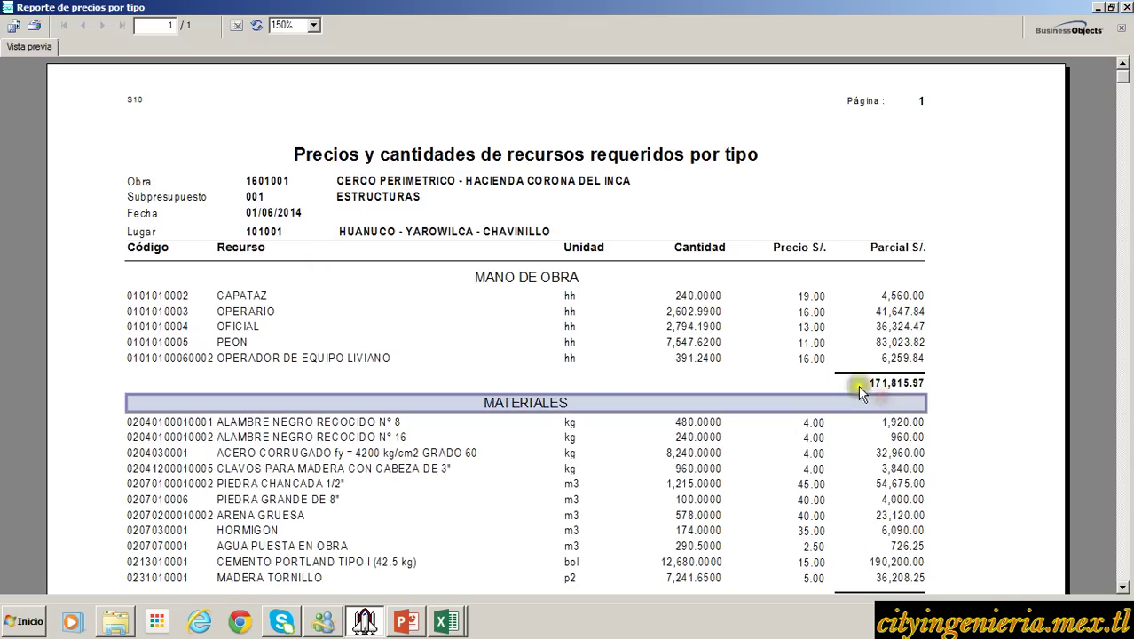
pyautogui.click(889, 390)
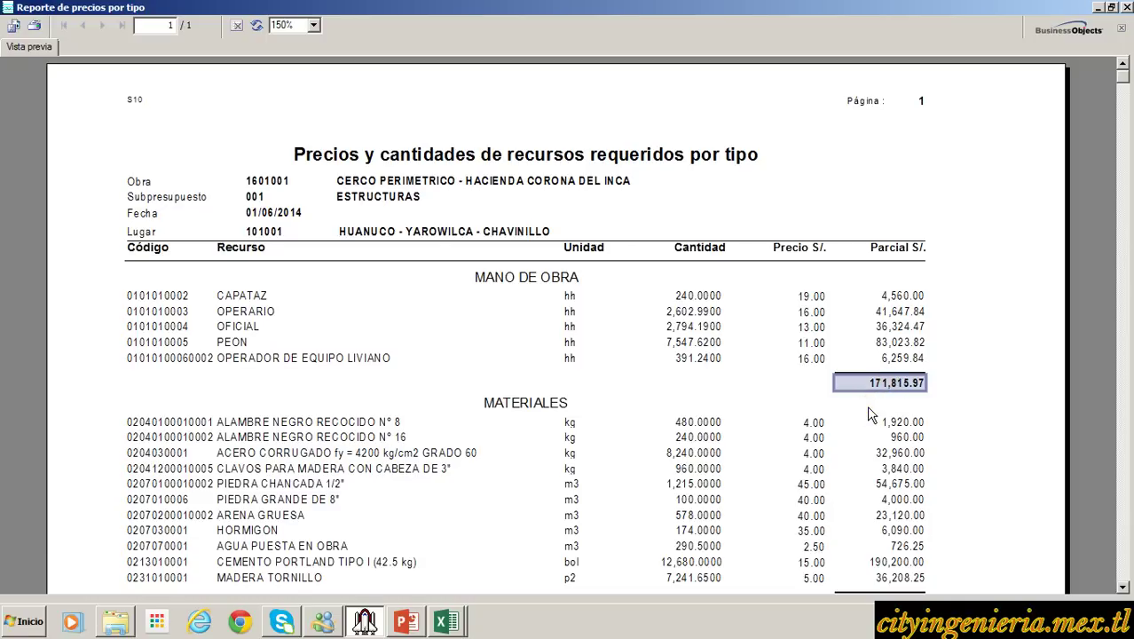
pyautogui.scroll(-5, 869, 412)
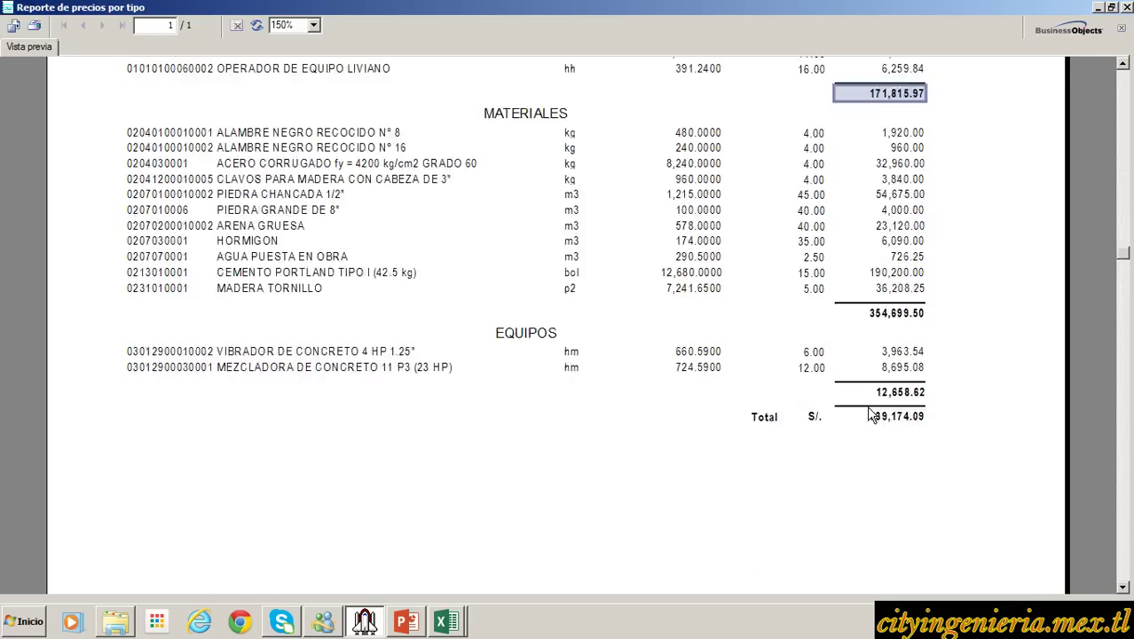
pyautogui.click(877, 312)
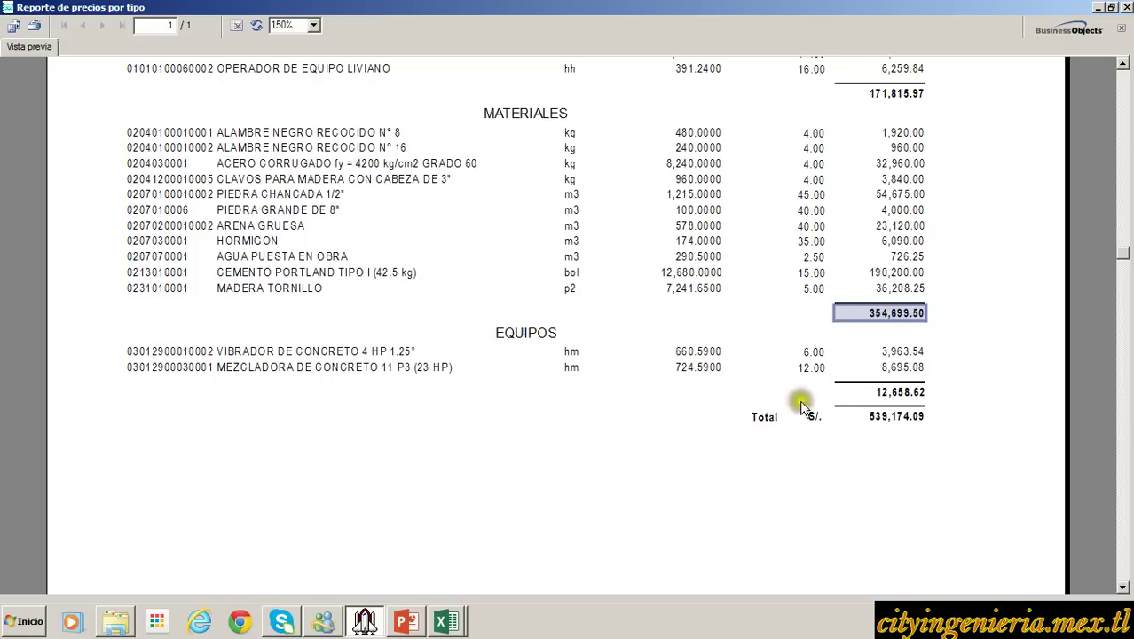
pyautogui.click(871, 396)
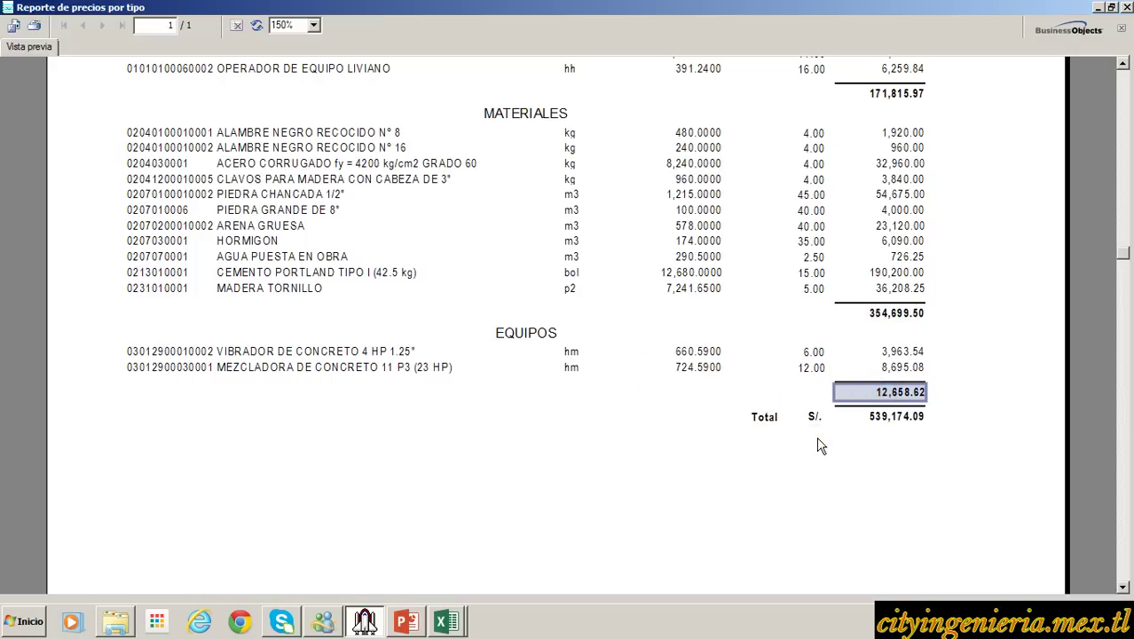
pyautogui.click(881, 418)
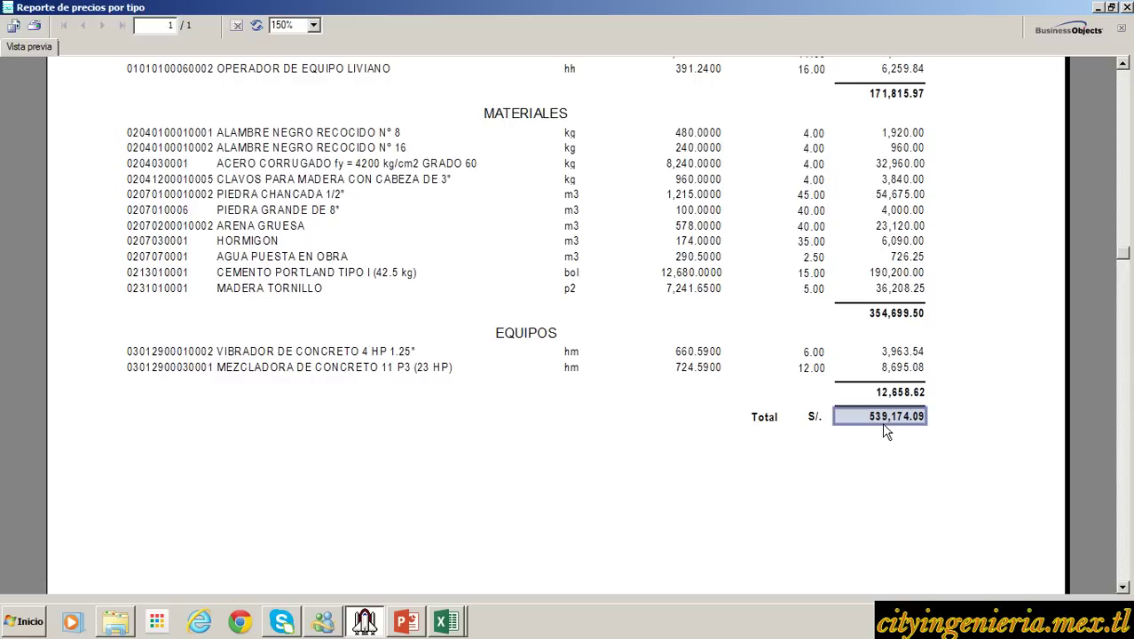
pyautogui.scroll(5, 532, 461)
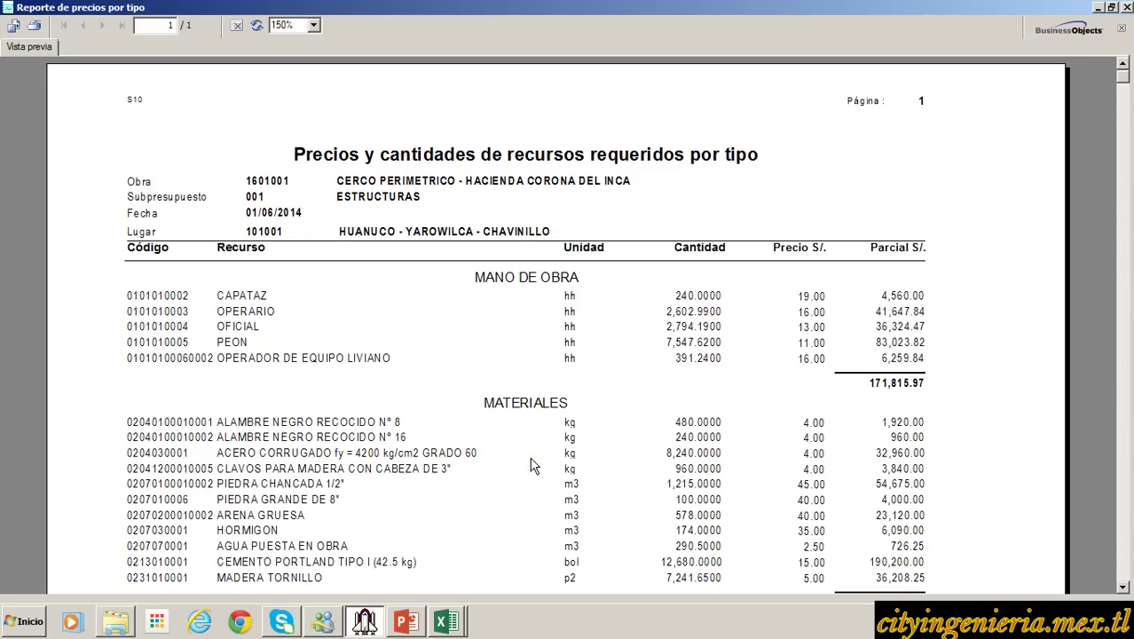
pyautogui.scroll(-5, 314, 224)
pyautogui.scroll(5, 316, 229)
# Export the resources-by-type report as Microsoft Excel 97-2000 (XLS) to the Escritorio, named "lista de recursos - excel".
pyautogui.click(16, 29)
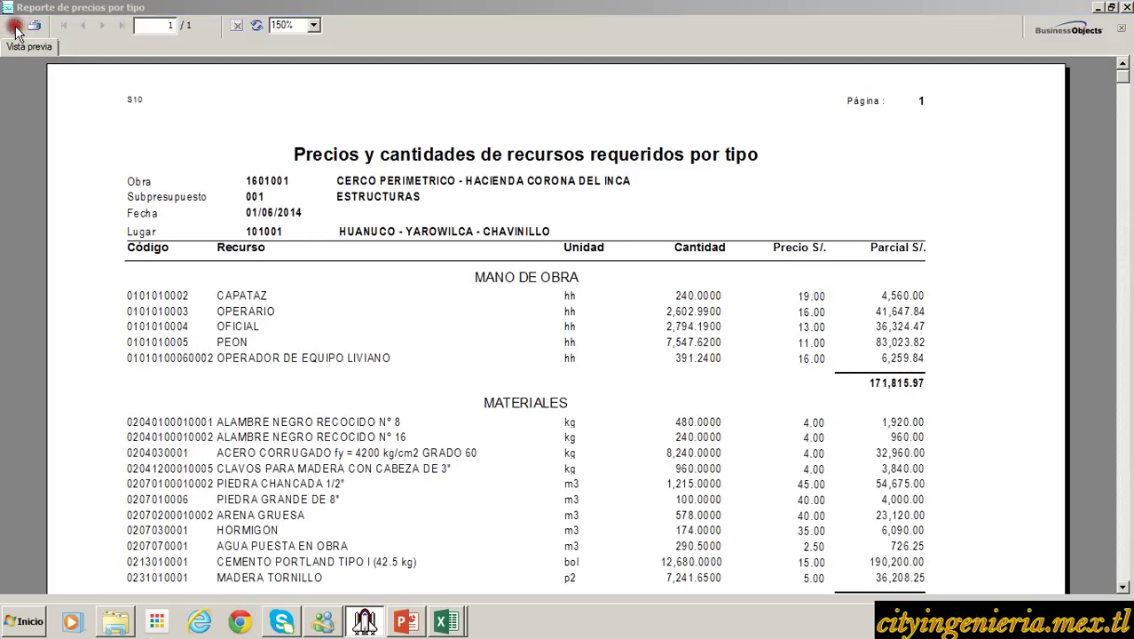
pyautogui.click(641, 275)
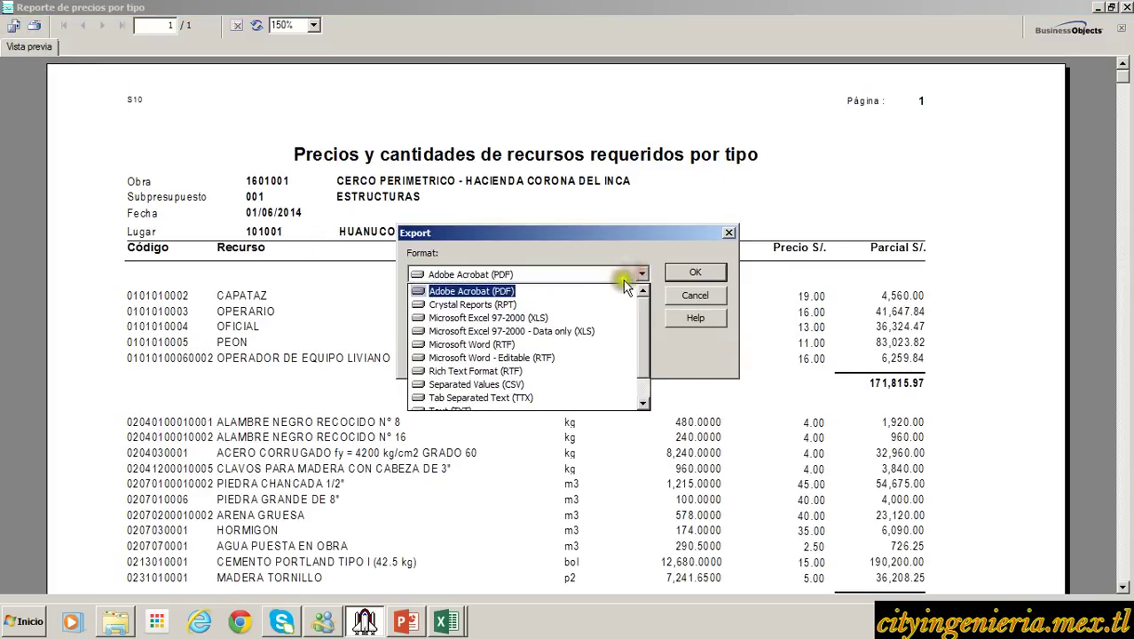
pyautogui.click(512, 318)
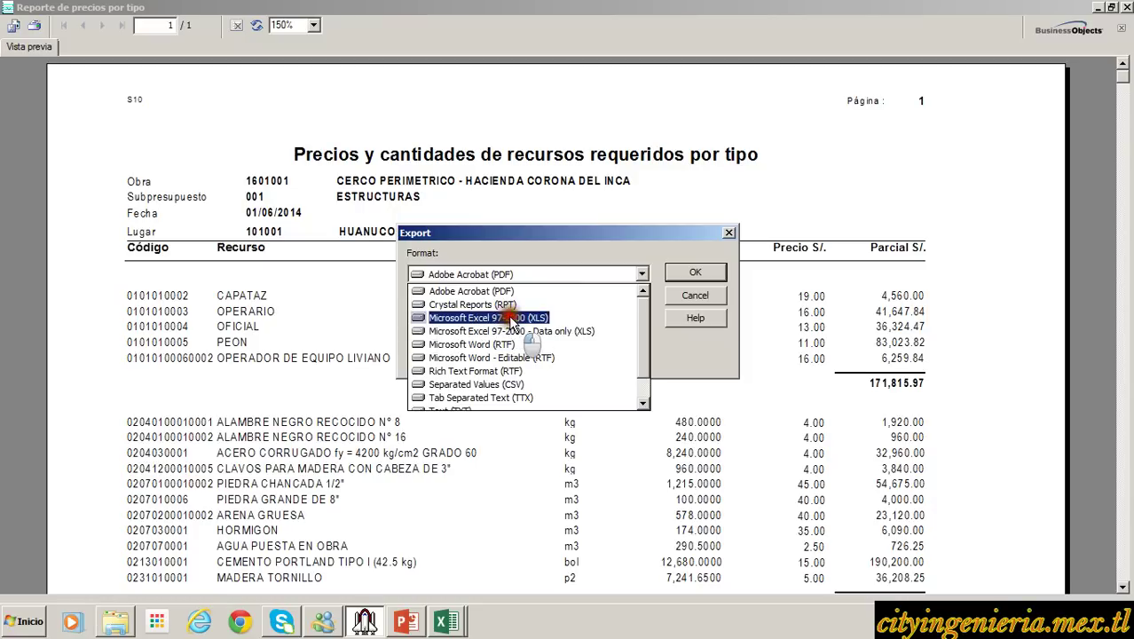
pyautogui.click(696, 272)
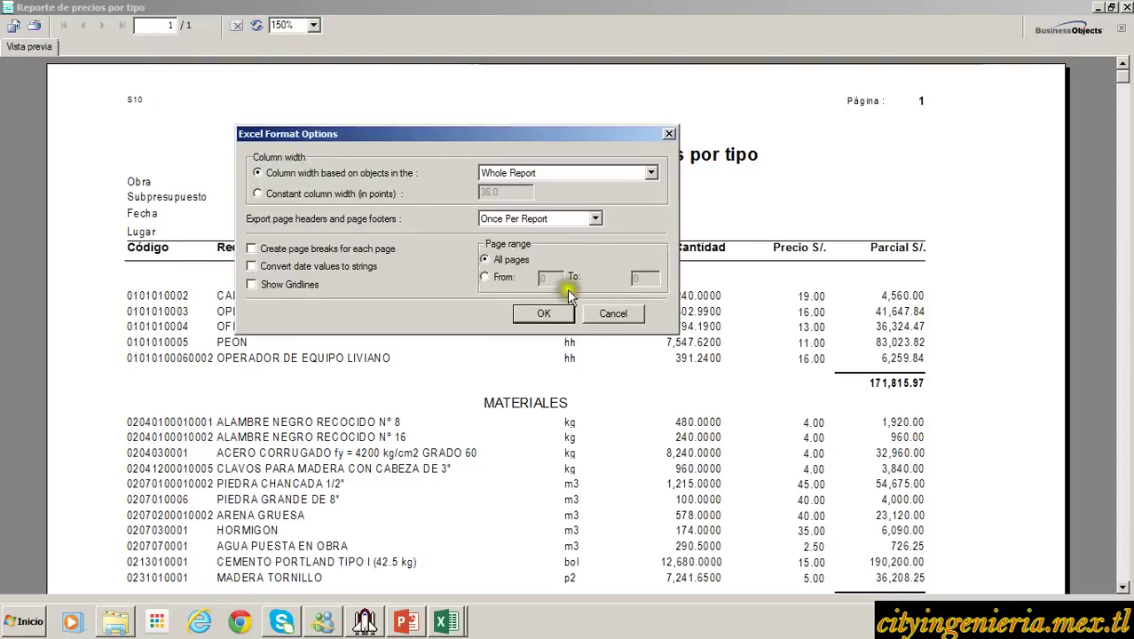
pyautogui.click(543, 313)
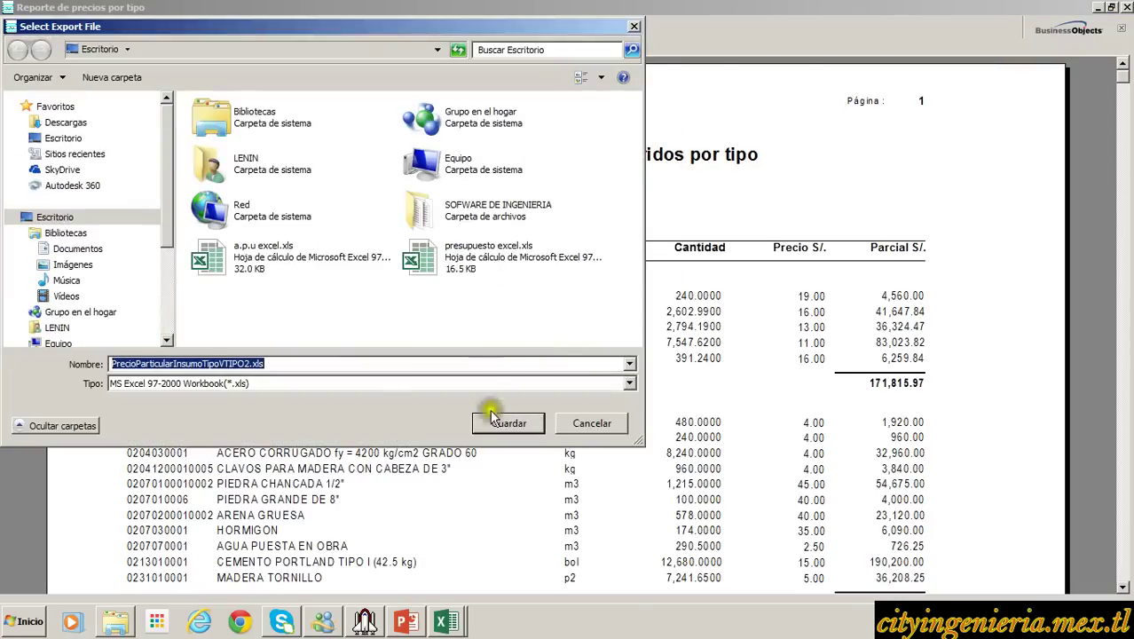
pyautogui.write('lista de recursos - excel')
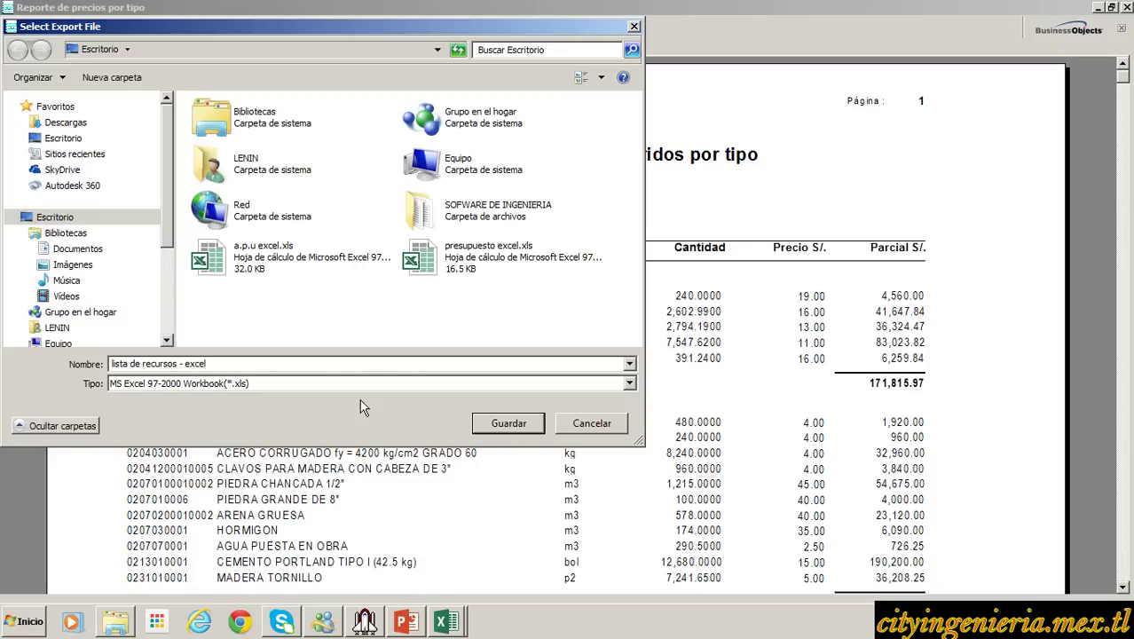
pyautogui.click(93, 216)
pyautogui.click(495, 426)
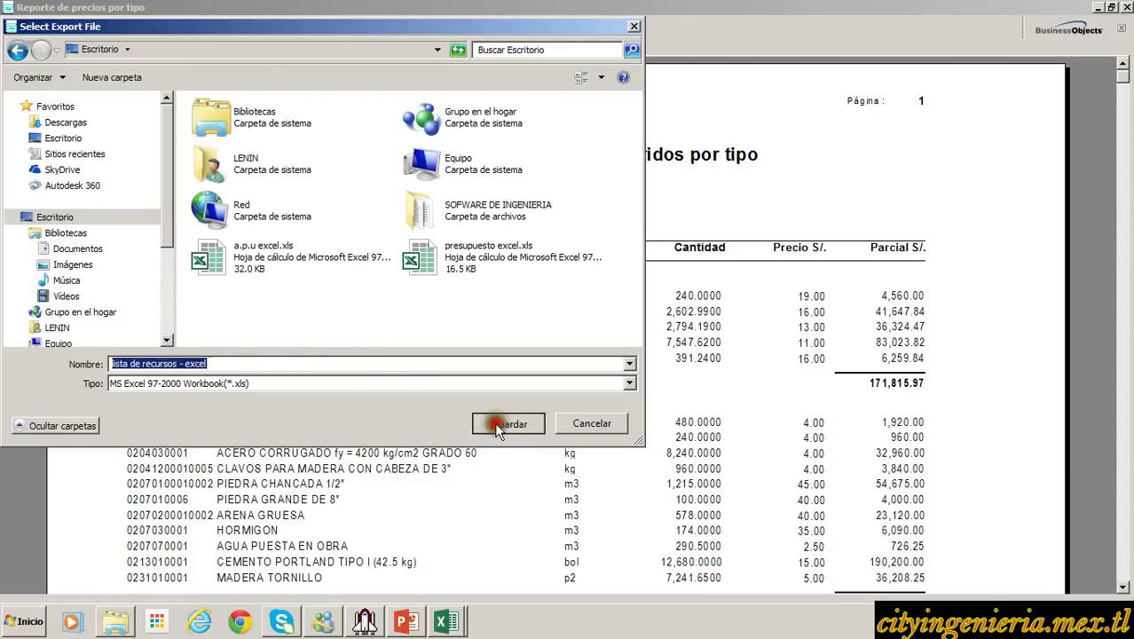
# Close the report preview, minimize the open windows, and open lista de recursos - excel.xls from the desktop.
pyautogui.click(1128, 7)
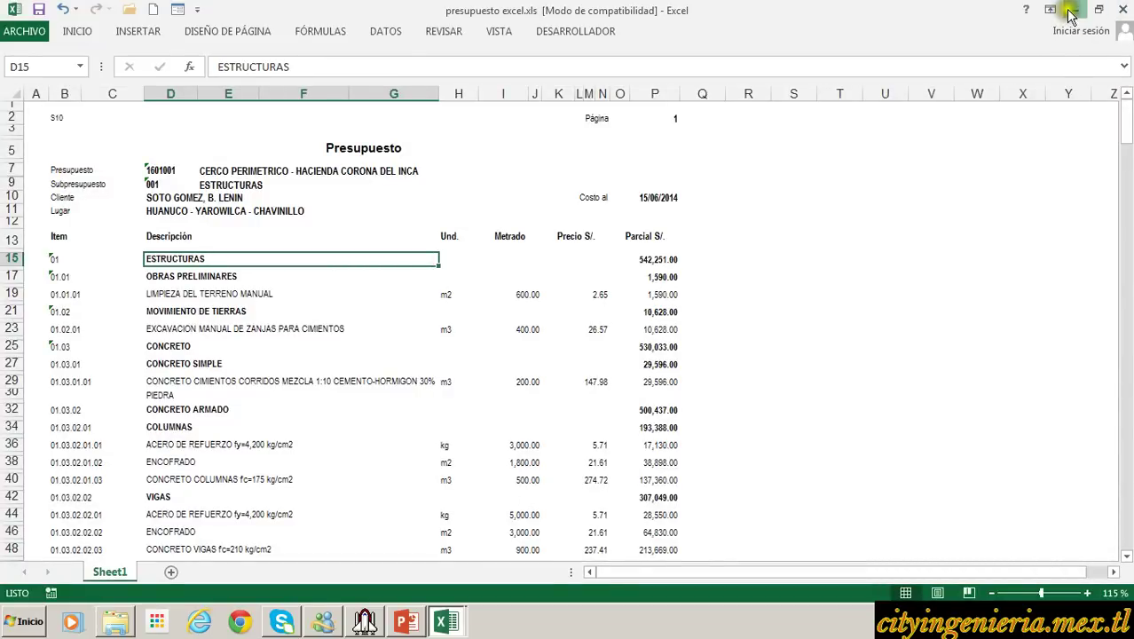
pyautogui.click(1071, 11)
pyautogui.click(1084, 10)
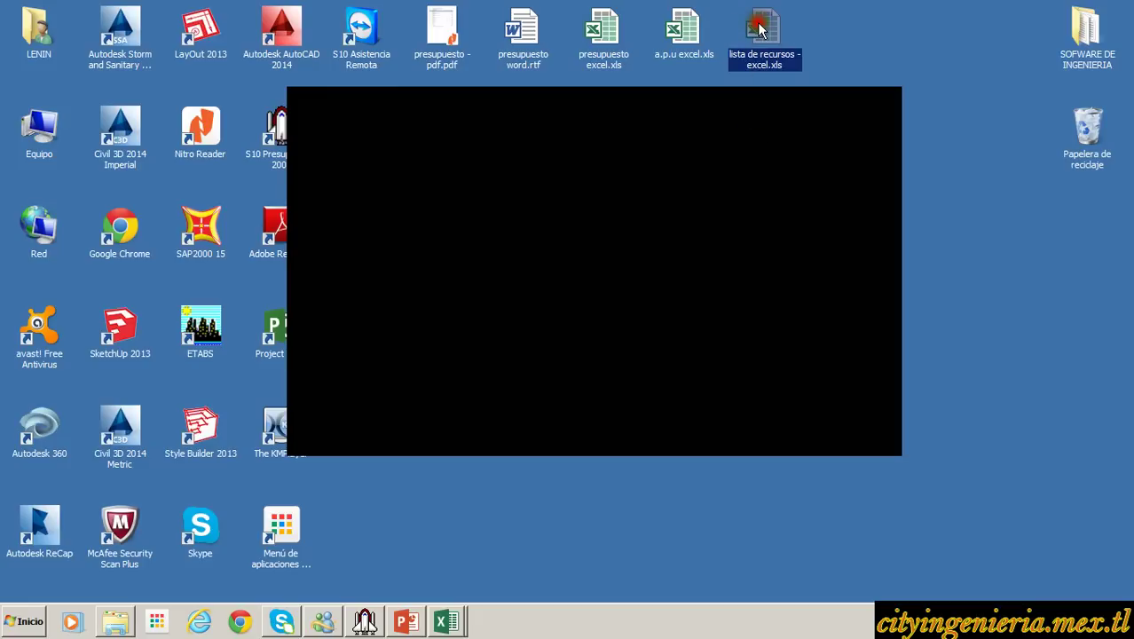
pyautogui.doubleClick(760, 30)
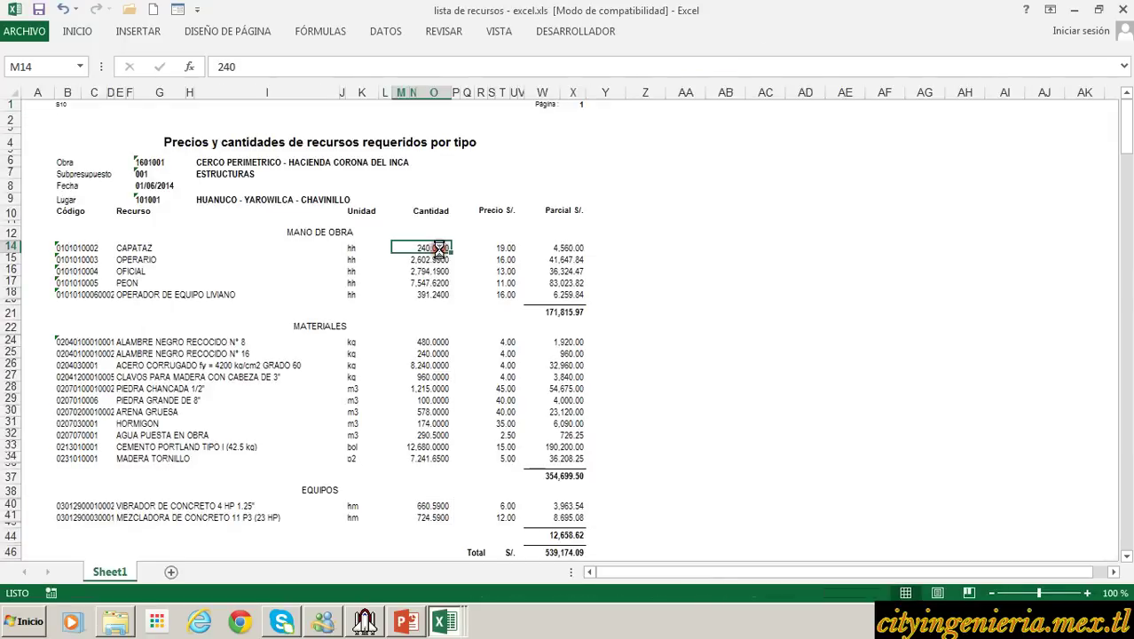
# Examine the exported resource list from Mano de obra to Equipos and check that its title and header cells are editable.
pyautogui.click(292, 257)
pyautogui.scroll(-7, 294, 257)
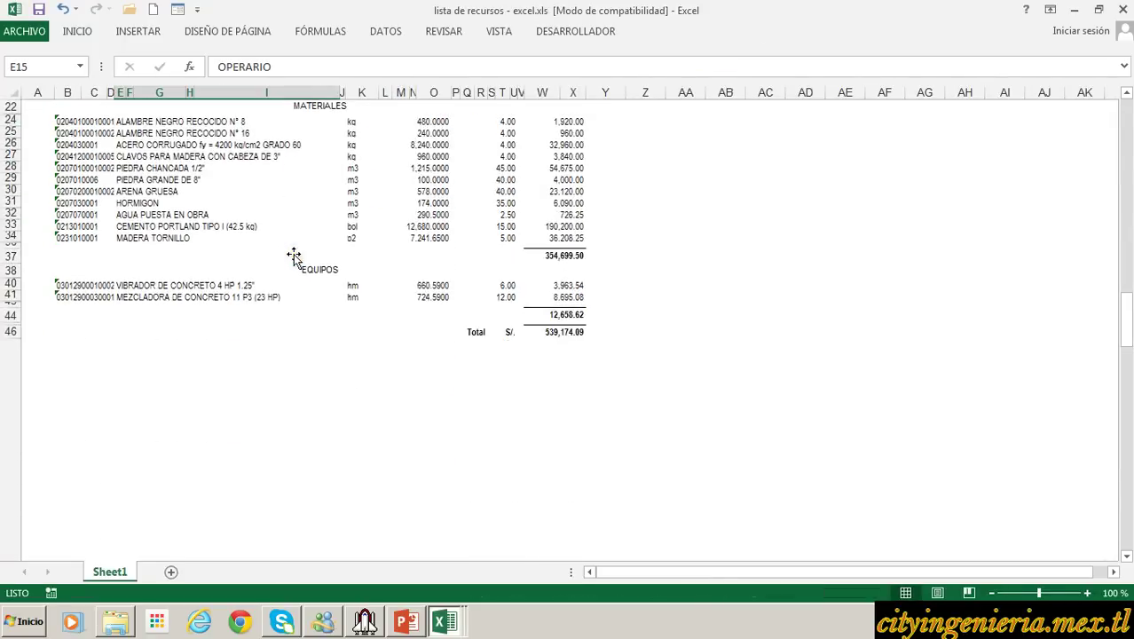
pyautogui.scroll(7, 293, 256)
pyautogui.scroll(-2, 379, 315)
pyautogui.scroll(2, 282, 324)
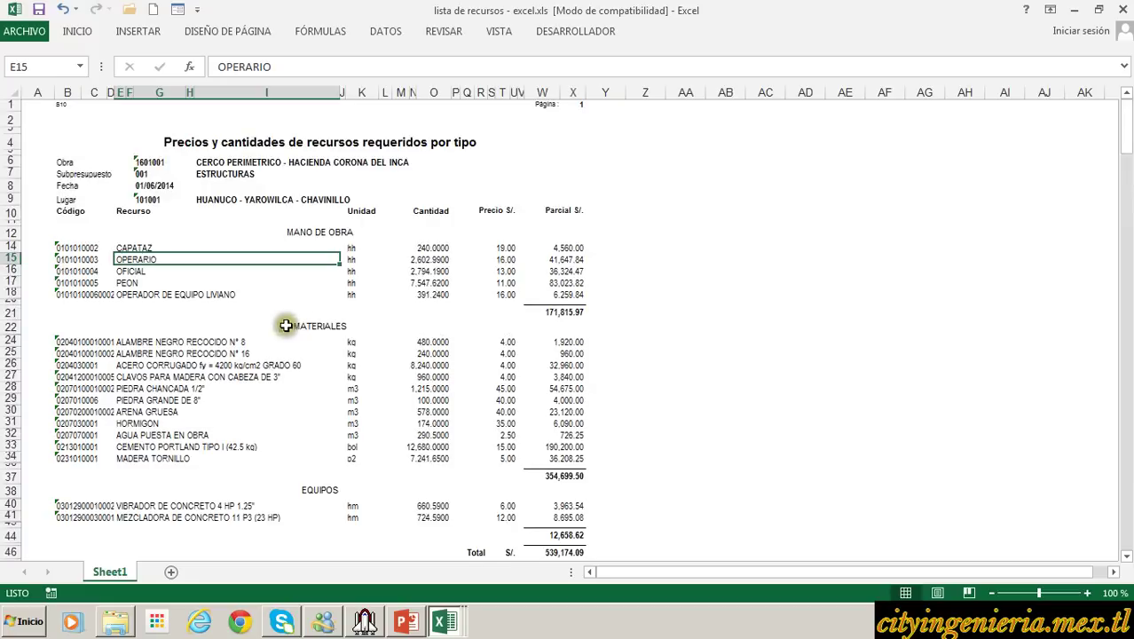
pyautogui.click(76, 129)
pyautogui.click(78, 139)
pyautogui.press('F2')
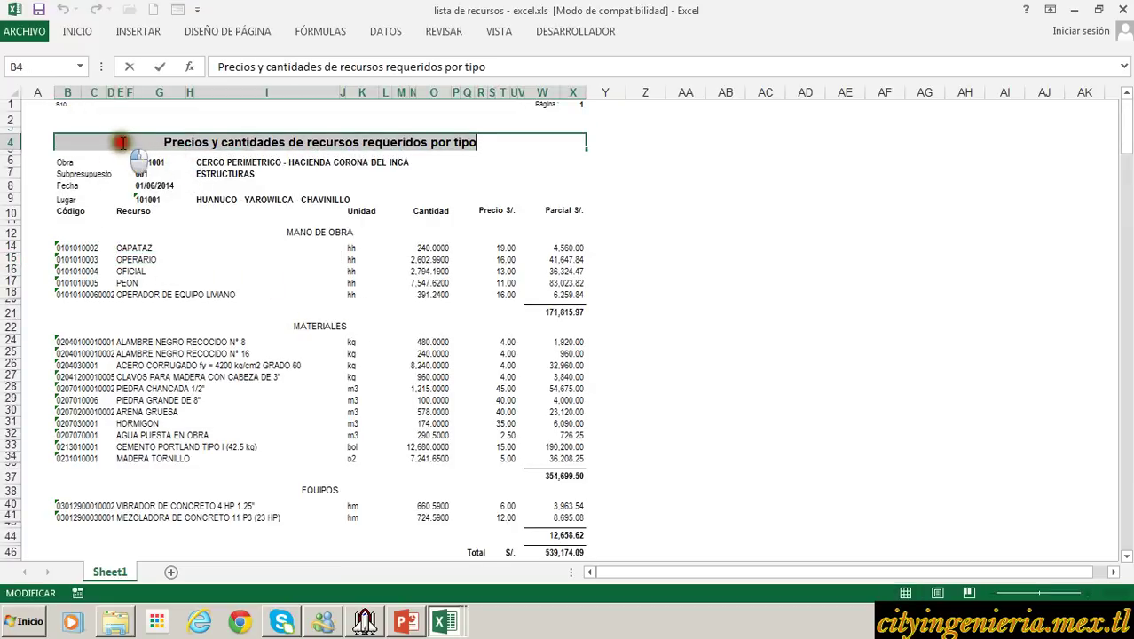
pyautogui.click(141, 249)
pyautogui.click(156, 188)
pyautogui.click(96, 138)
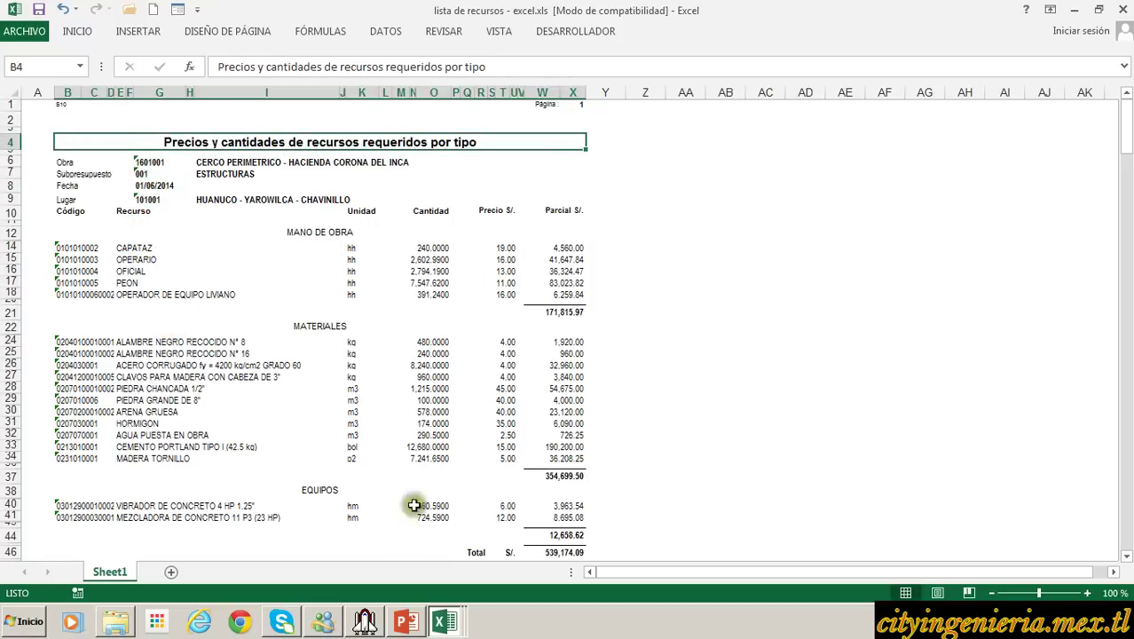
# Switch back to S10 Presupuestos, open the Hoja del Presupuesto for ESTRUCTURAS, and enlarge the item list to show all VIGAS items.
pyautogui.click(377, 612)
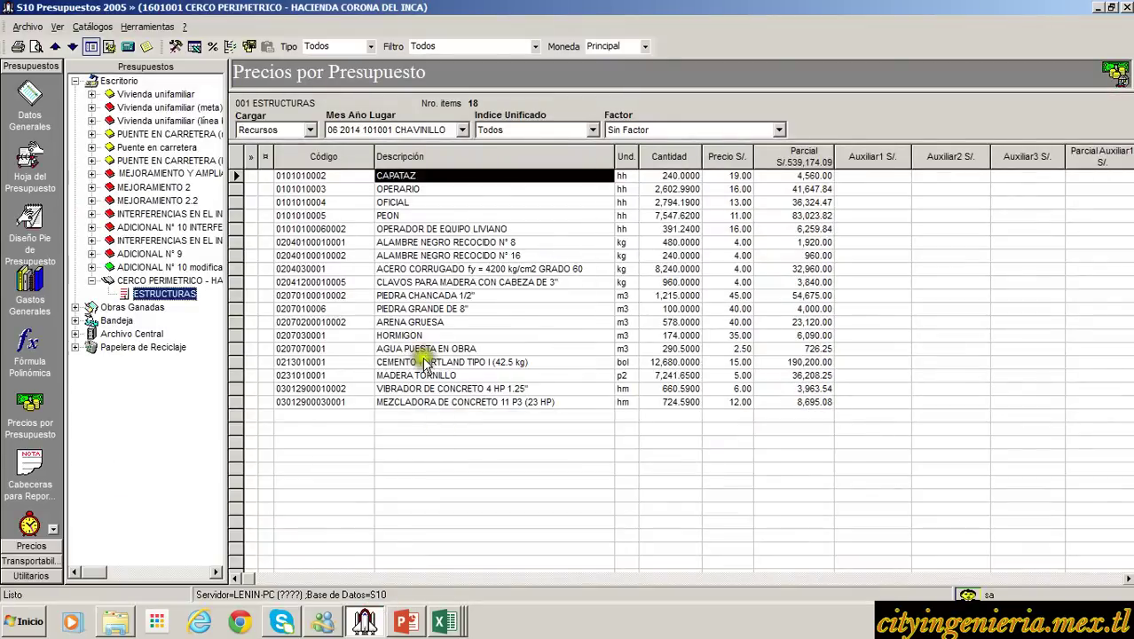
pyautogui.click(35, 173)
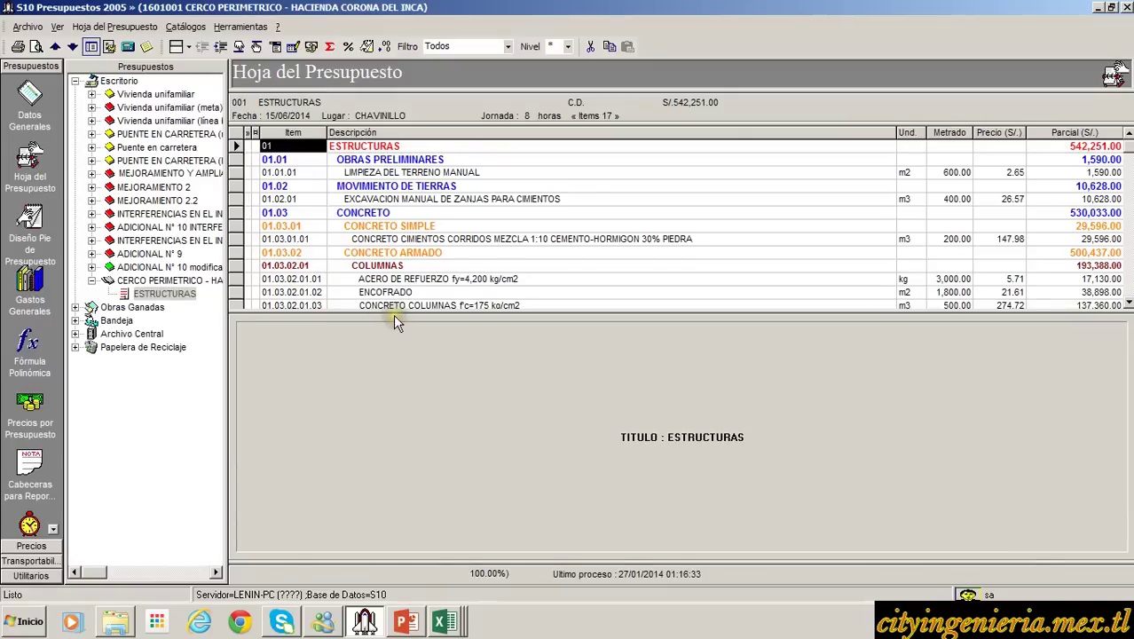
pyautogui.moveTo(394, 313); pyautogui.dragTo(403, 377)
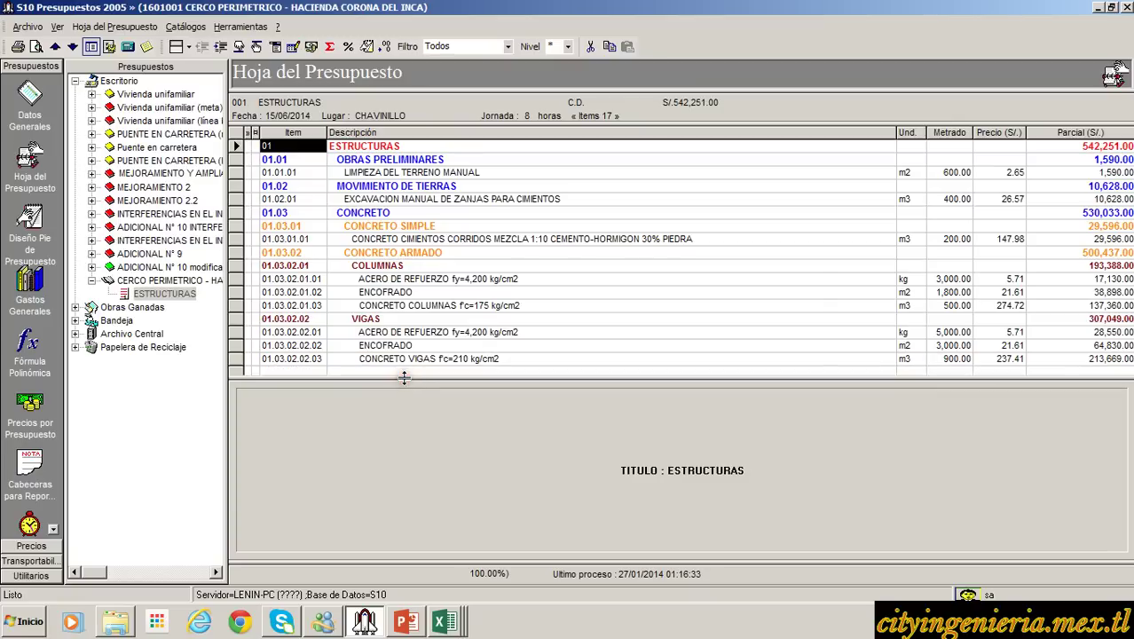